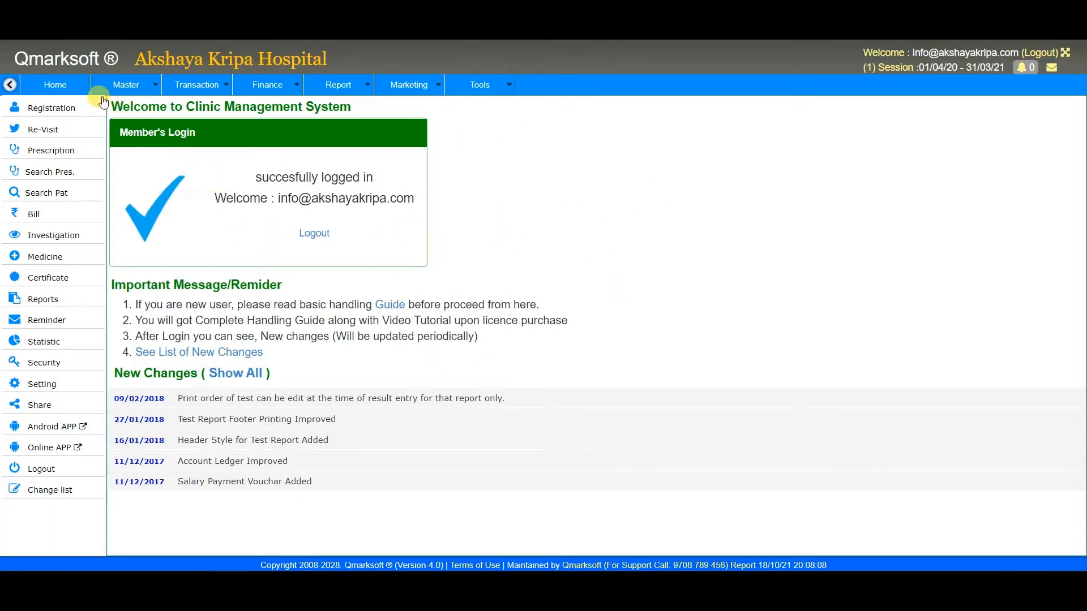
Open the home dashboard and look through the available master, transaction, finance, report and marketing functions
left_click(57, 85)
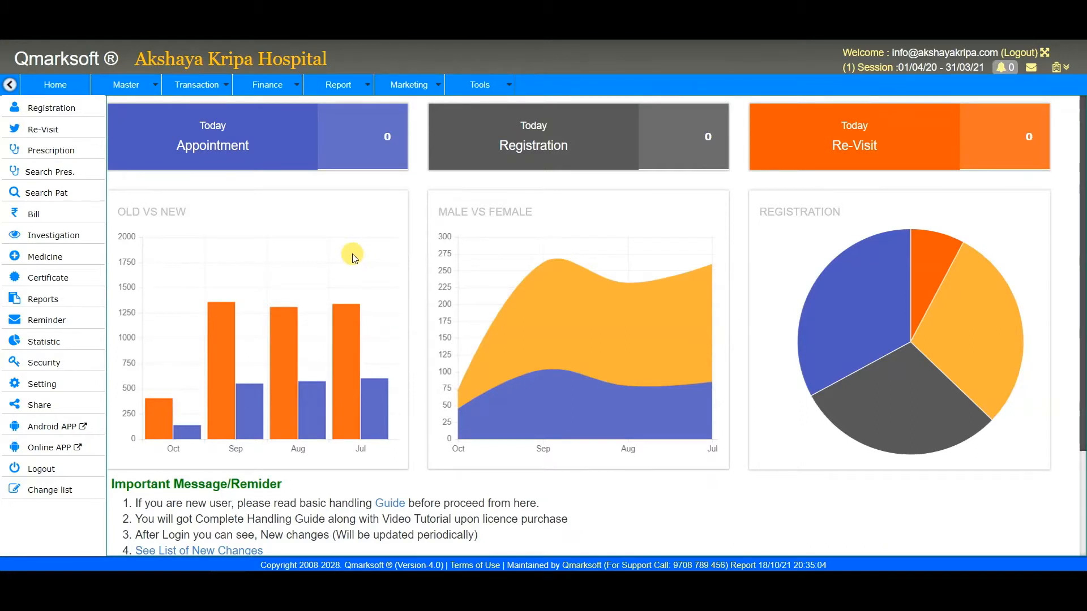
left_click(145, 95)
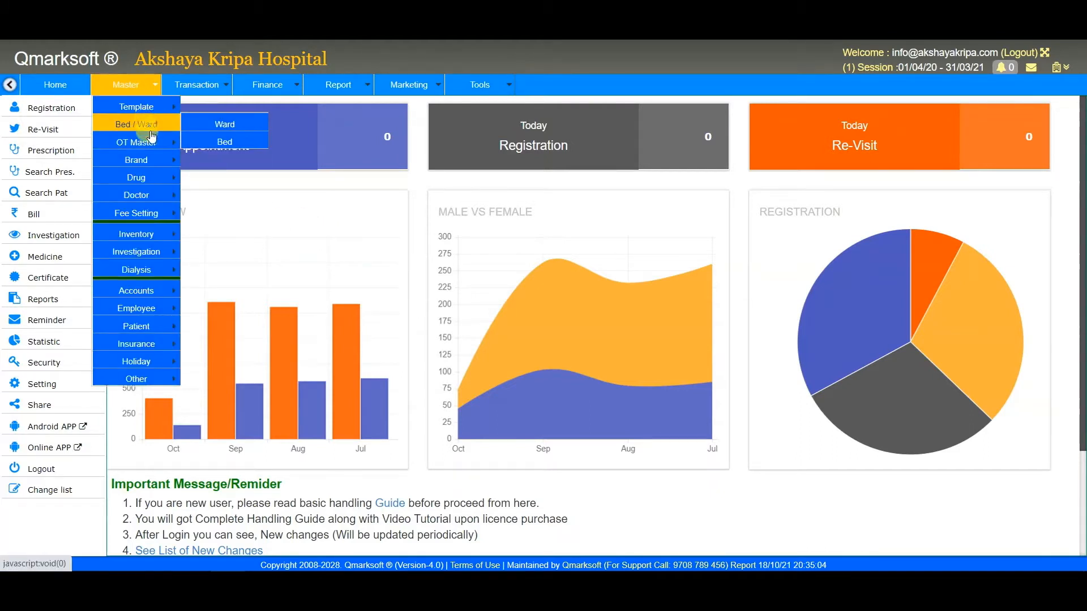
mouse_move(153, 140)
mouse_move(149, 165)
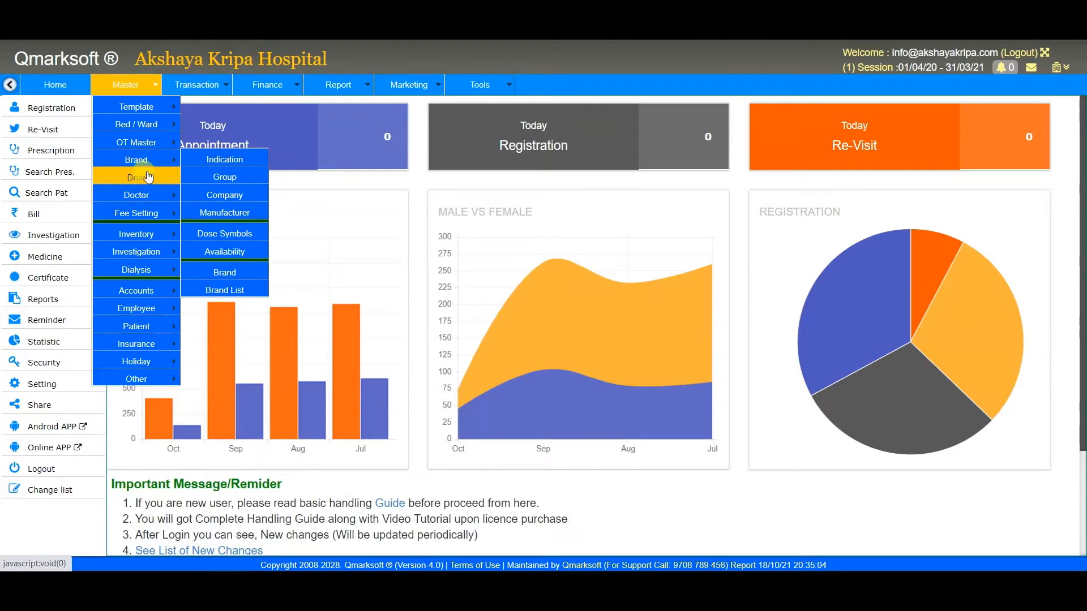
mouse_move(150, 236)
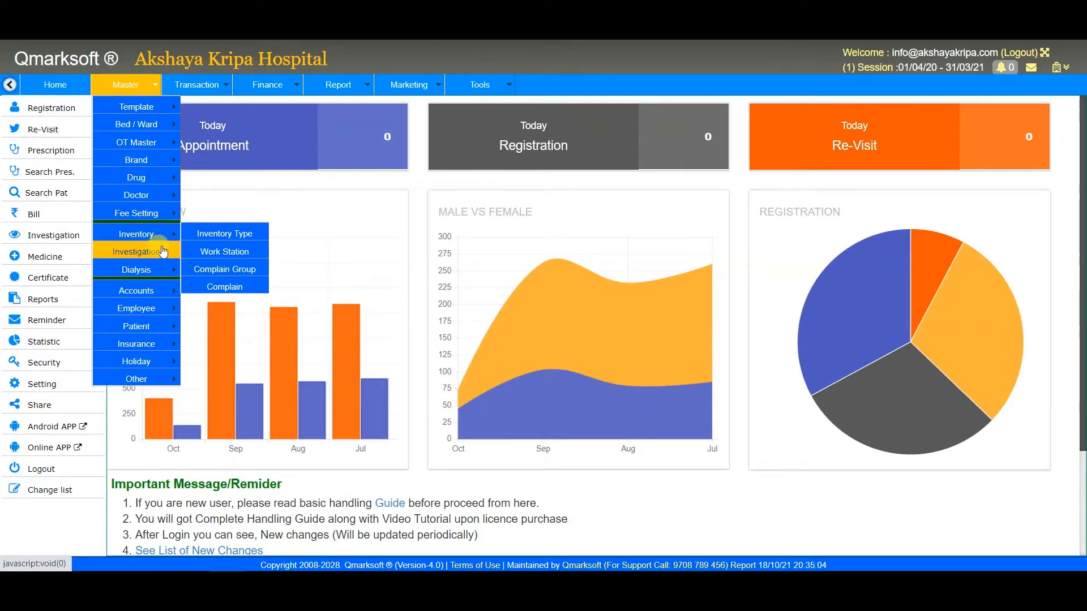
mouse_move(163, 256)
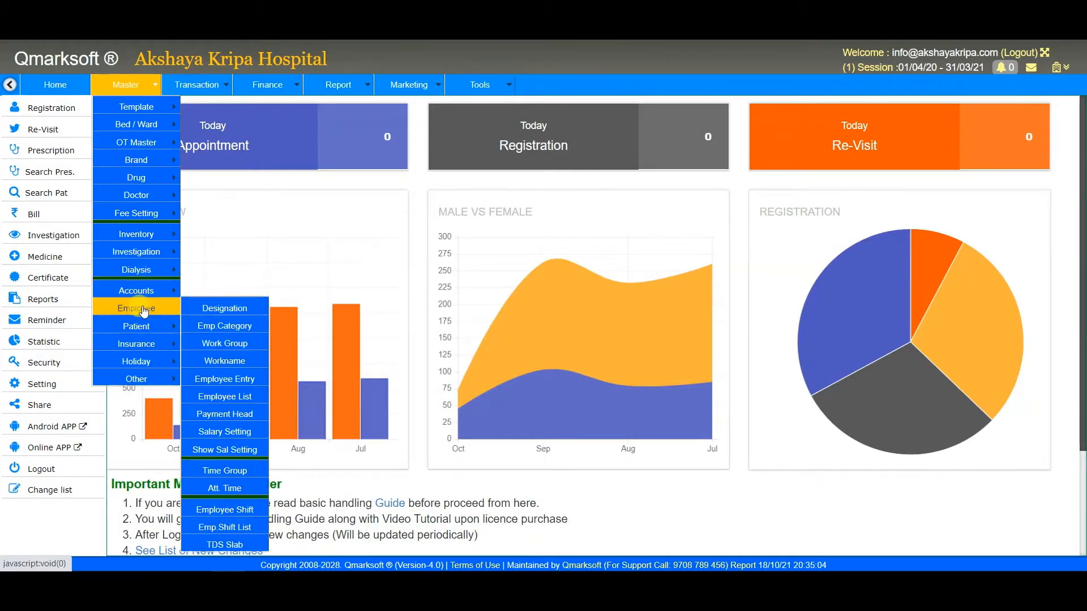
mouse_move(130, 348)
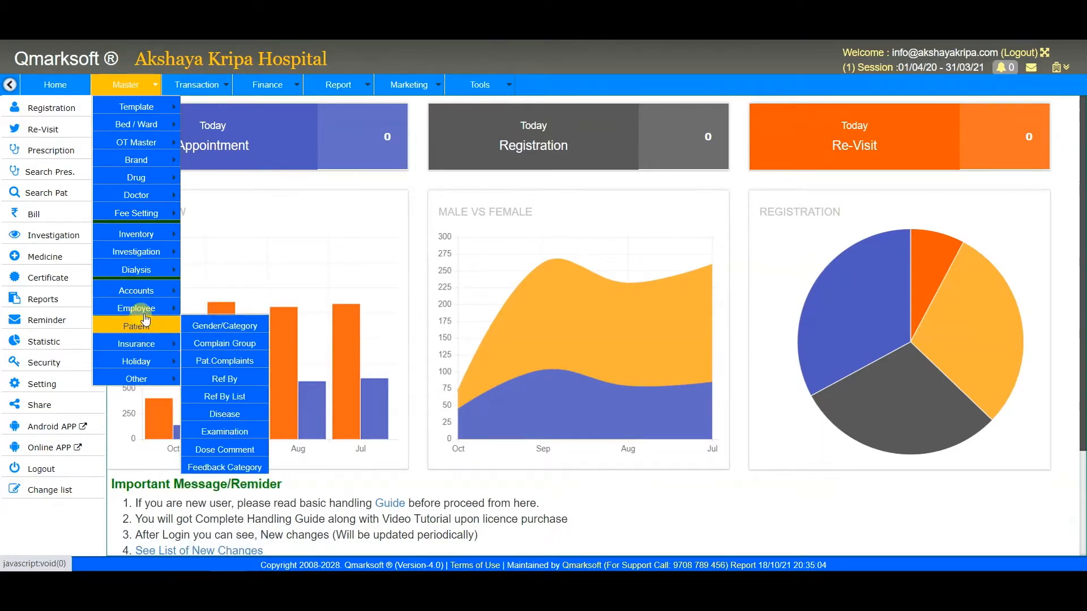
mouse_move(146, 319)
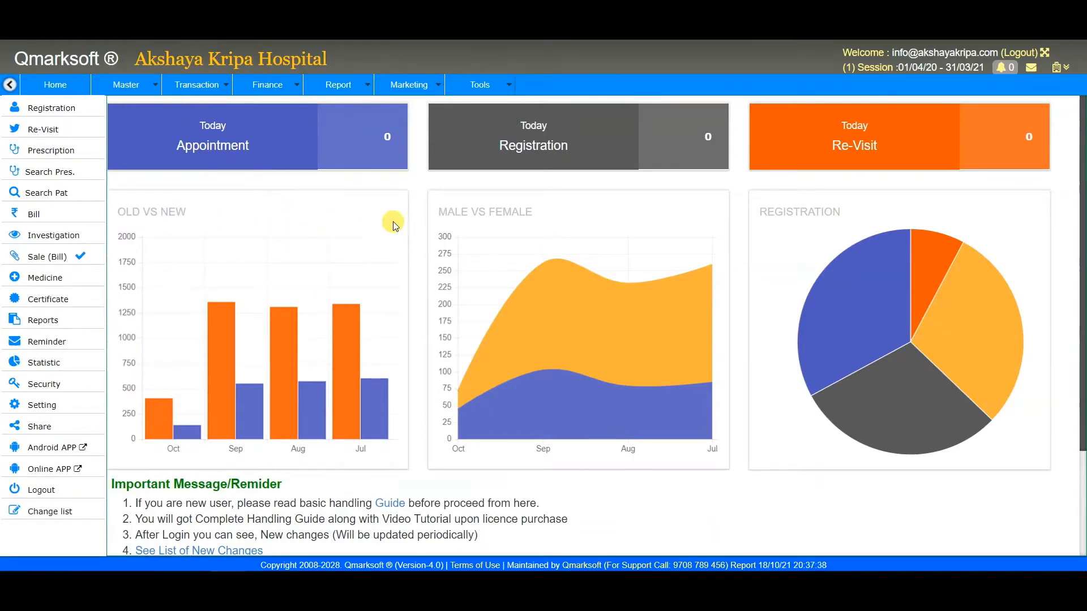
mouse_move(126, 84)
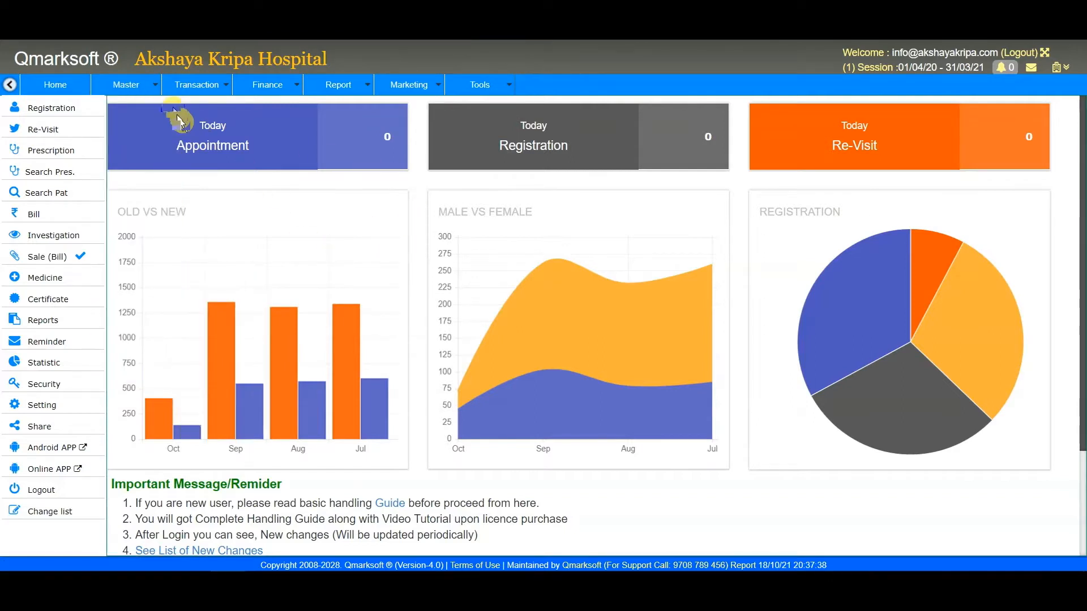
mouse_move(209, 87)
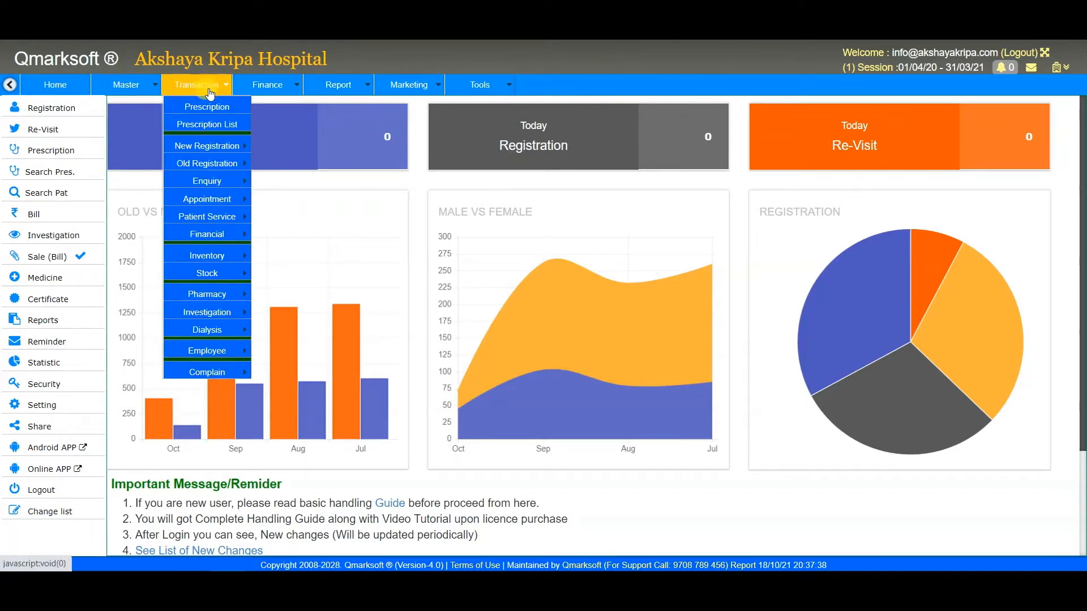
mouse_move(274, 93)
mouse_move(355, 93)
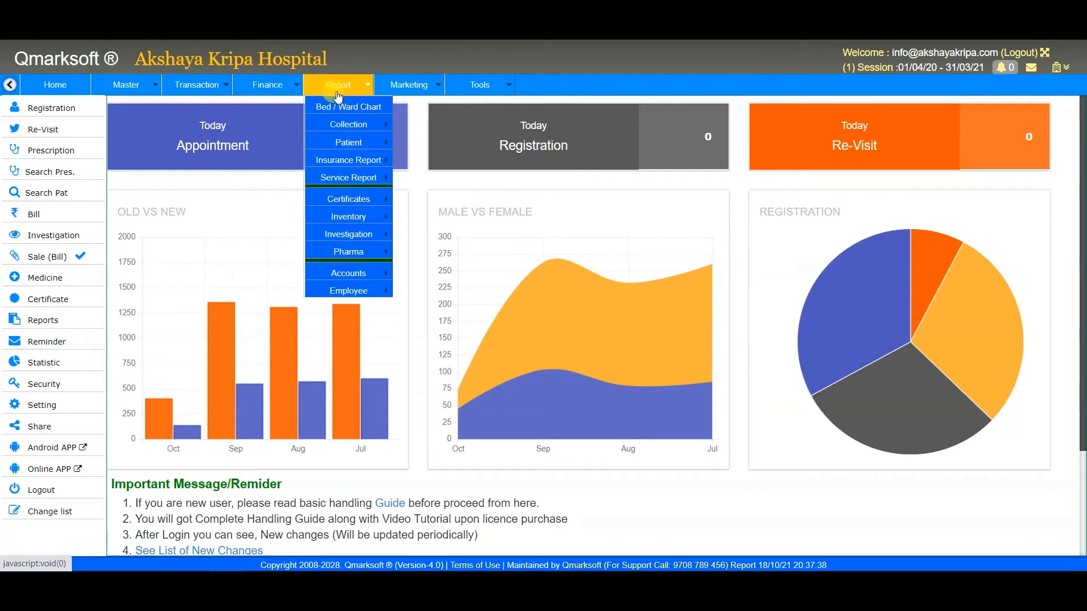
mouse_move(407, 94)
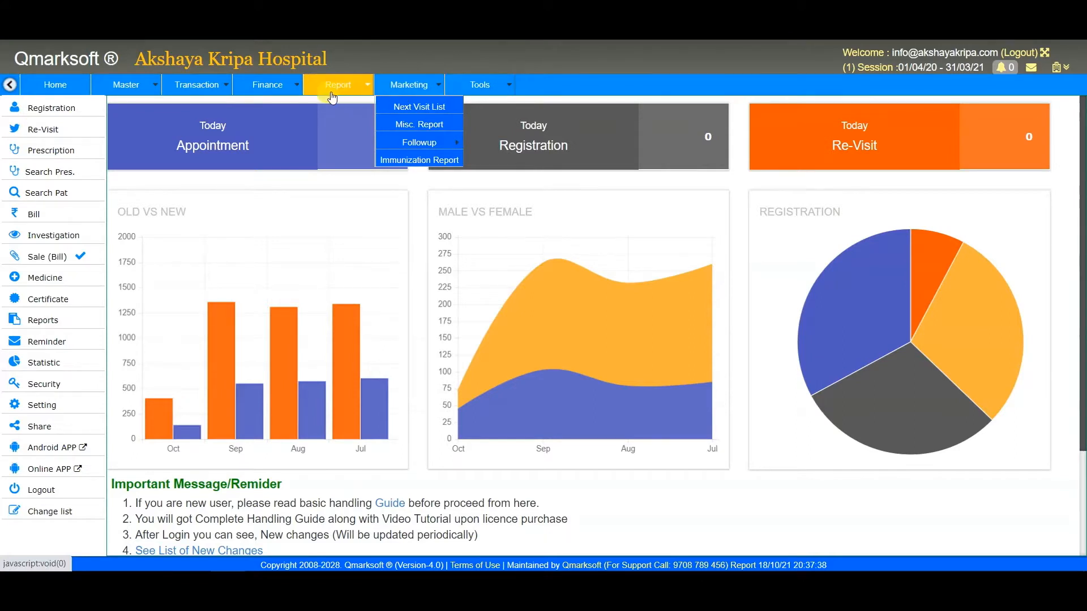
Open a new appointment entry form
left_click(216, 91)
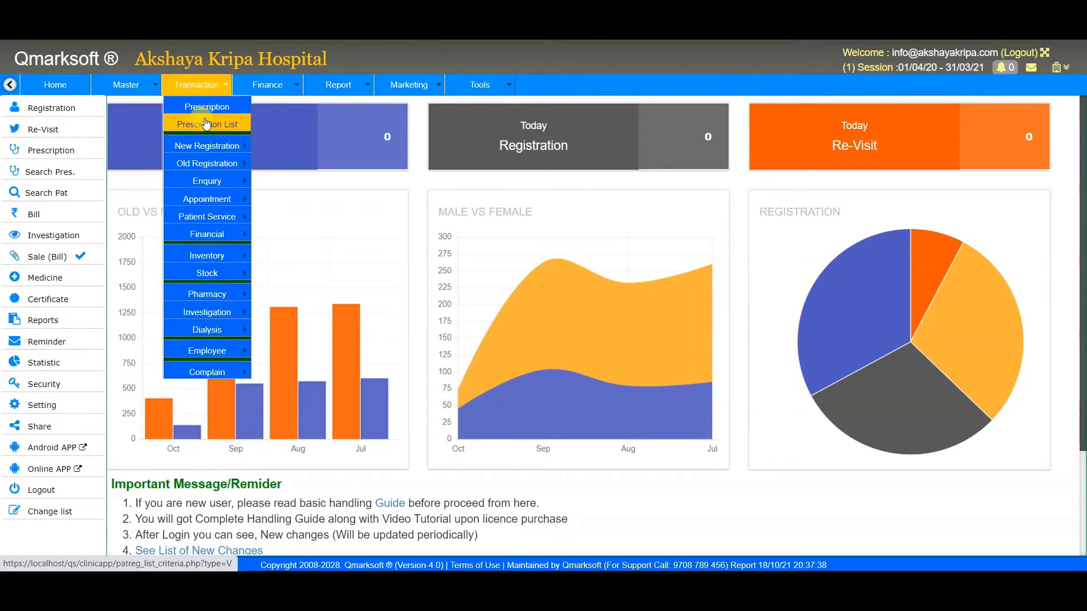
mouse_move(220, 154)
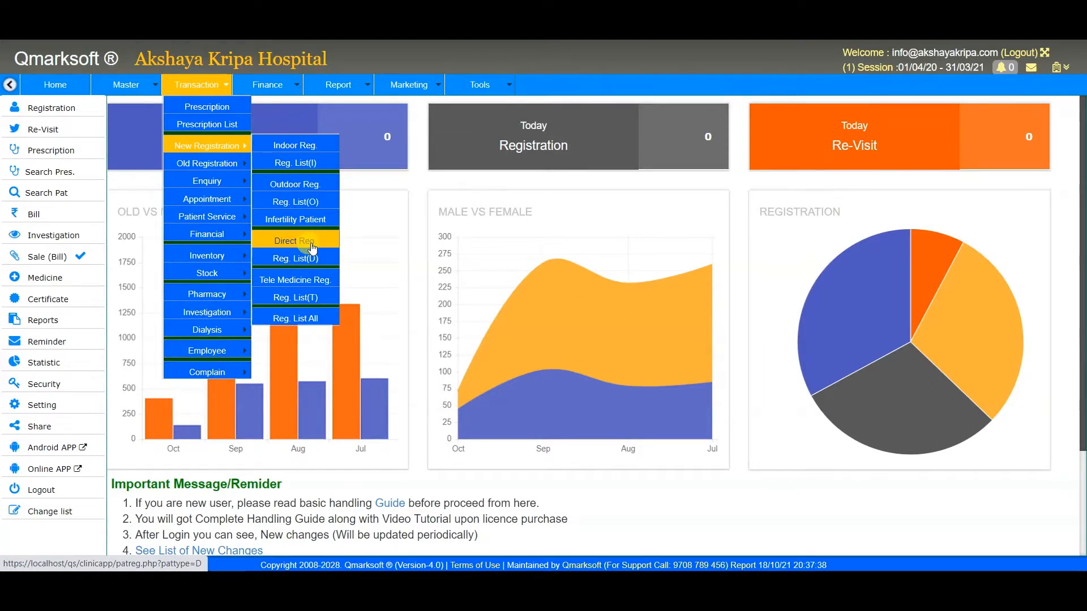
mouse_move(235, 193)
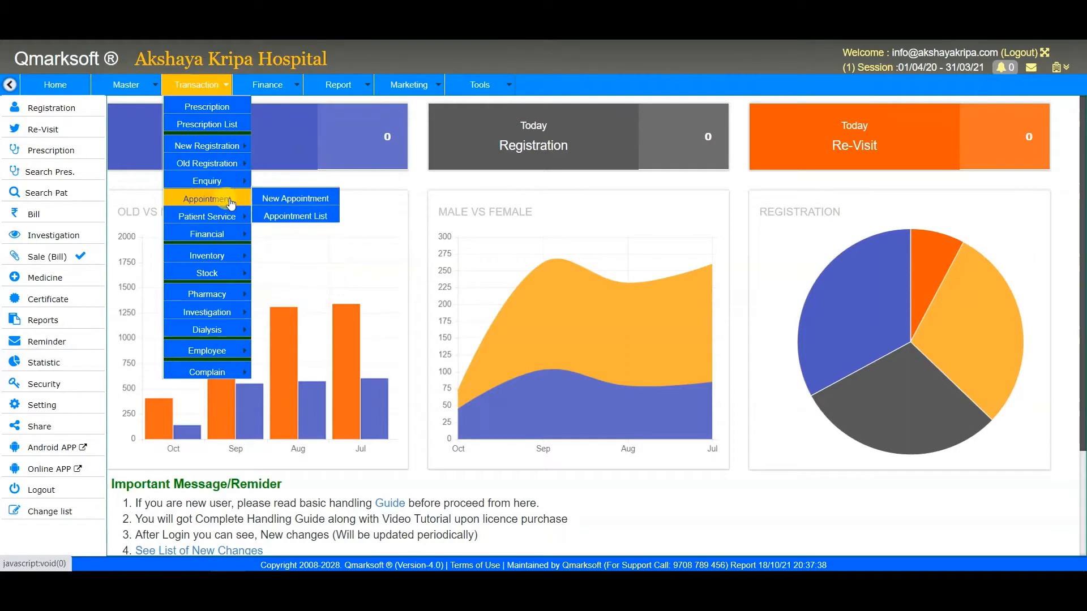
left_click(312, 199)
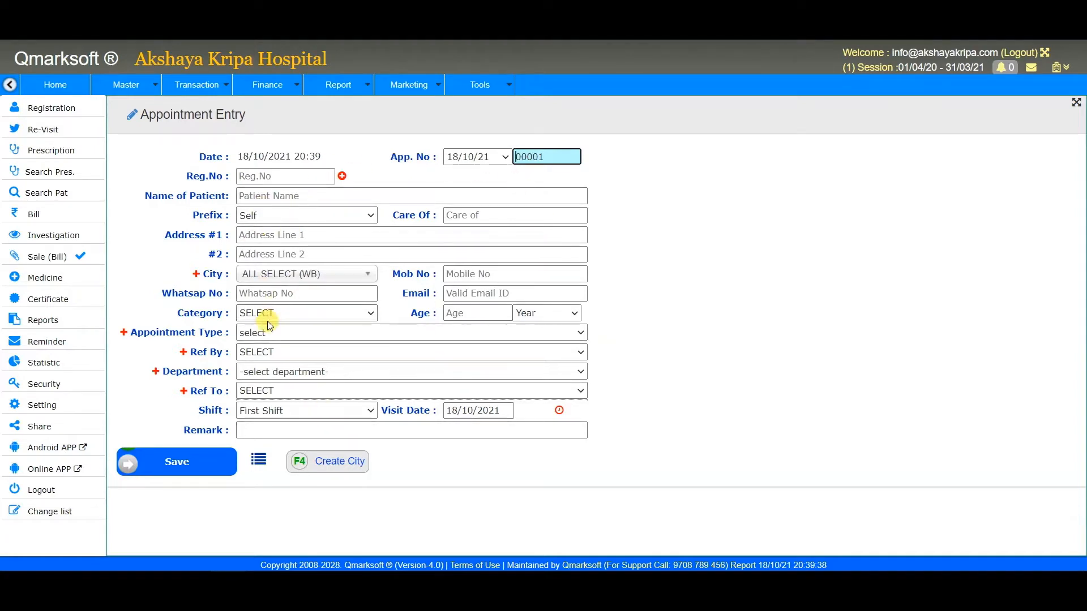
Set the appointment type to INFERTILITY and the department to GYNECOLOGY
left_click(296, 335)
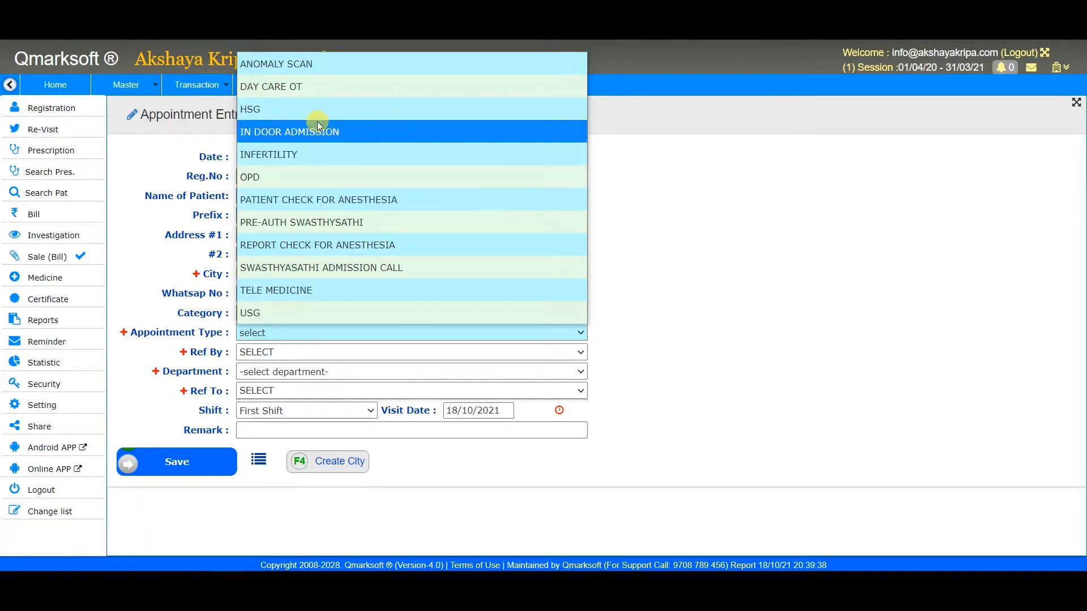
left_click(321, 161)
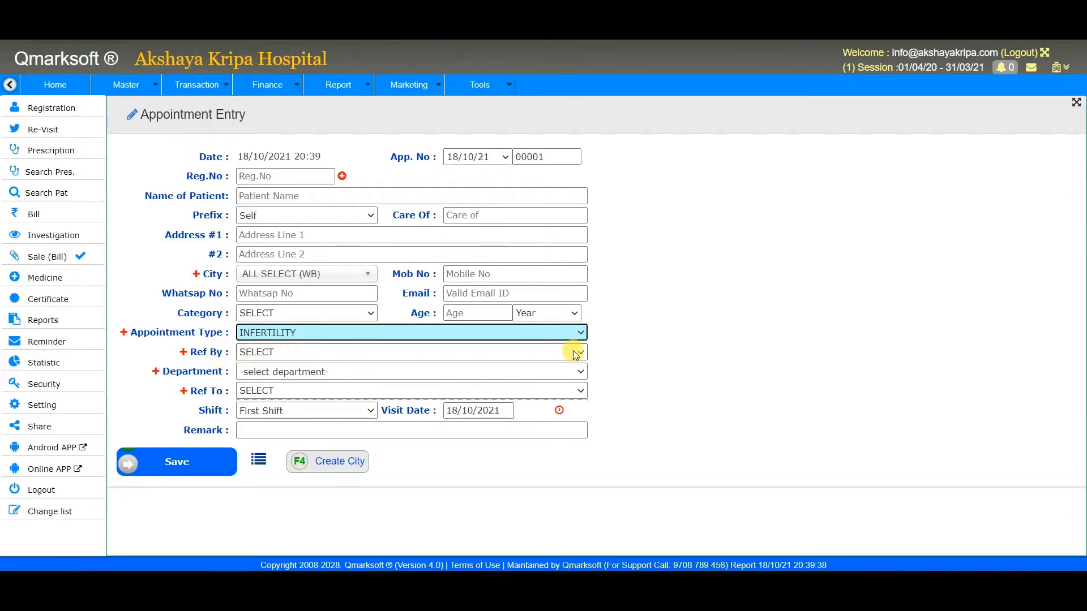
left_click(382, 373)
scroll(351, 311, "down", 1)
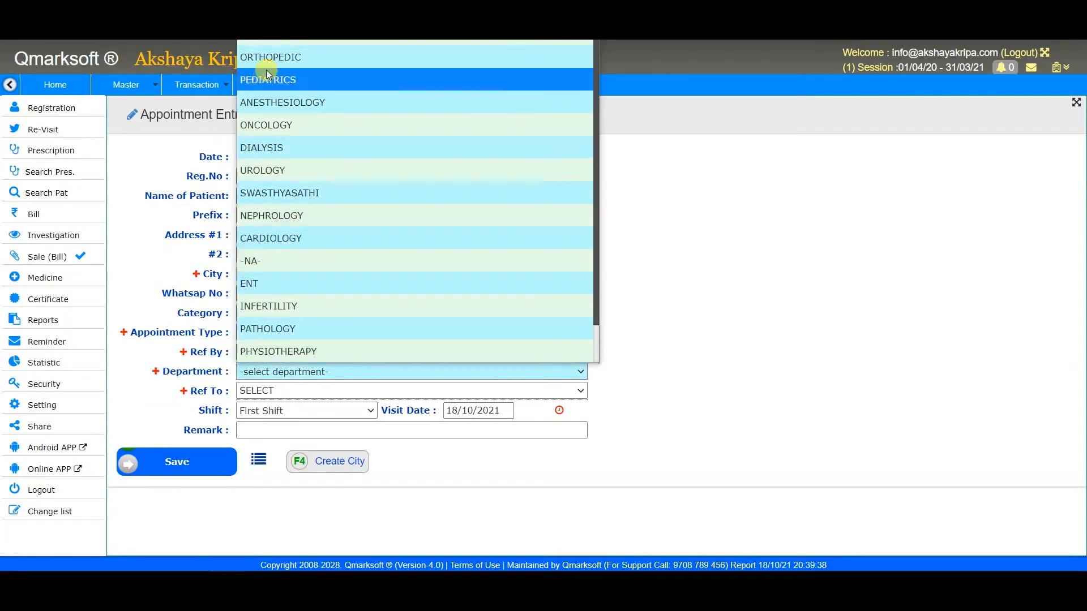
left_click(304, 43)
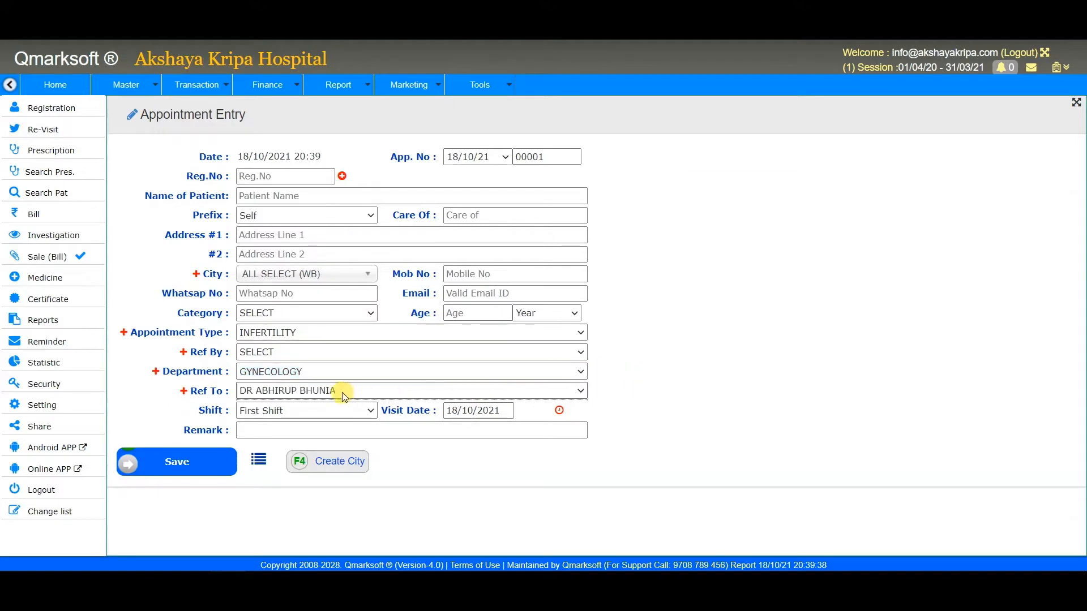
Choose the last doctor listed for the department as Ref To and examine the days and hours of the visit schedule
left_click(292, 390)
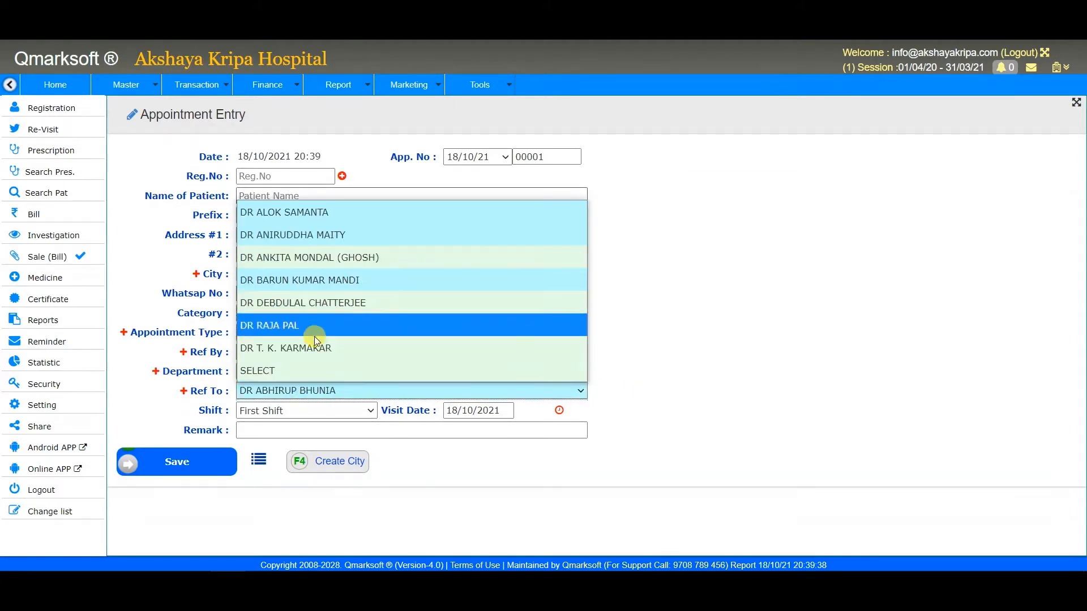
left_click(341, 346)
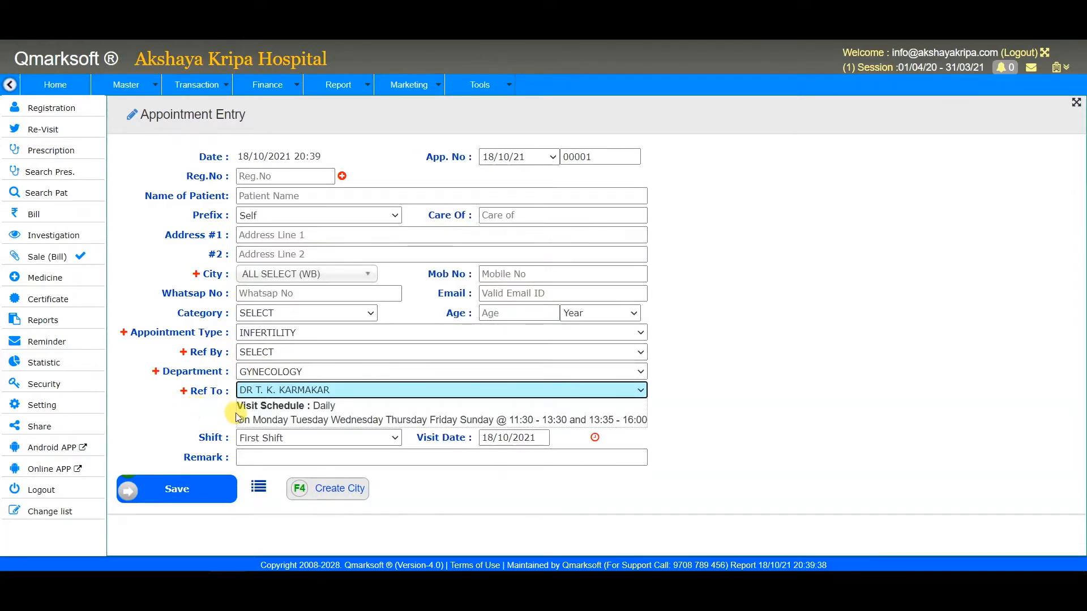
left_click_drag(241, 405, 336, 403)
left_click(361, 407)
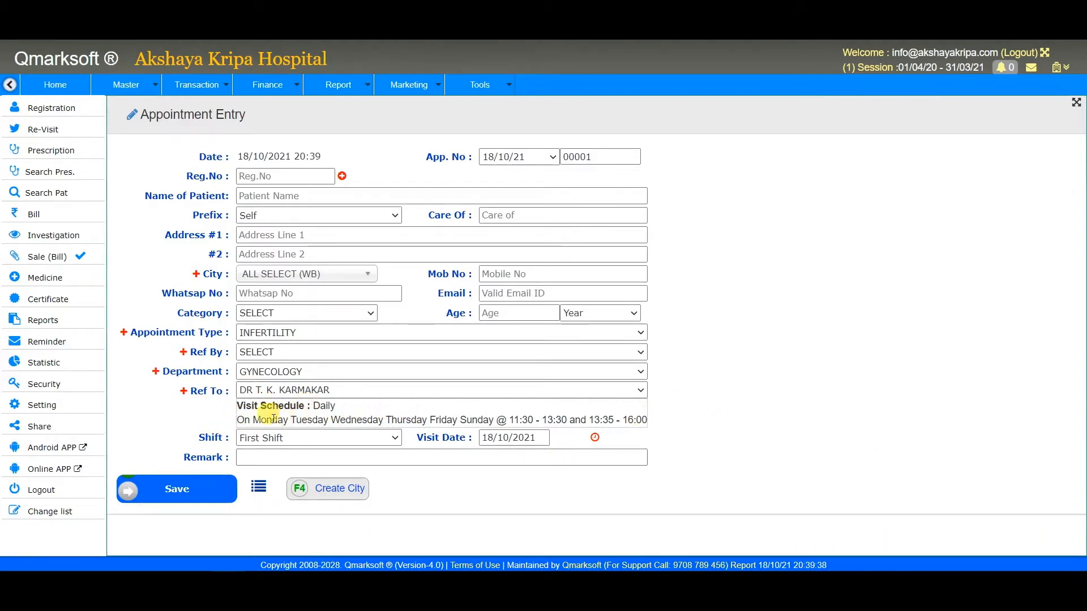
left_click_drag(252, 420, 562, 419)
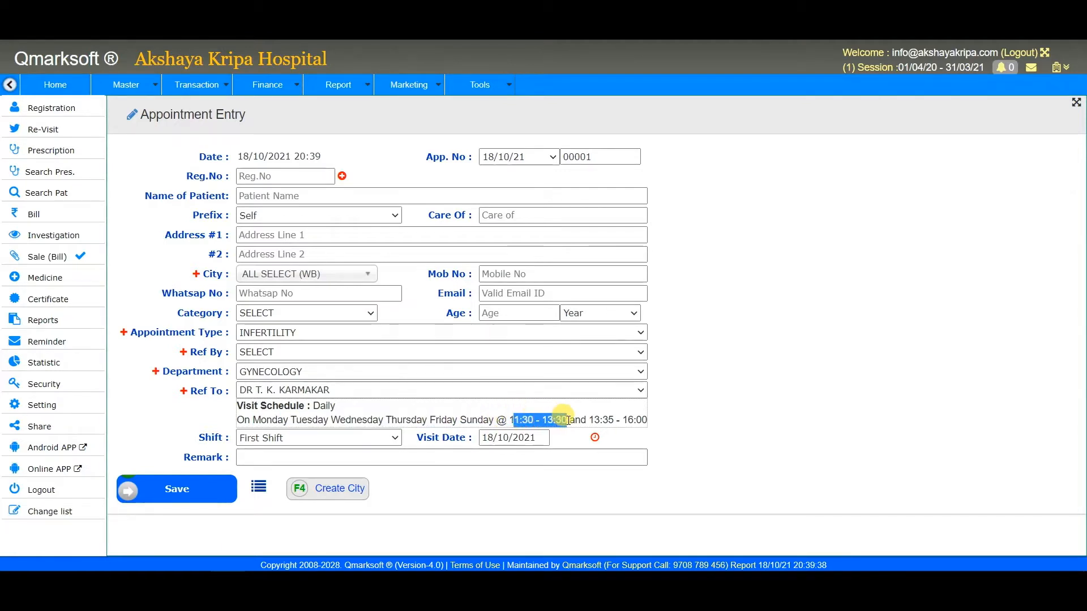
left_click_drag(588, 420, 644, 420)
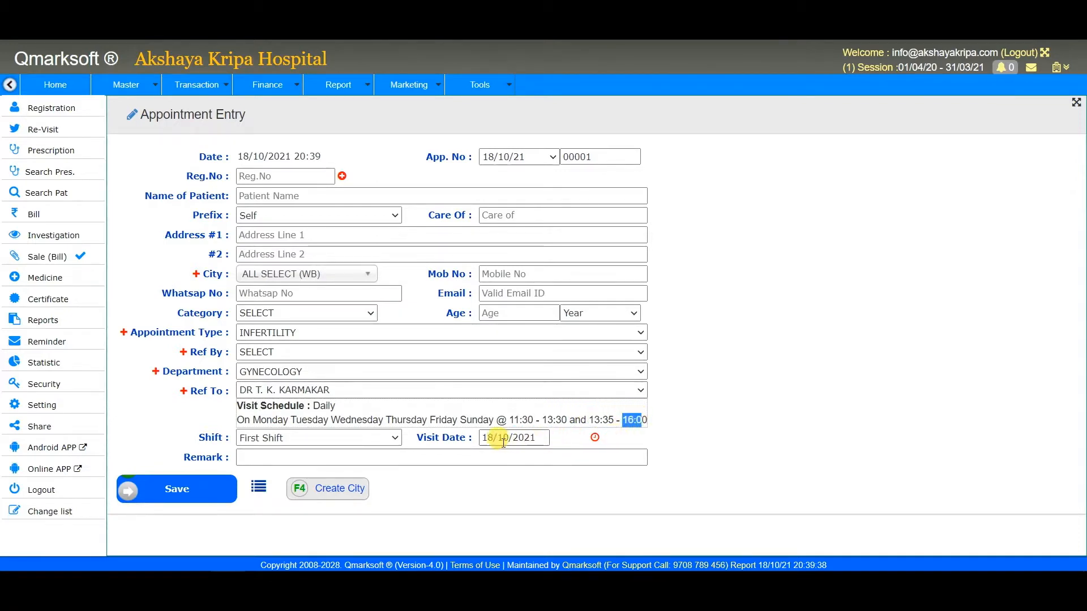
Keep First Shift for the appointment and choose the 12:18 time slot for the visit on 18/10/2021
left_click(394, 439)
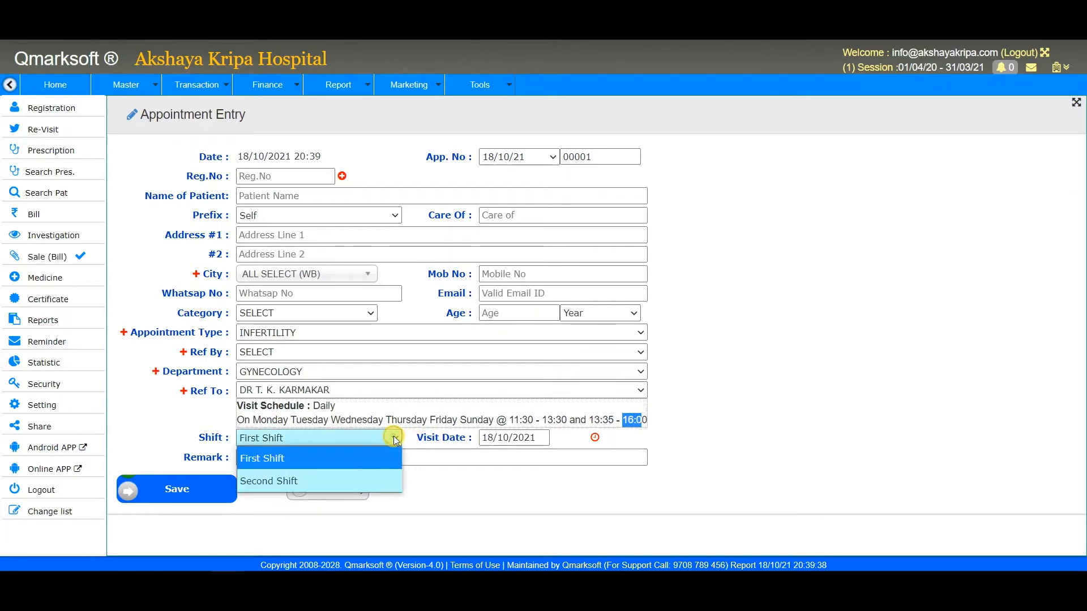
left_click(371, 439)
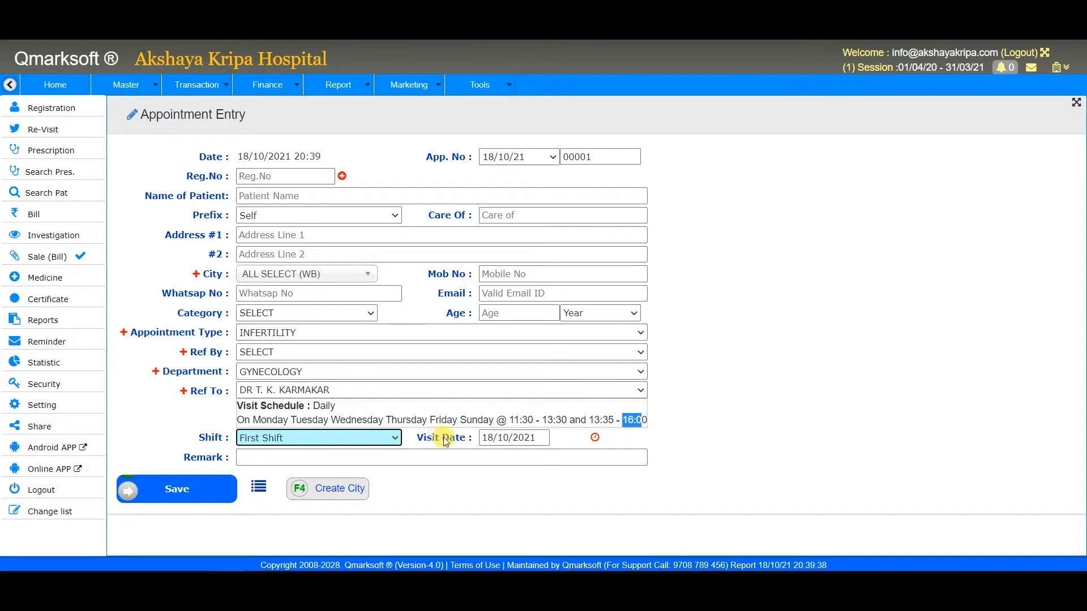
left_click(594, 438)
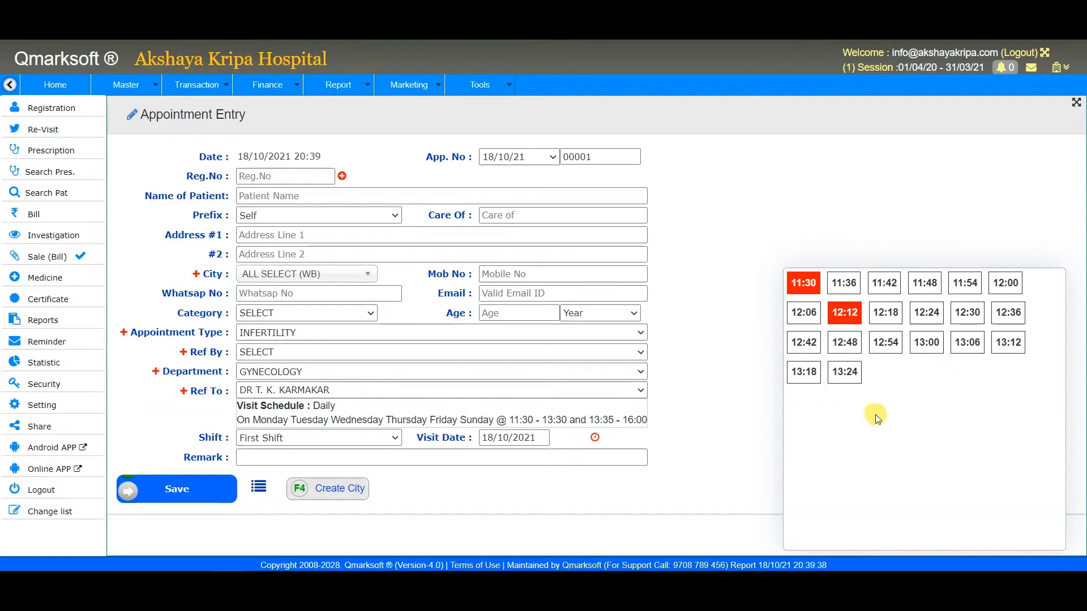
left_click(891, 311)
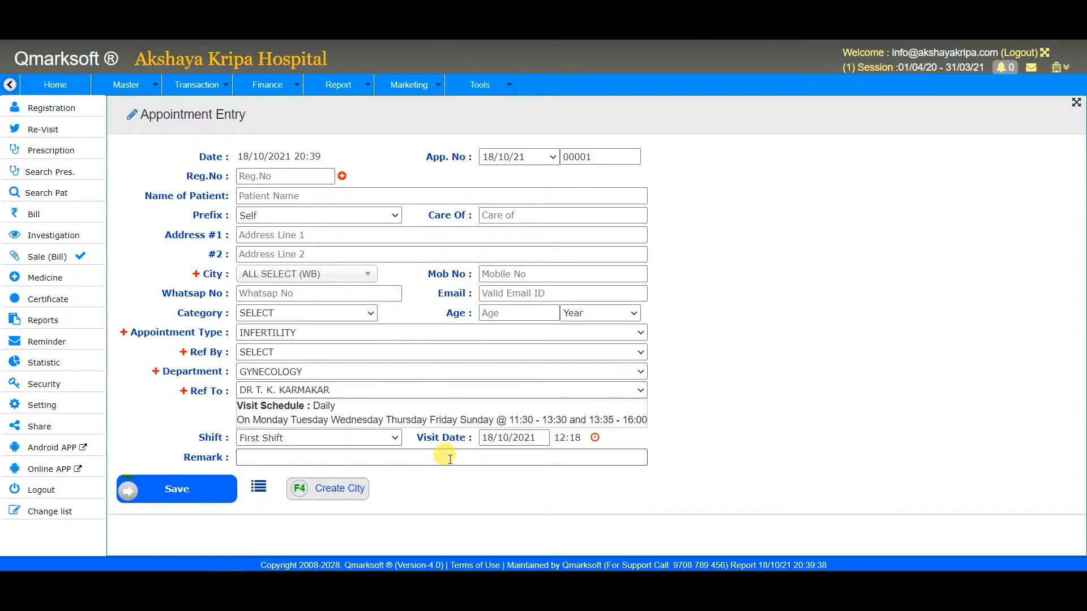
Open the criteria form for the appointment list
mouse_move(210, 92)
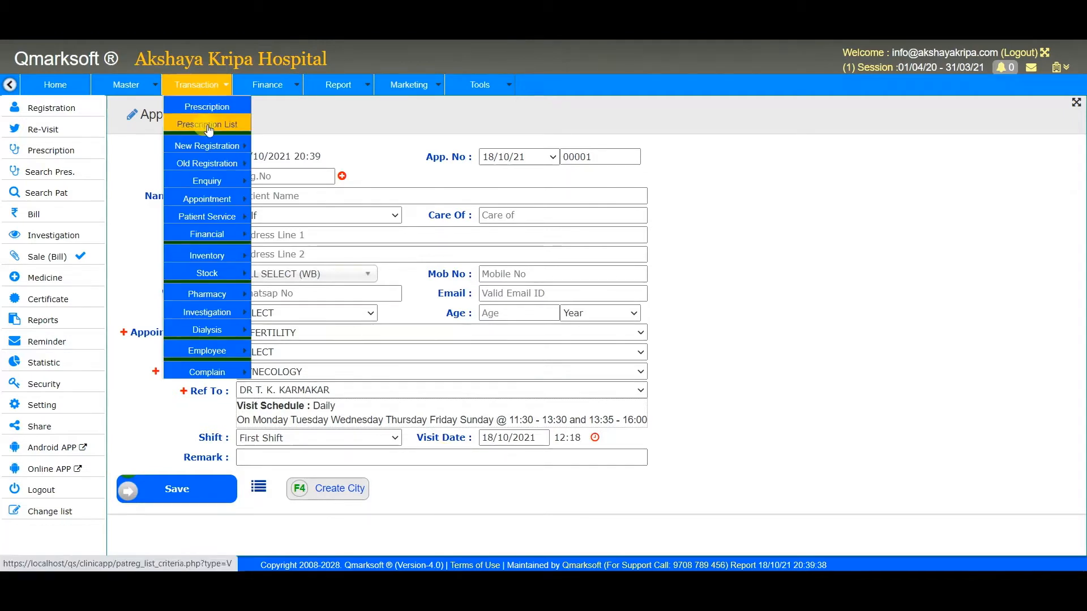
mouse_move(220, 205)
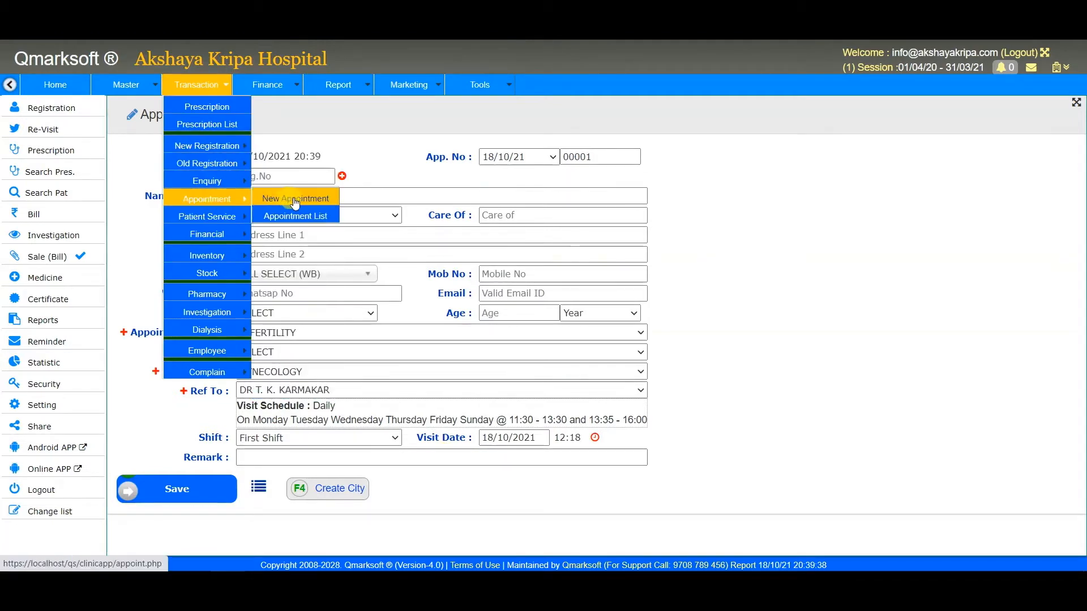
left_click(316, 221)
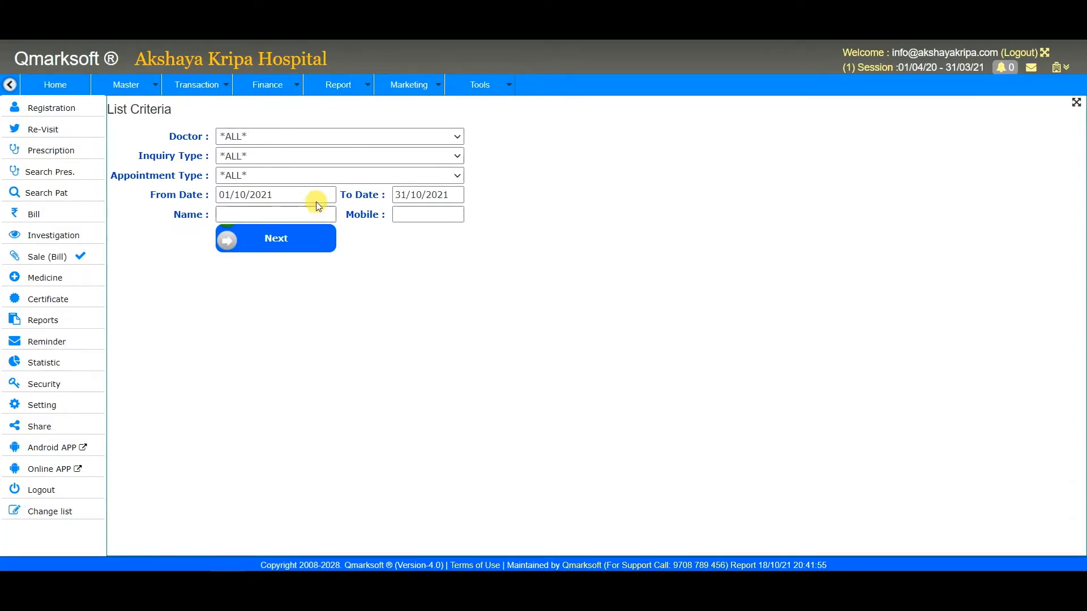
Leave the Doctor filter on *ALL*, set the To Date to 02/10/2021 and open the Mobile filter for entry
left_click(315, 141)
left_click(315, 140)
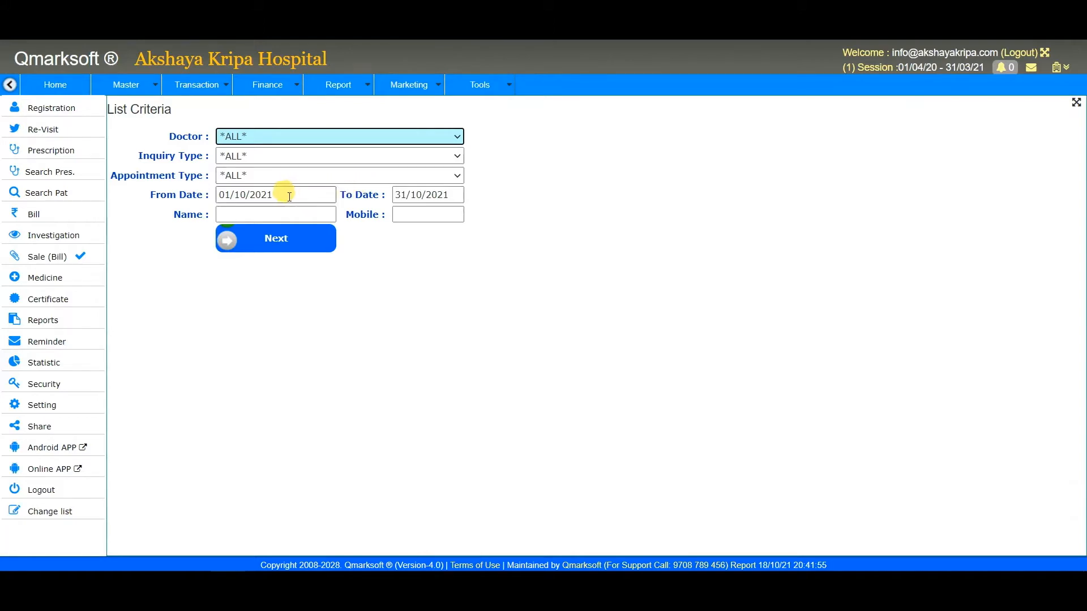
left_click(442, 194)
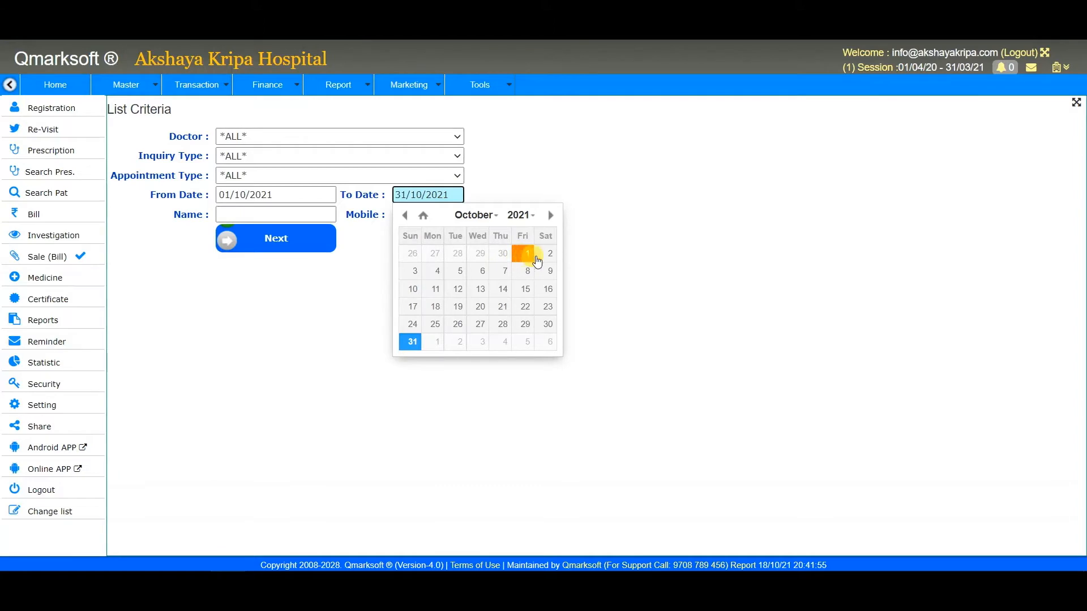
left_click(548, 253)
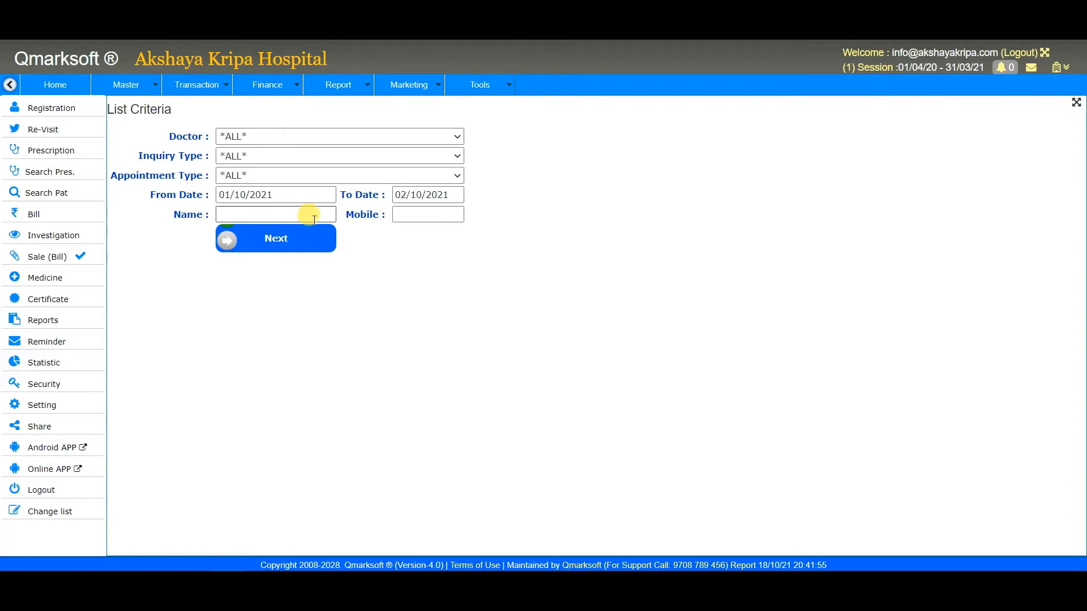
left_click(427, 216)
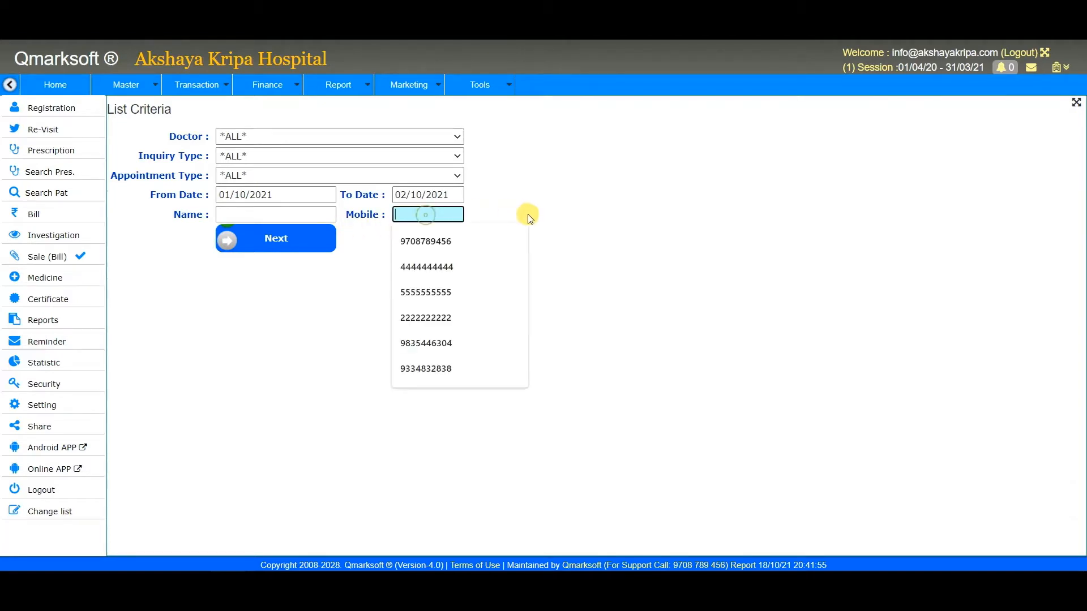
Leave the Mobile filter empty, generate the appointment list and look through it to the end
left_click(583, 214)
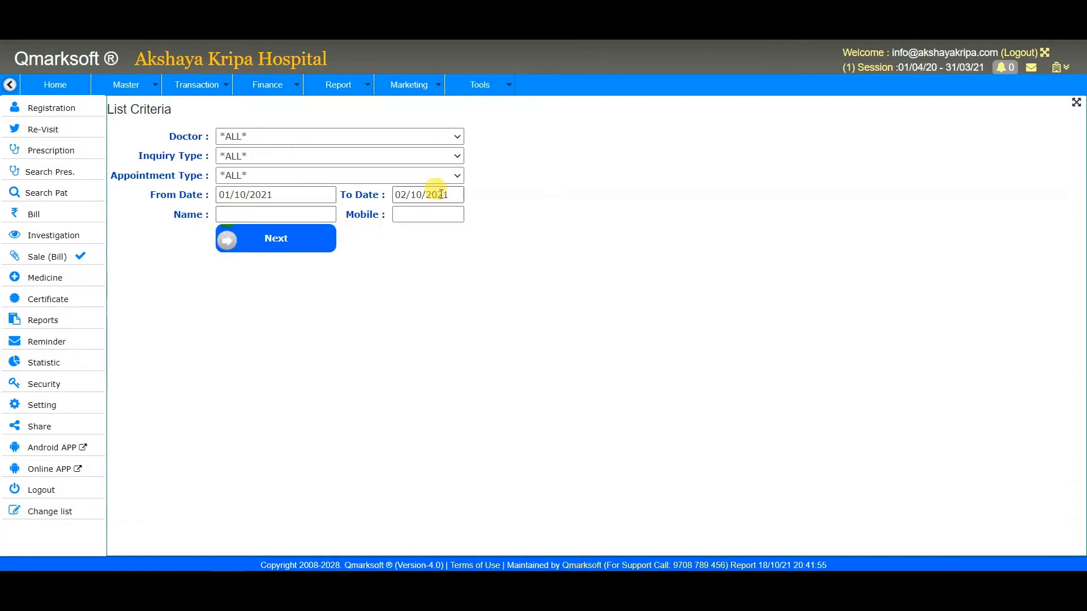
left_click(296, 237)
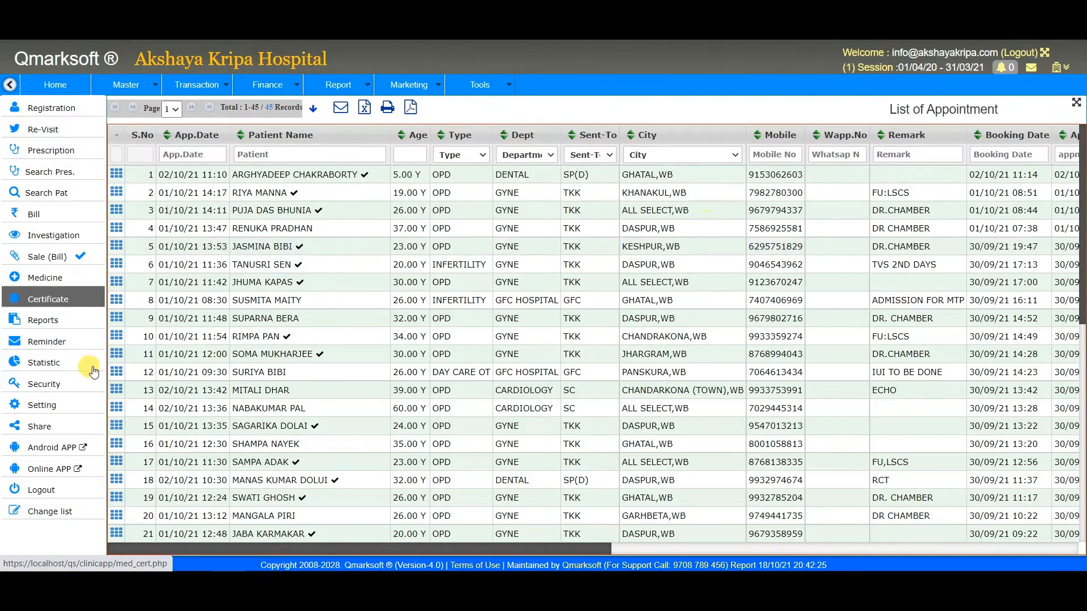
scroll(368, 263, "down", 7)
scroll(368, 264, "down", 3)
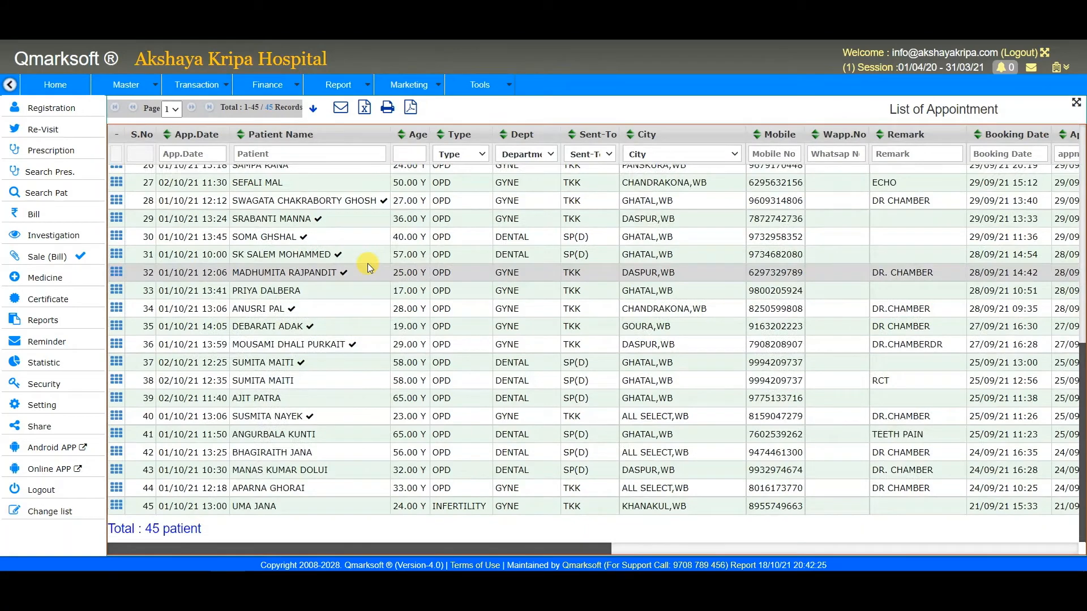
scroll(368, 263, "up", 10)
Examine which patients in the appointment list carry a completion check mark and which do not
left_click(368, 177)
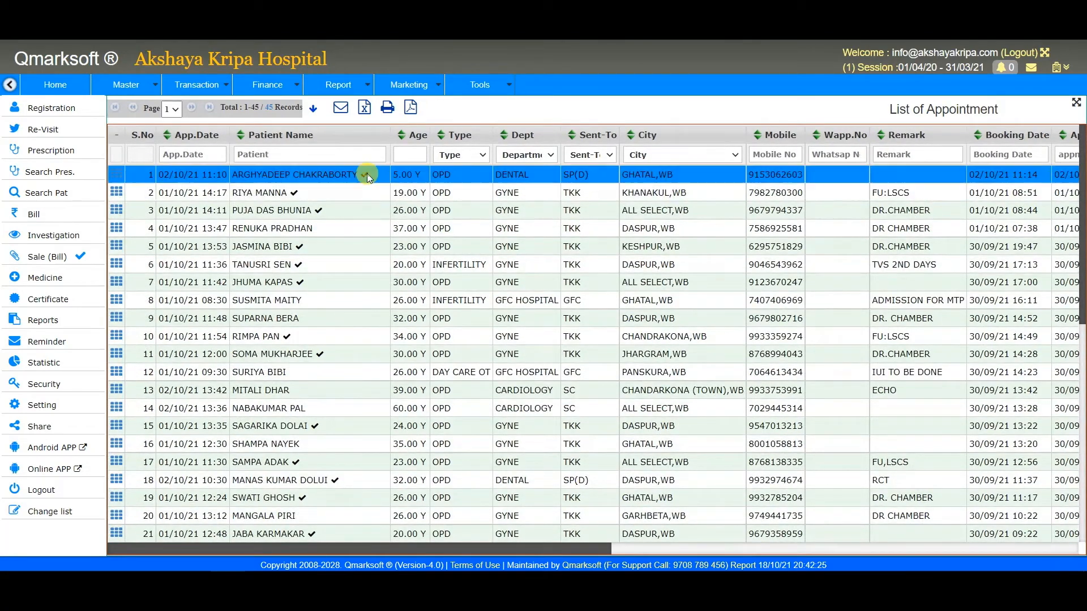
left_click(318, 192)
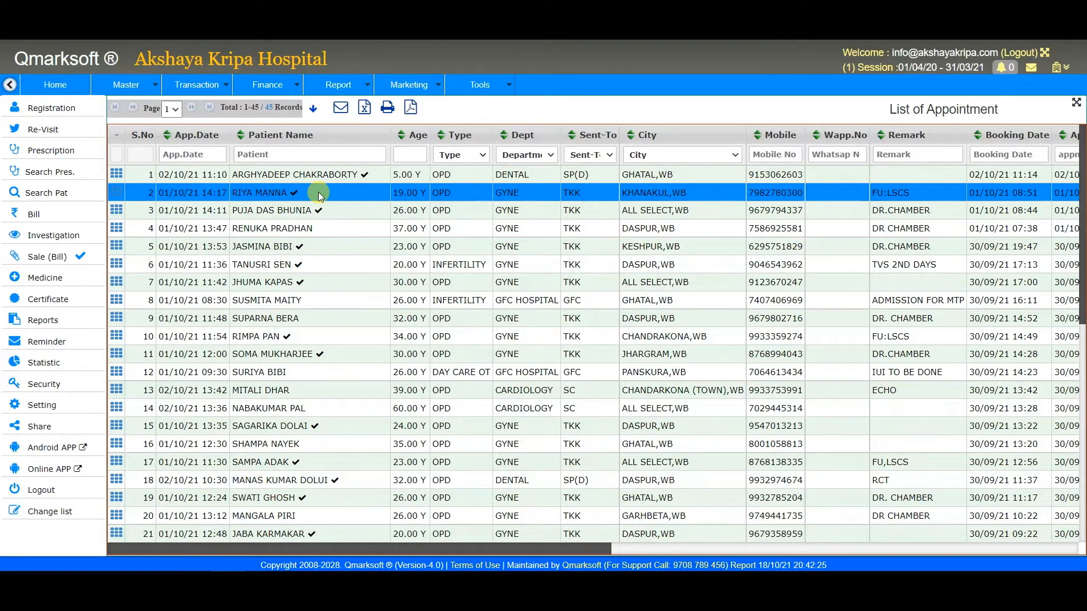
left_click(345, 212)
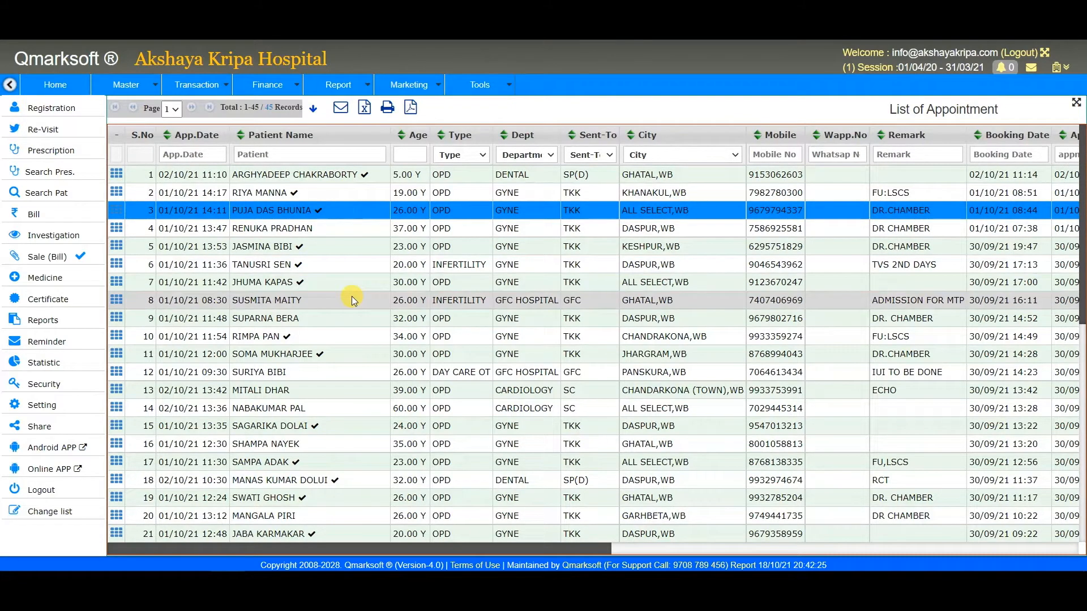
left_click(348, 367)
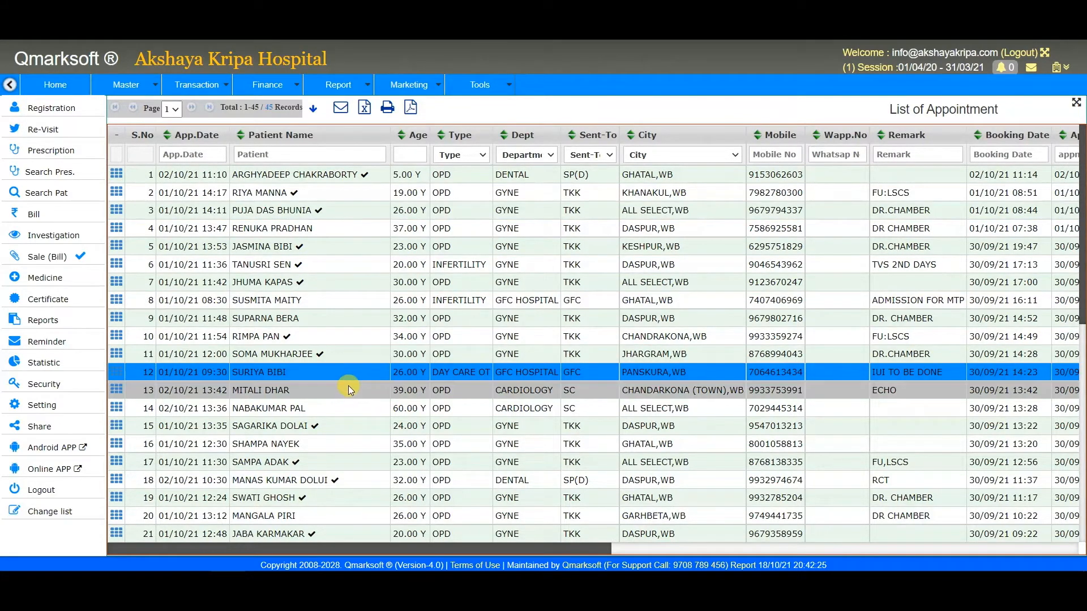
scroll(363, 365, "down", 5)
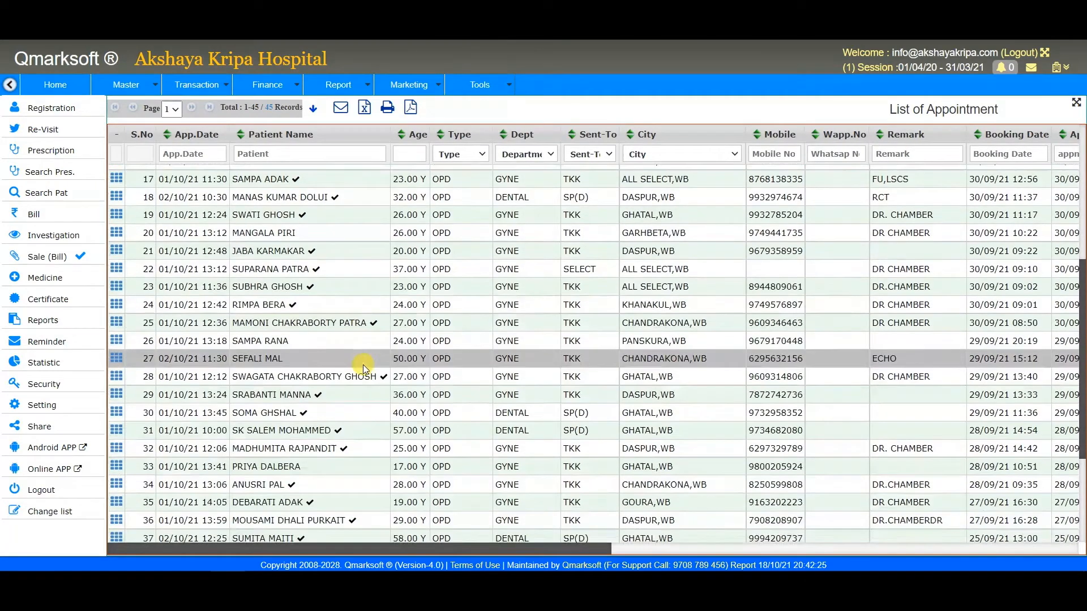
left_click(348, 342)
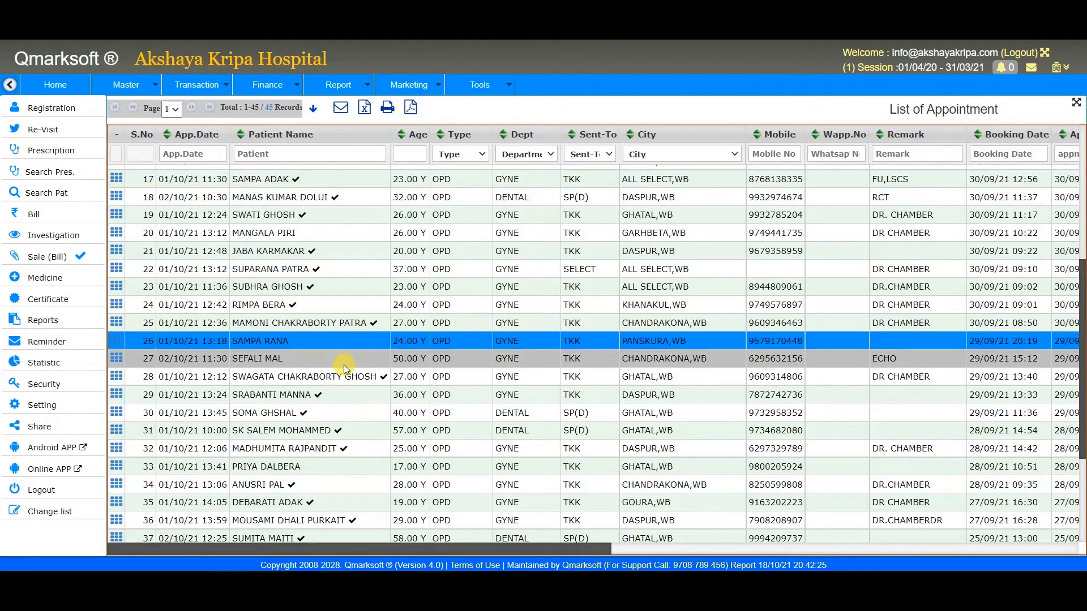
left_click(344, 362)
scroll(362, 332, "down", 3)
scroll(361, 332, "up", 2)
Register the patient in row 26 of the appointment list to Outdoor, leaving the registration number prompt blank
left_click(321, 308)
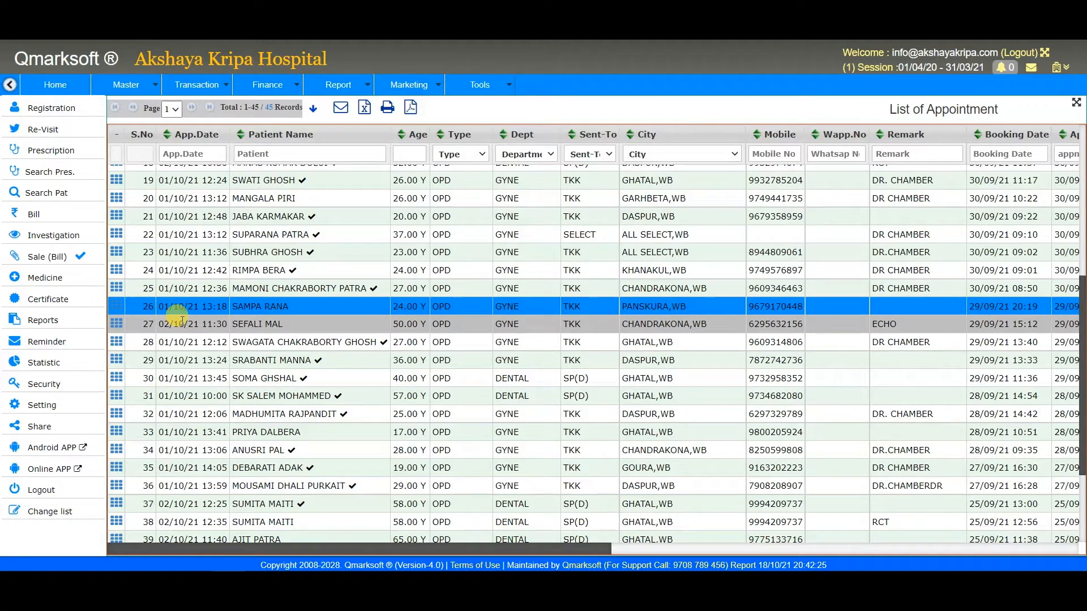
left_click(117, 313)
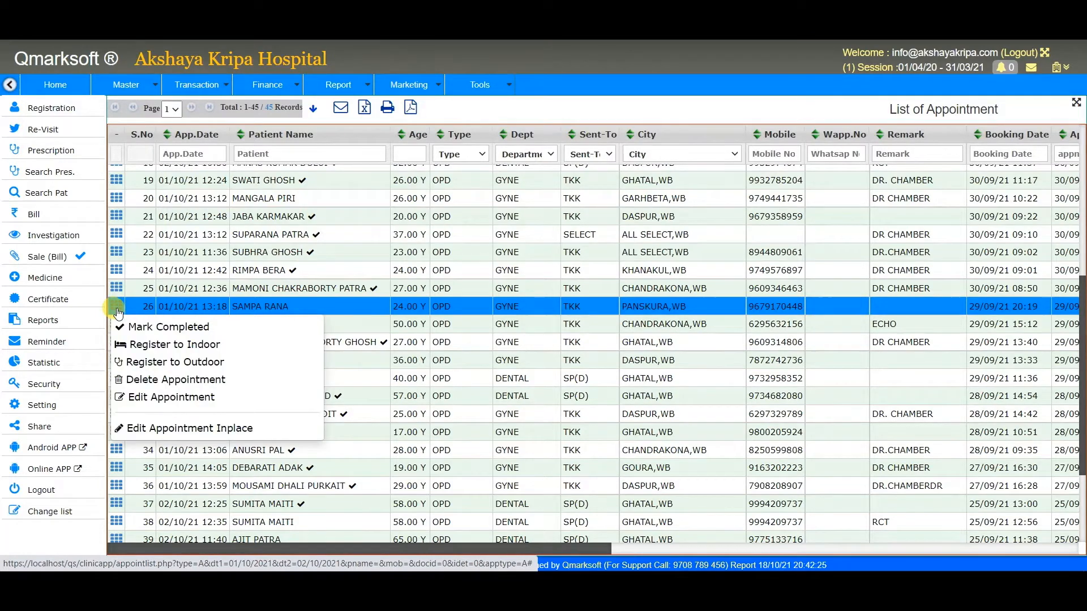
left_click(188, 363)
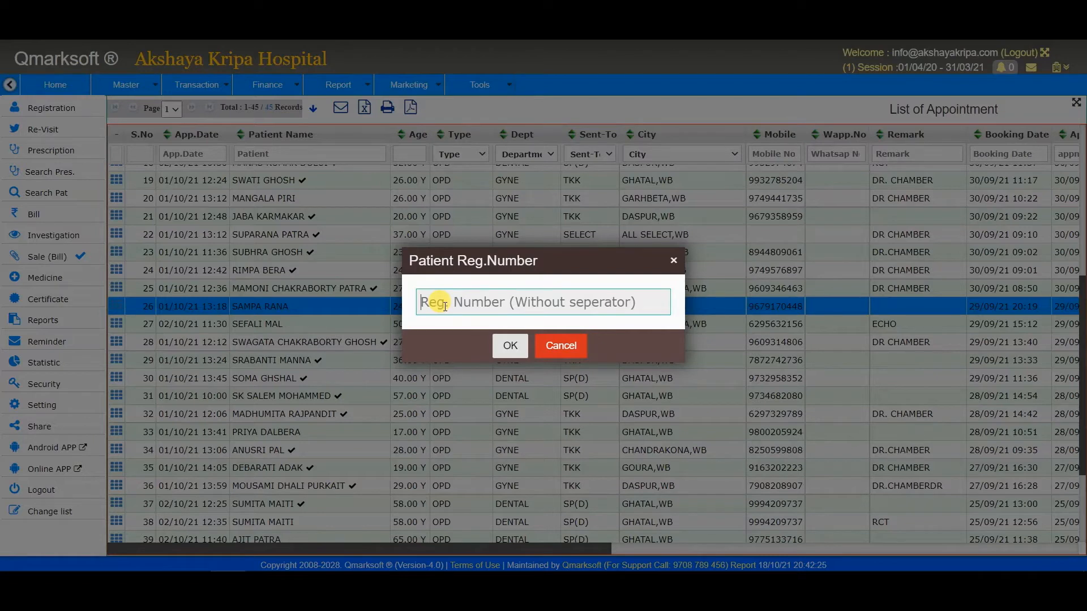
left_click(517, 357)
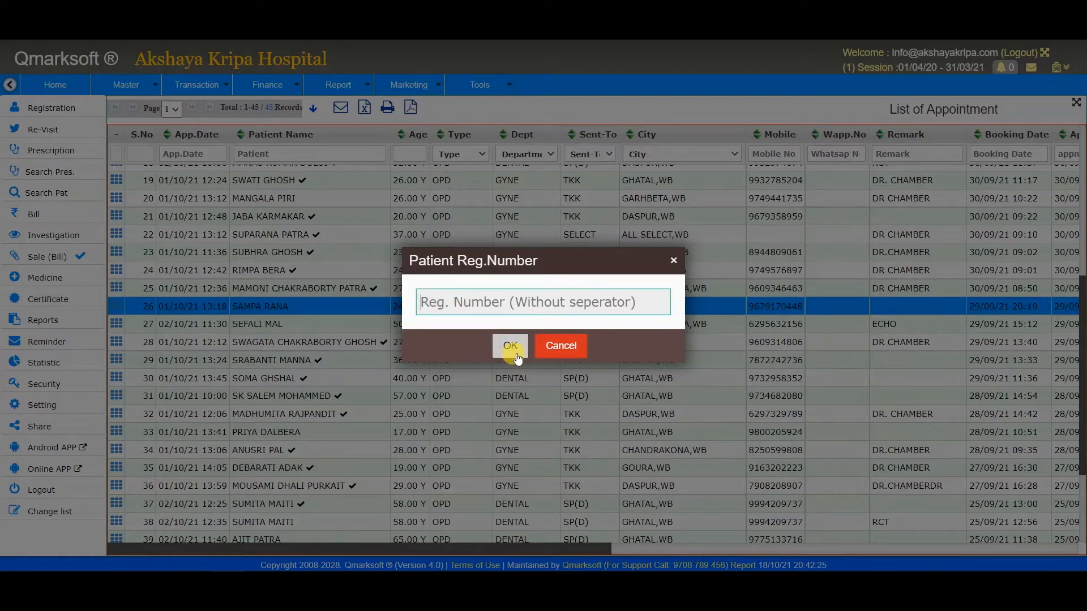
left_click(518, 357)
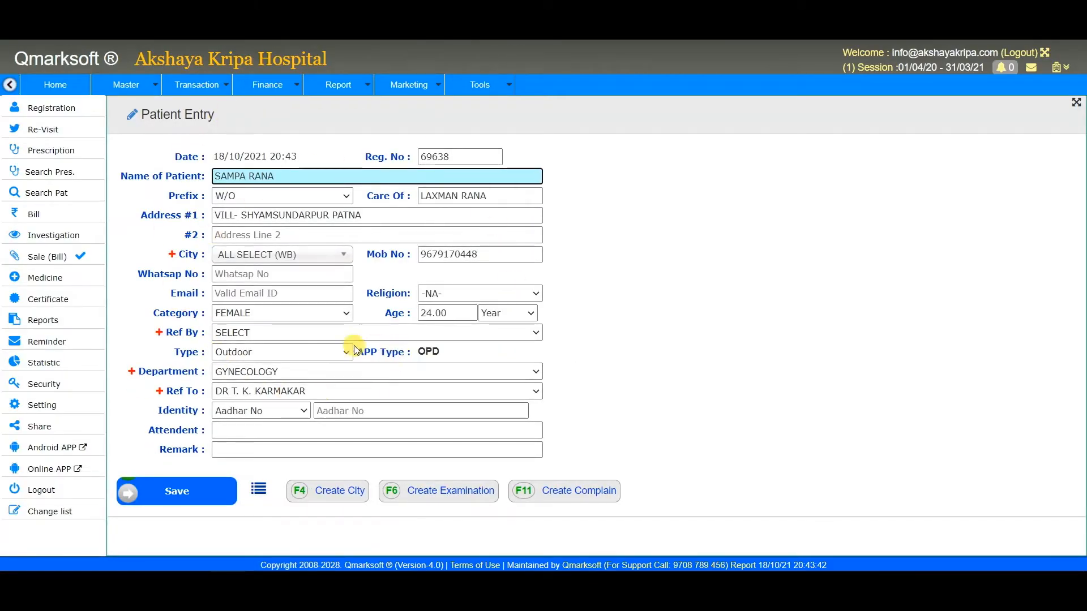
Check the APP Type on the prefilled Patient Entry form and save the outdoor registration
left_click_drag(356, 352, 486, 352)
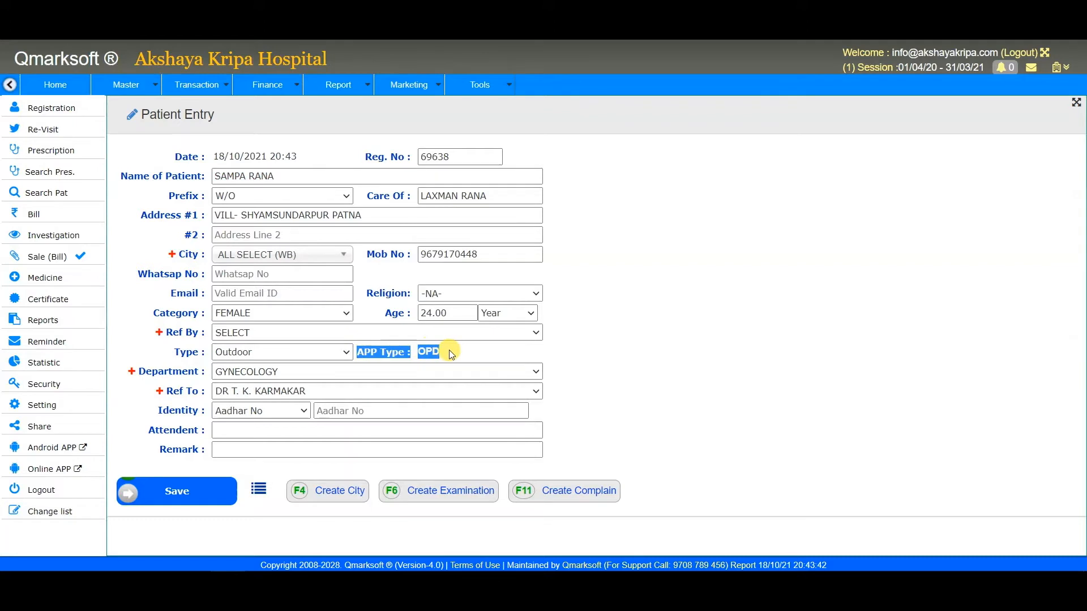
left_click(485, 352)
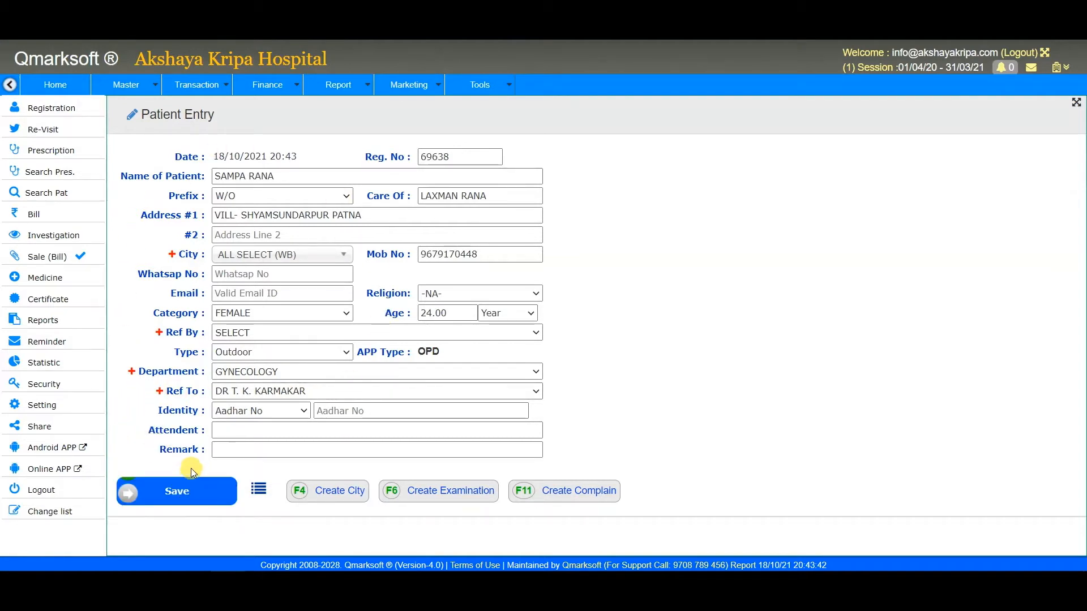
left_click(193, 492)
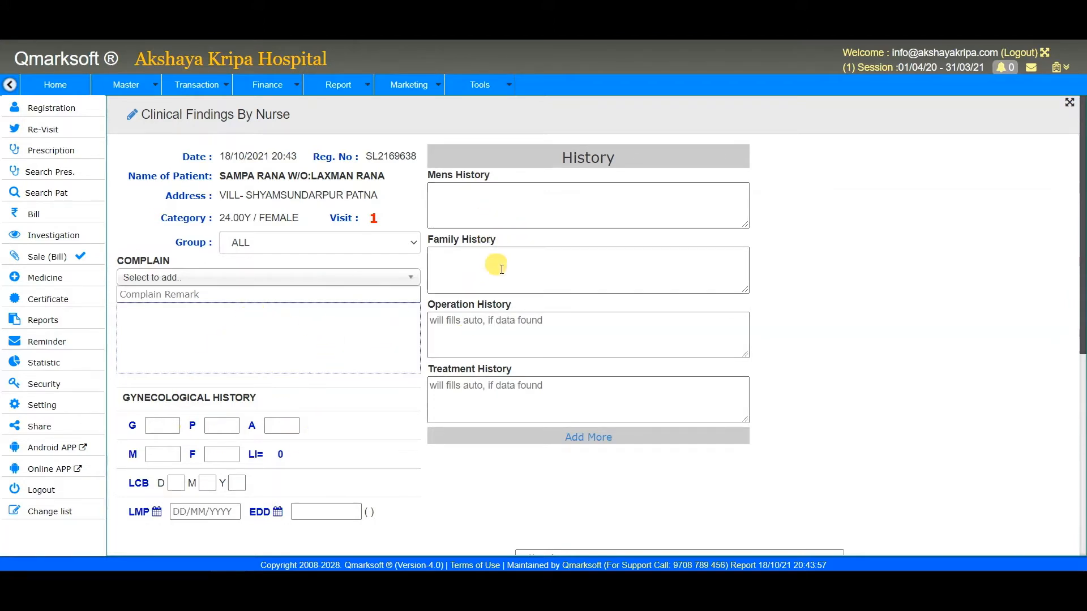
Look at the Operation History and Treatment History fields and select BLEEDING P/V as the complaint
left_click(485, 325)
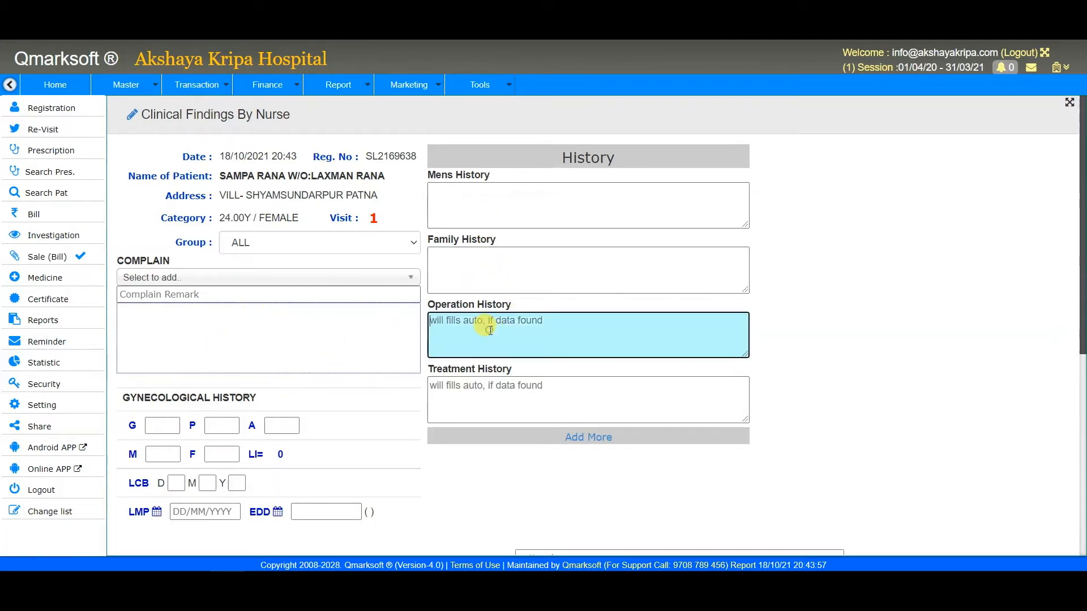
left_click(490, 397)
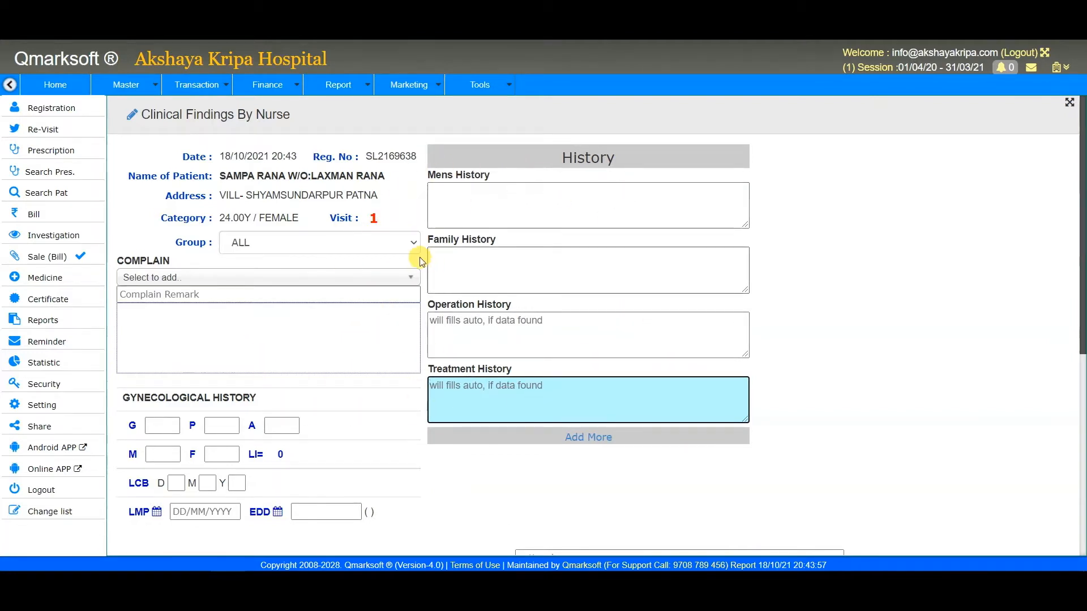
left_click(229, 282)
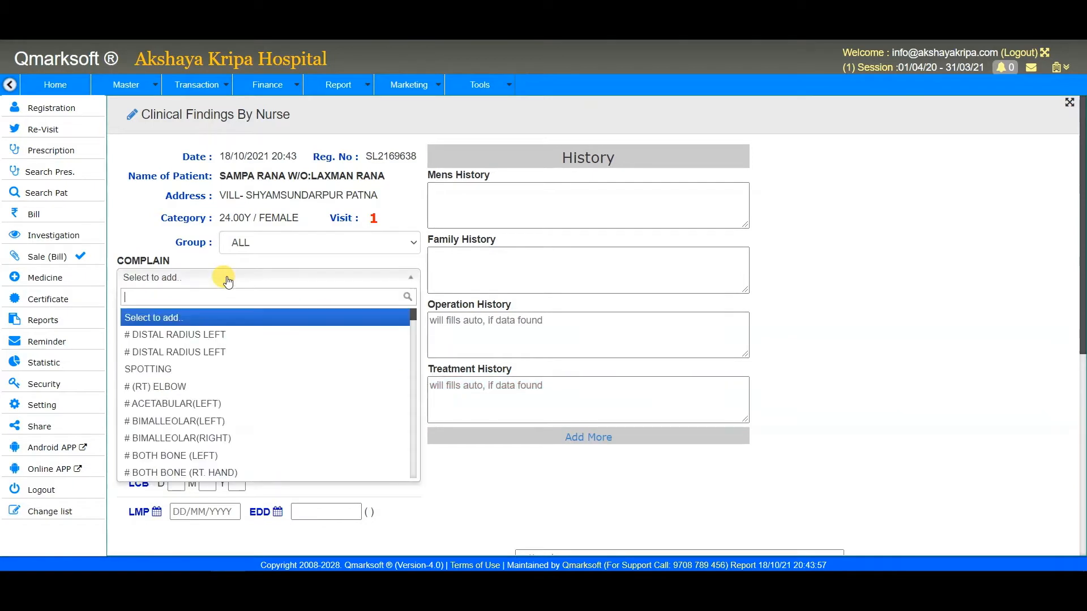
scroll(232, 322, "down", 20)
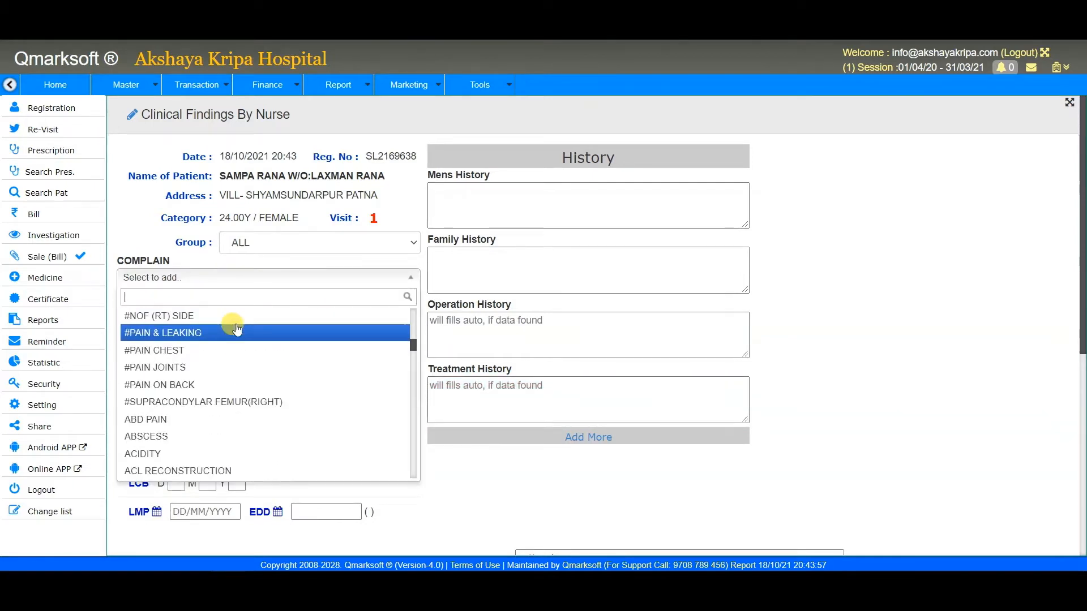
scroll(237, 329, "down", 2)
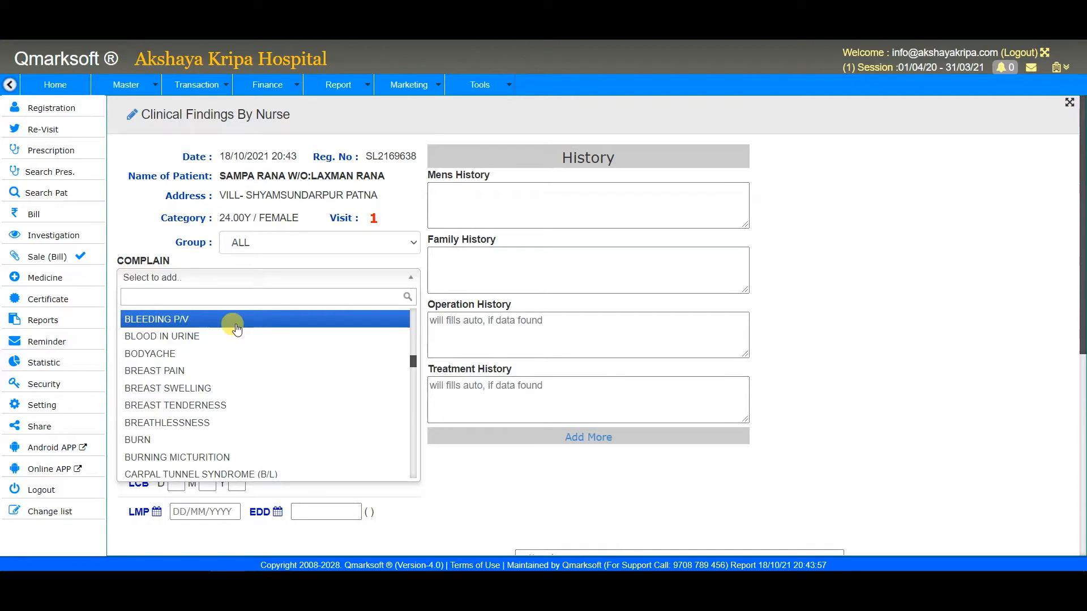
left_click(237, 330)
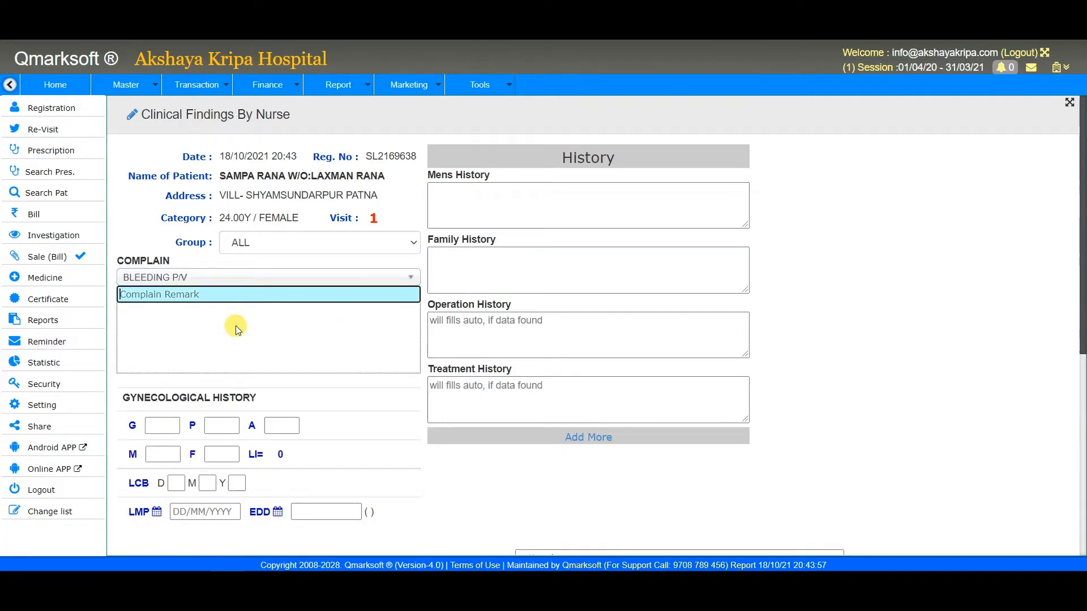
Add the complaint BREAST PAIN with the remark "from 1 days" to the nurse's clinical findings
left_click(215, 278)
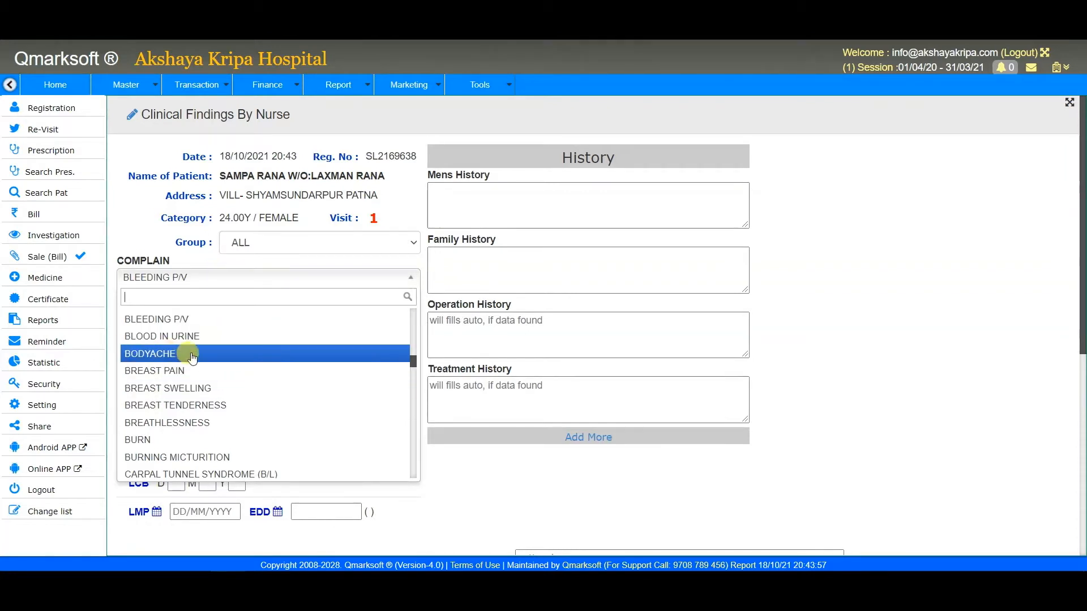
left_click(189, 371)
type("from 1 days")
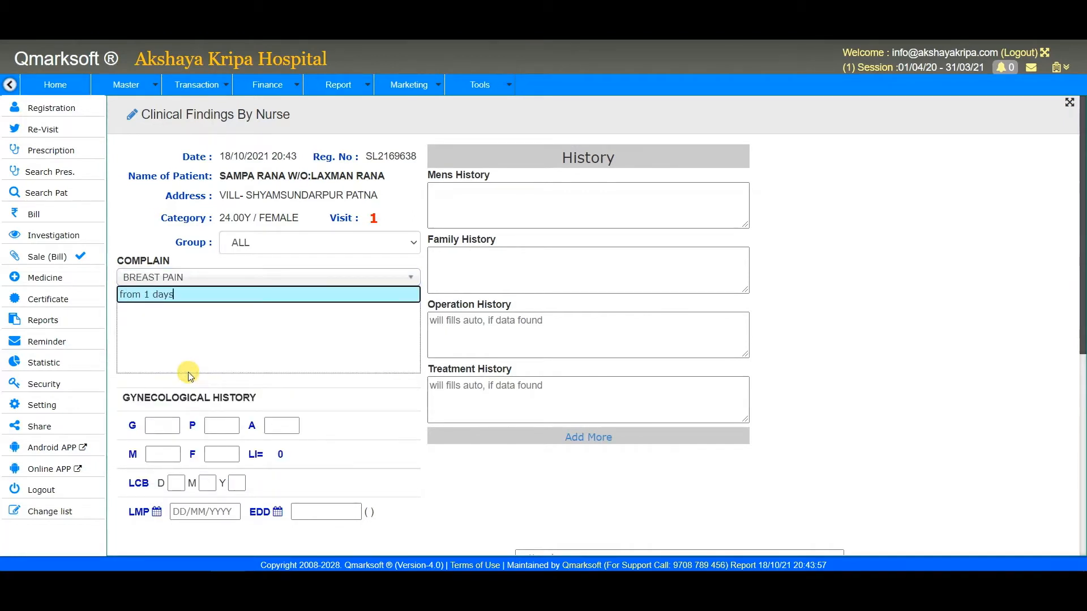
key("Return")
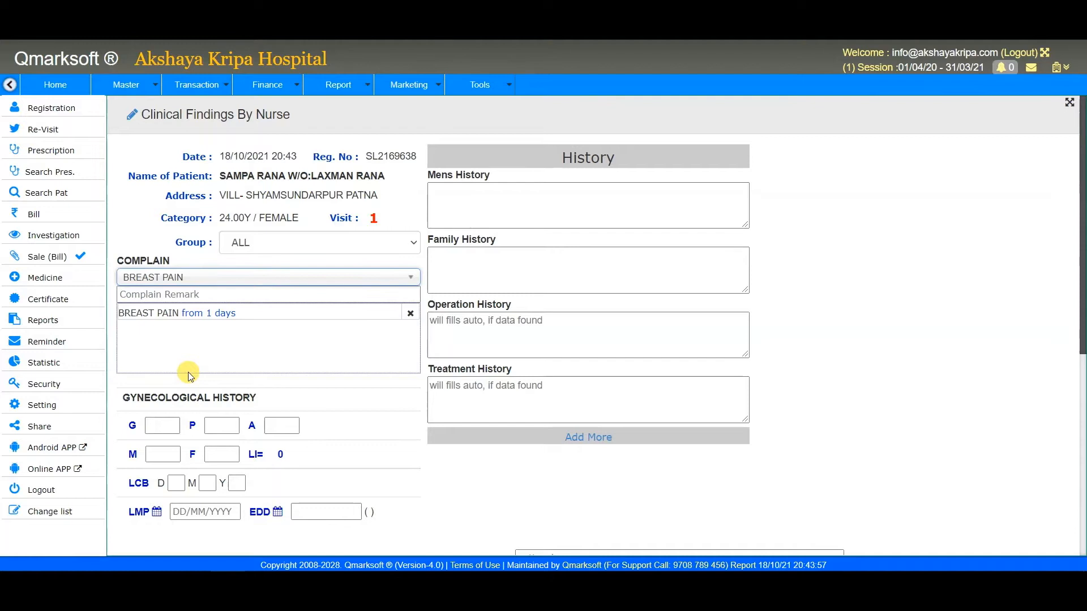
Examine the BP(S), BP(D), Weight, Height and BMI entry cells of the Clinical Findings table without filling them in
scroll(253, 396, "down", 5)
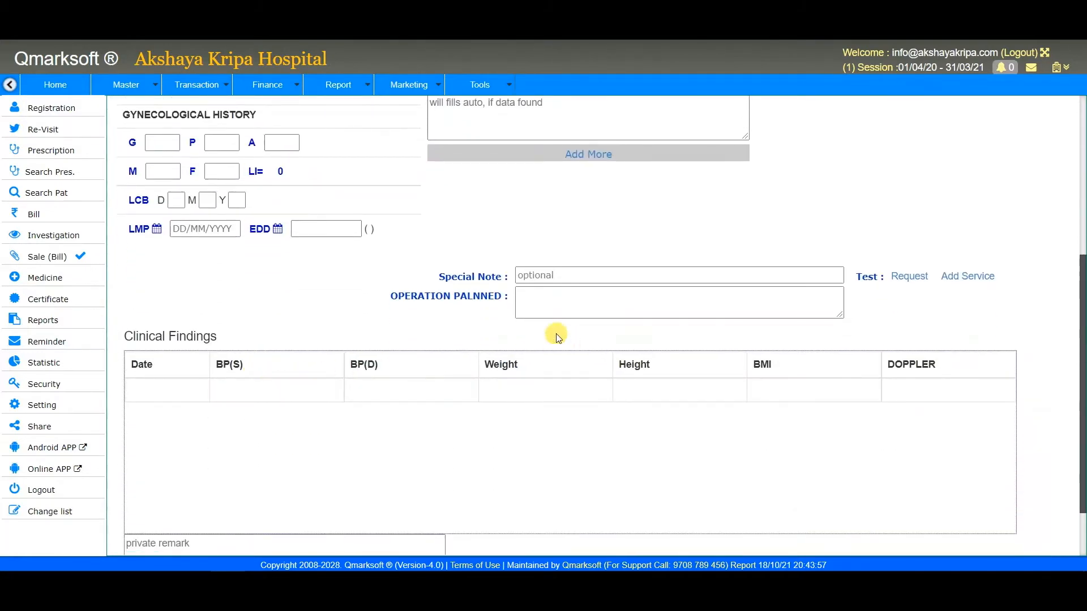
left_click(260, 389)
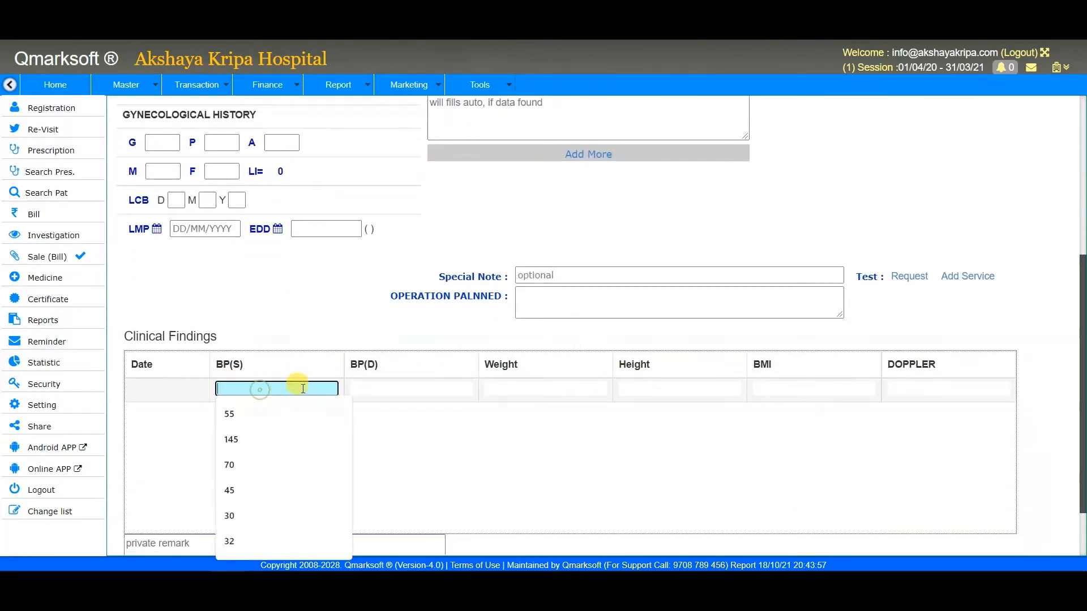
left_click(370, 388)
left_click(514, 389)
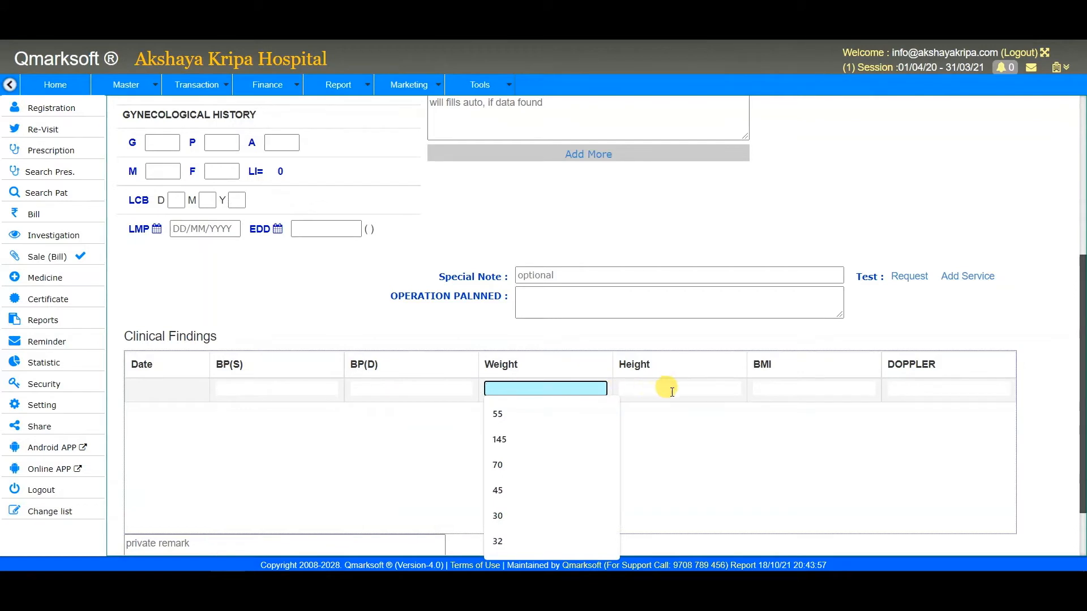
left_click(672, 391)
left_click(844, 390)
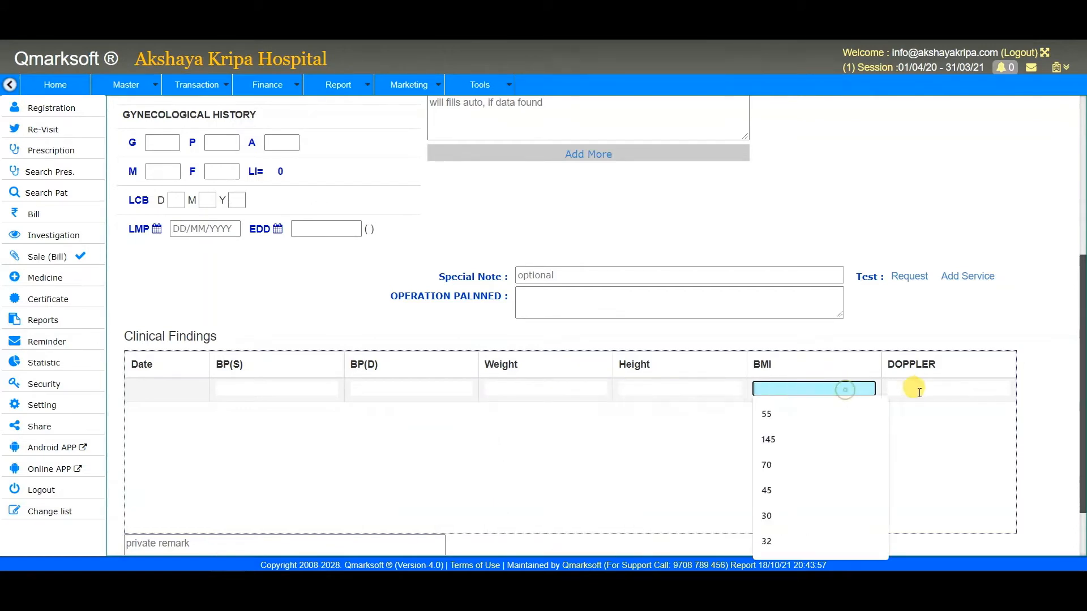
left_click(953, 450)
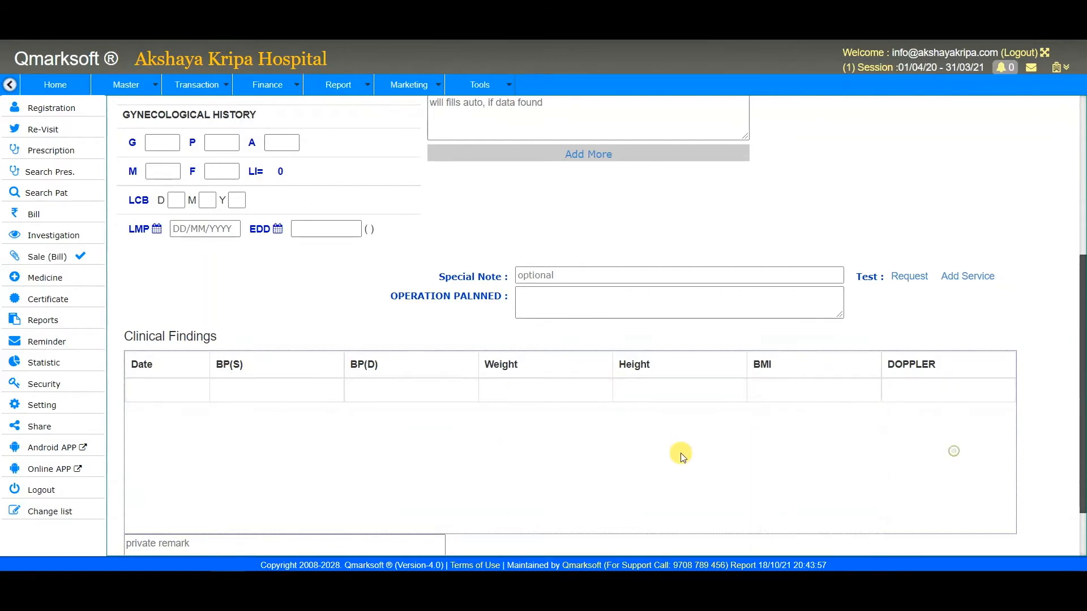
Look at the private remark field and request a printout of the nurse's clinical findings
scroll(623, 439, "down", 3)
left_click(283, 468)
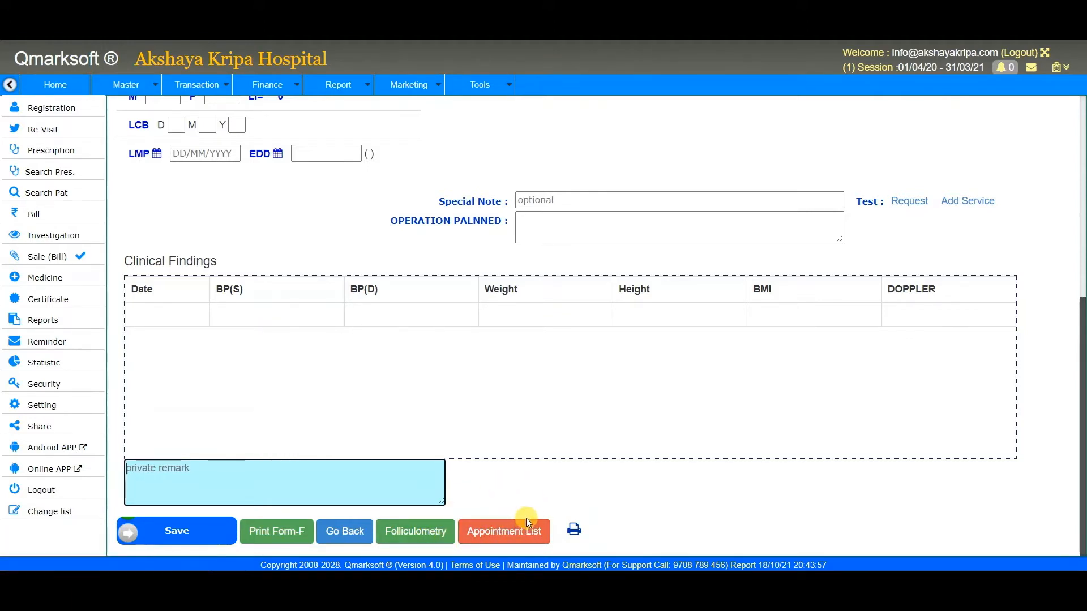
left_click(574, 532)
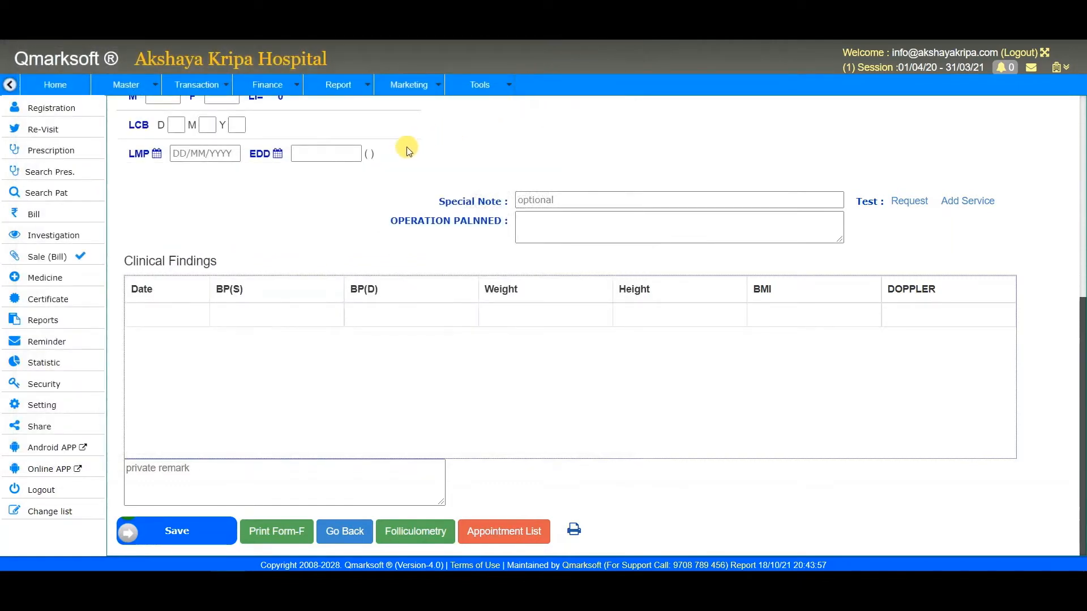
Open the criteria form for the prescription list
left_click(193, 85)
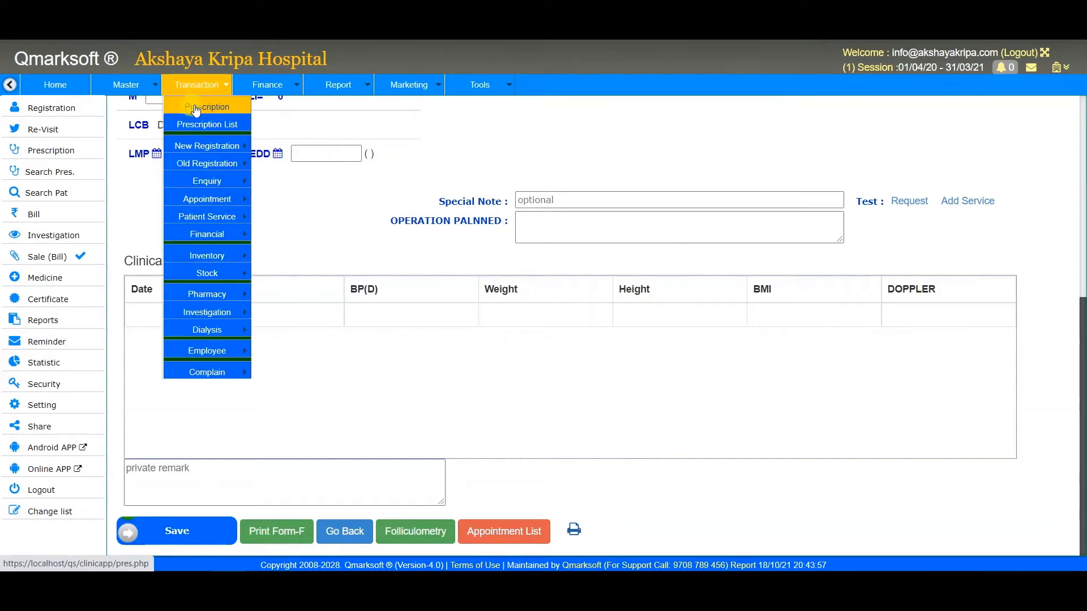
left_click(200, 127)
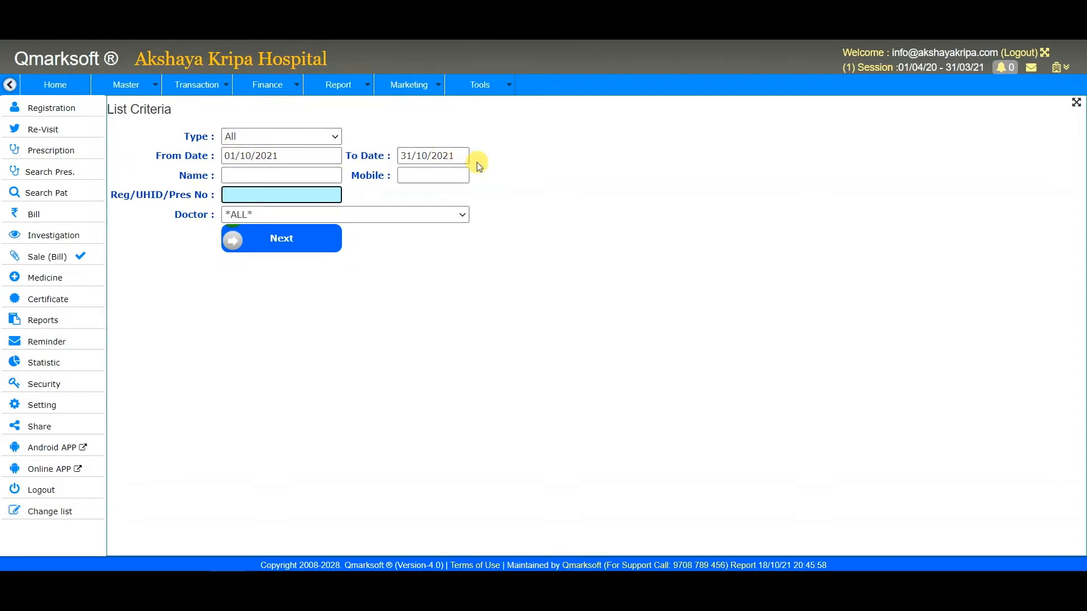
List the visits of type Outdoor, leaving the name, mobile and doctor criteria unrestricted
left_click(262, 175)
left_click(407, 175)
left_click(659, 196)
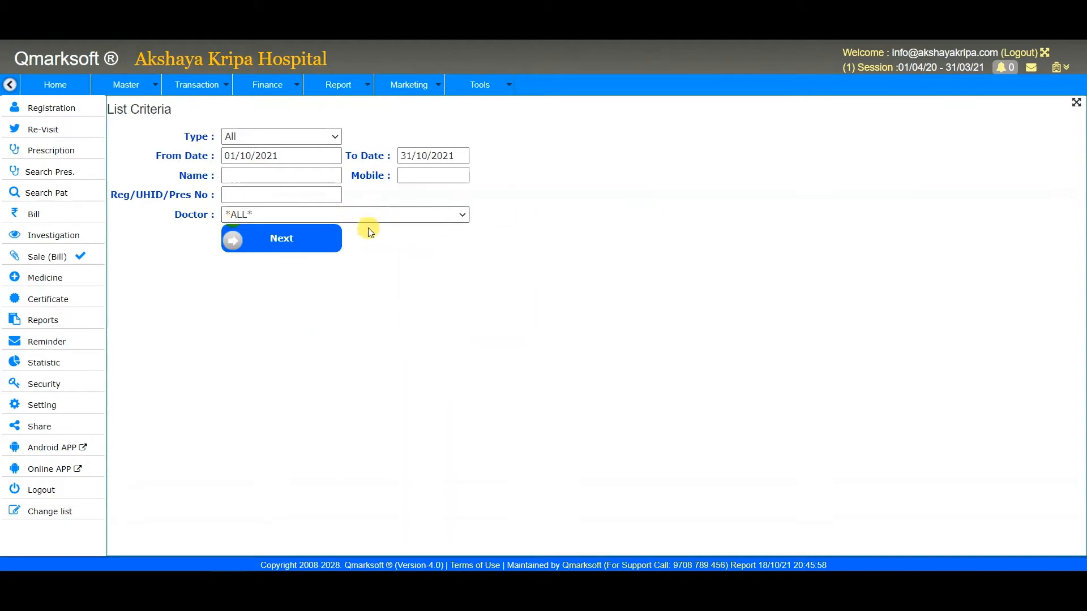
left_click(359, 216)
left_click(359, 216)
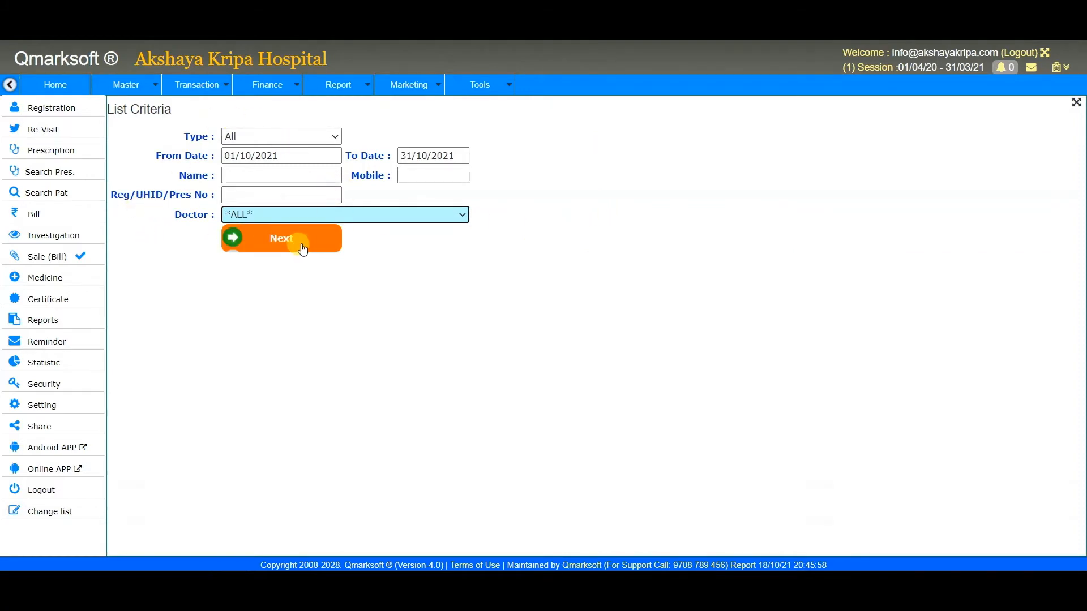
left_click(277, 136)
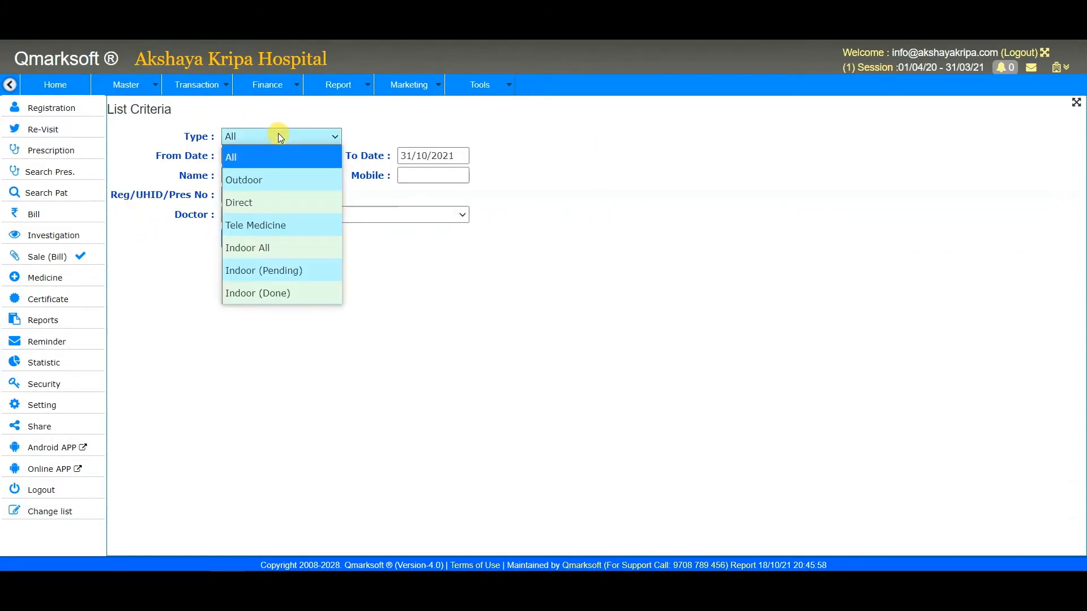
left_click(270, 173)
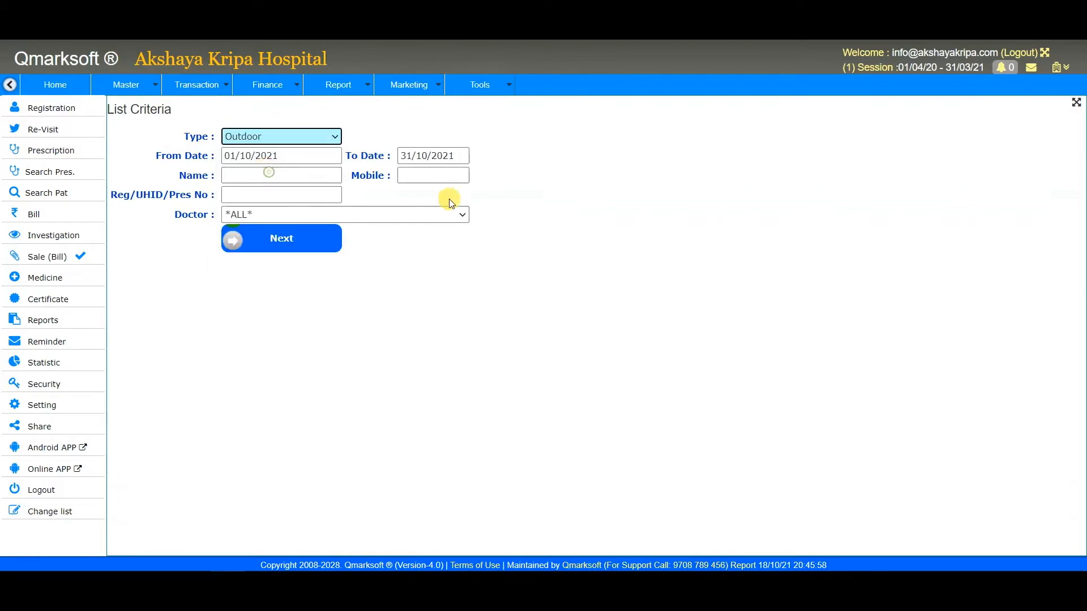
left_click(304, 240)
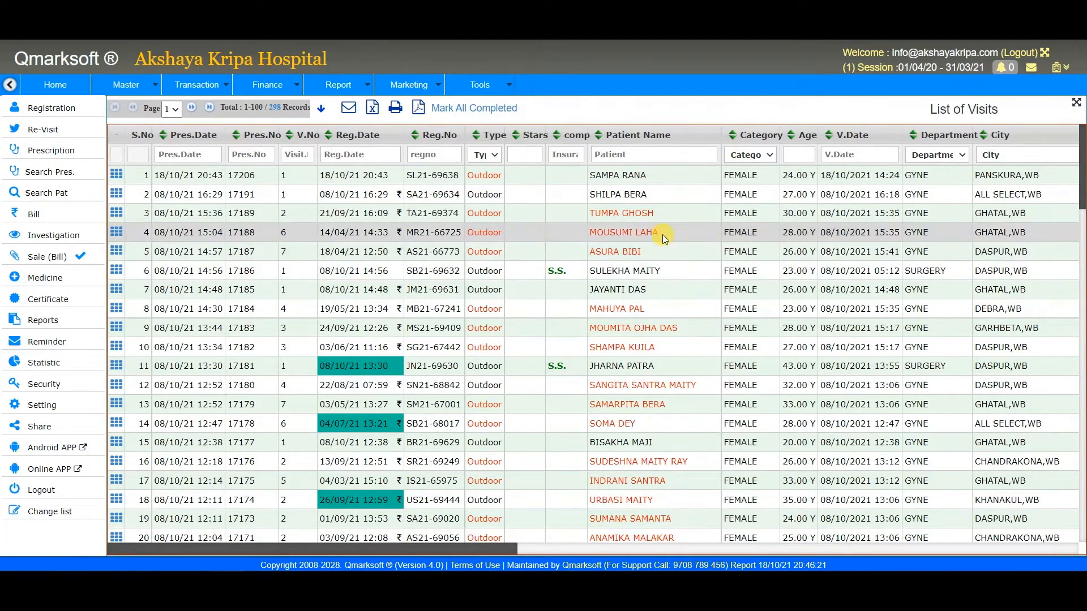
Examine the listed visits, comparing registration date highlights, type colours, red patient names and the check marks beside them
left_click(654, 252)
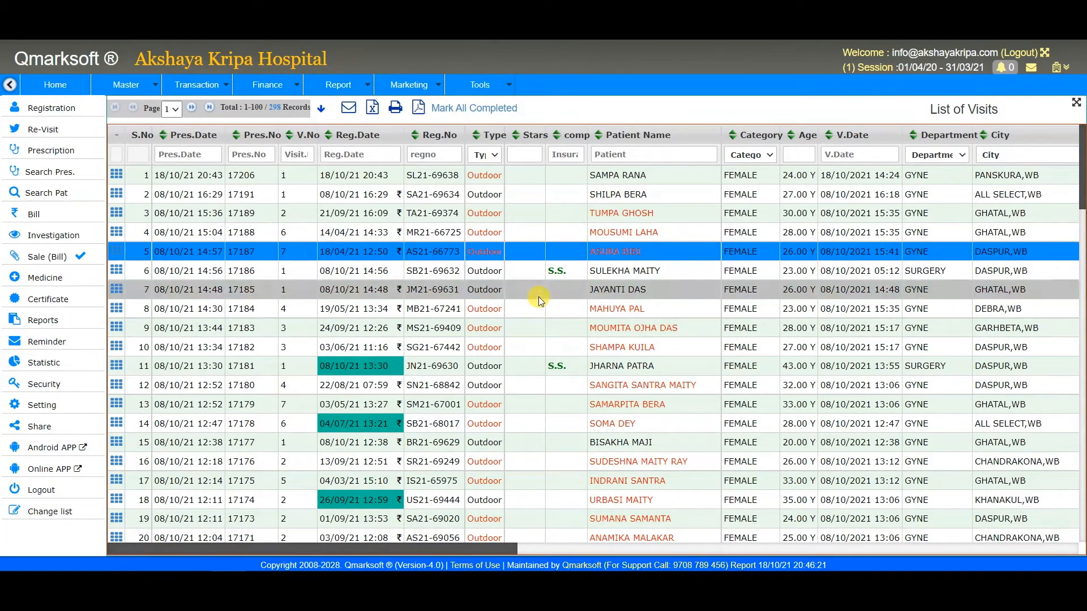
left_click(475, 329)
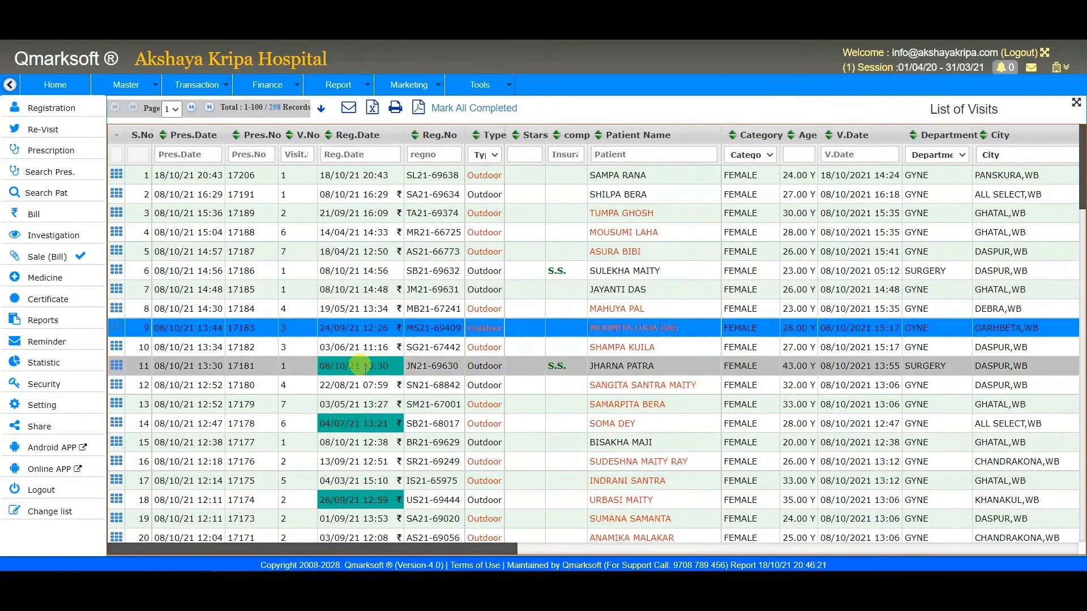
scroll(695, 328, "down", 4)
scroll(685, 315, "down", 10)
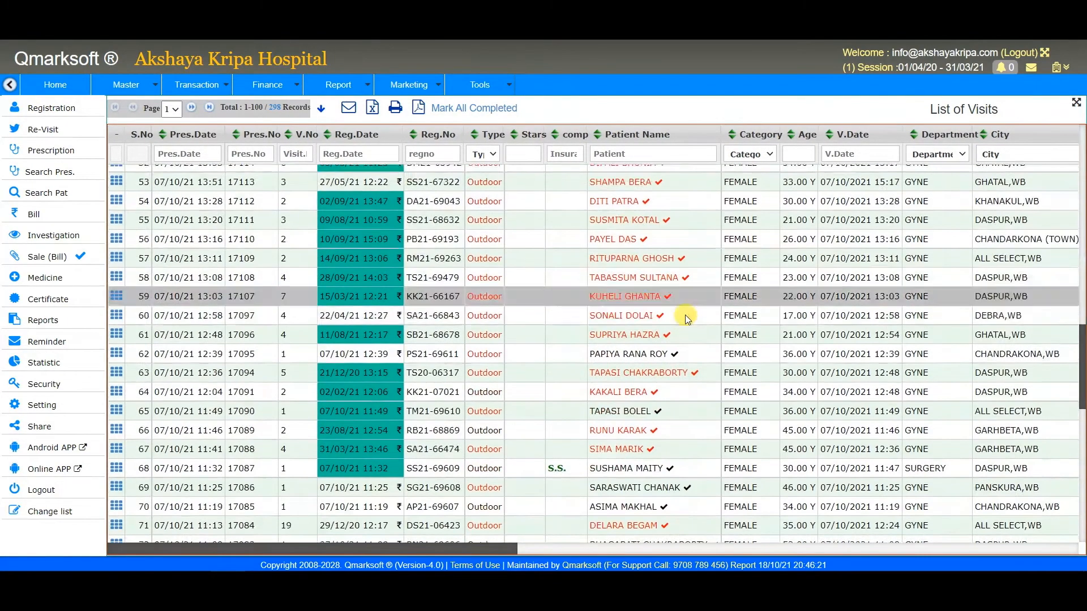
scroll(680, 311, "up", 7)
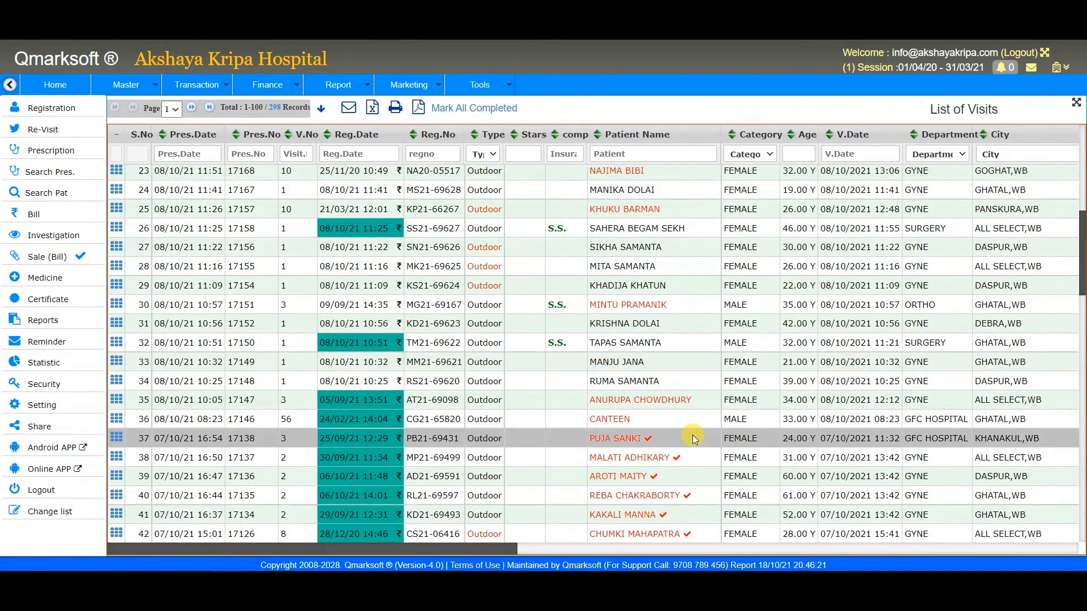
left_click(695, 479)
left_click(695, 439)
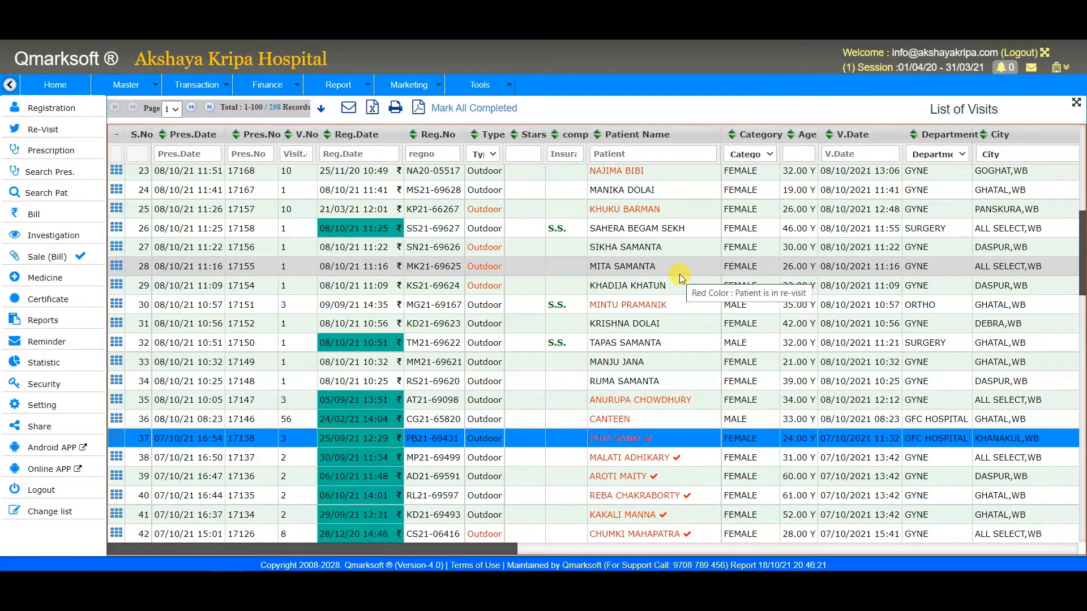
left_click(652, 178)
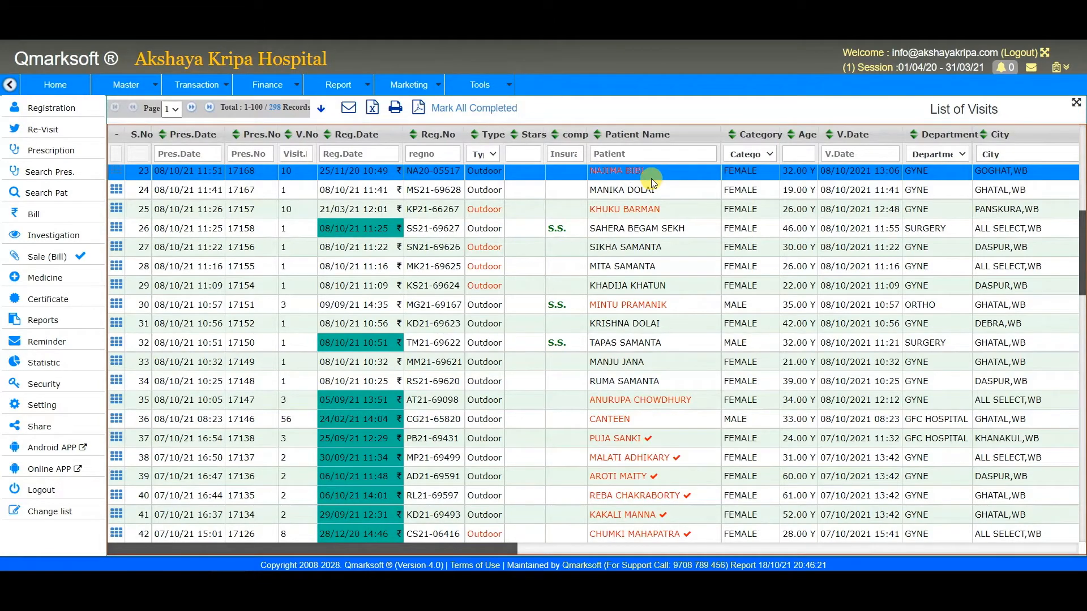
left_click(674, 439)
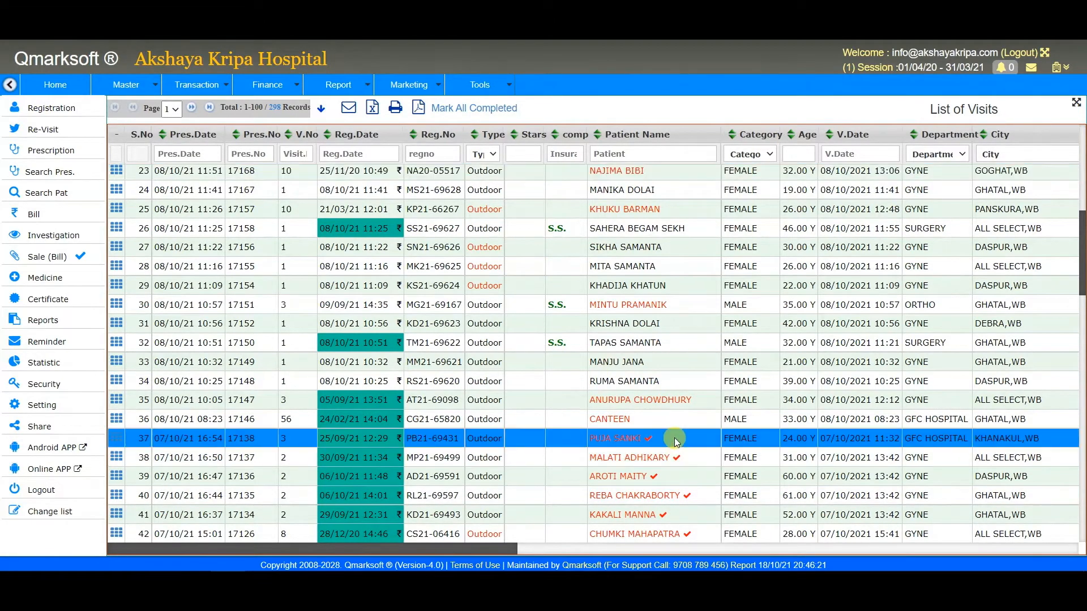
Read the visit list's legend for the paid, old, appointment and re-visit patient markings and compare it with the rows
scroll(672, 430, "down", 20)
scroll(670, 427, "down", 3)
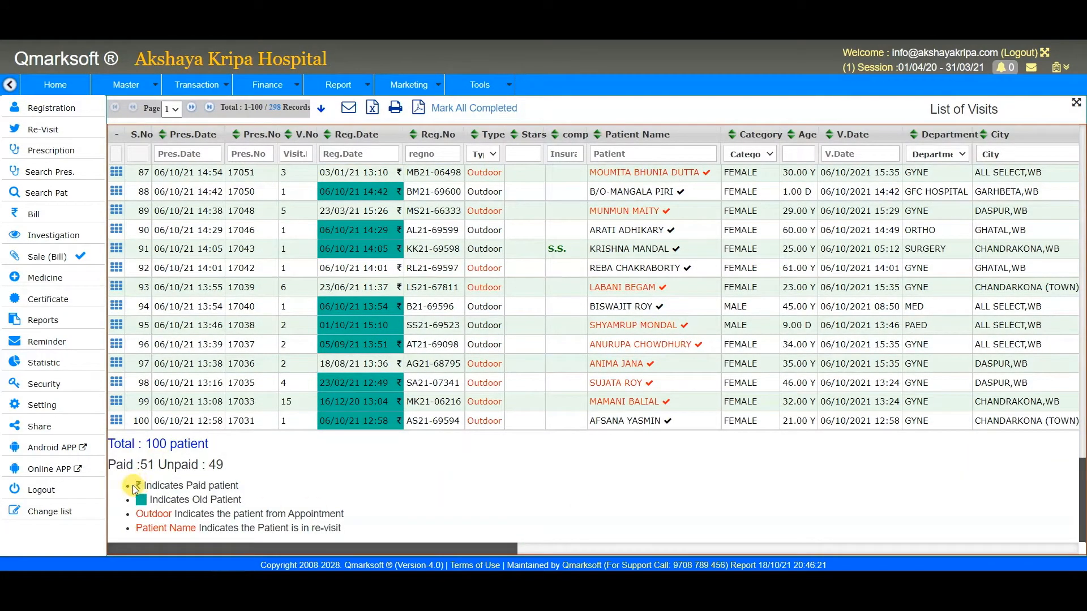
left_click_drag(146, 483, 238, 487)
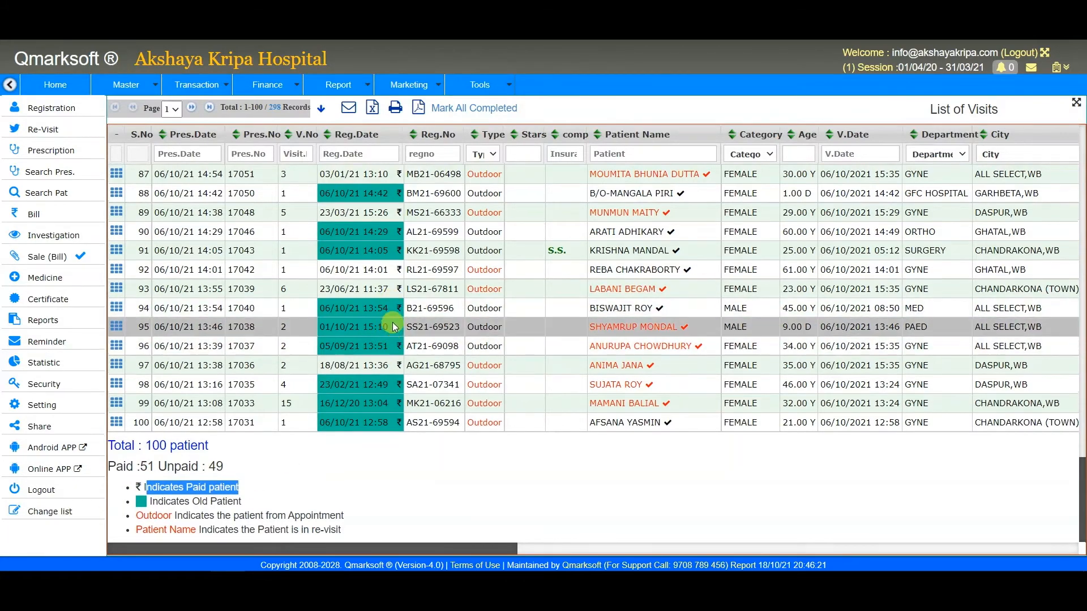
scroll(395, 327, "up", 10)
scroll(392, 327, "up", 10)
scroll(392, 329, "up", 9)
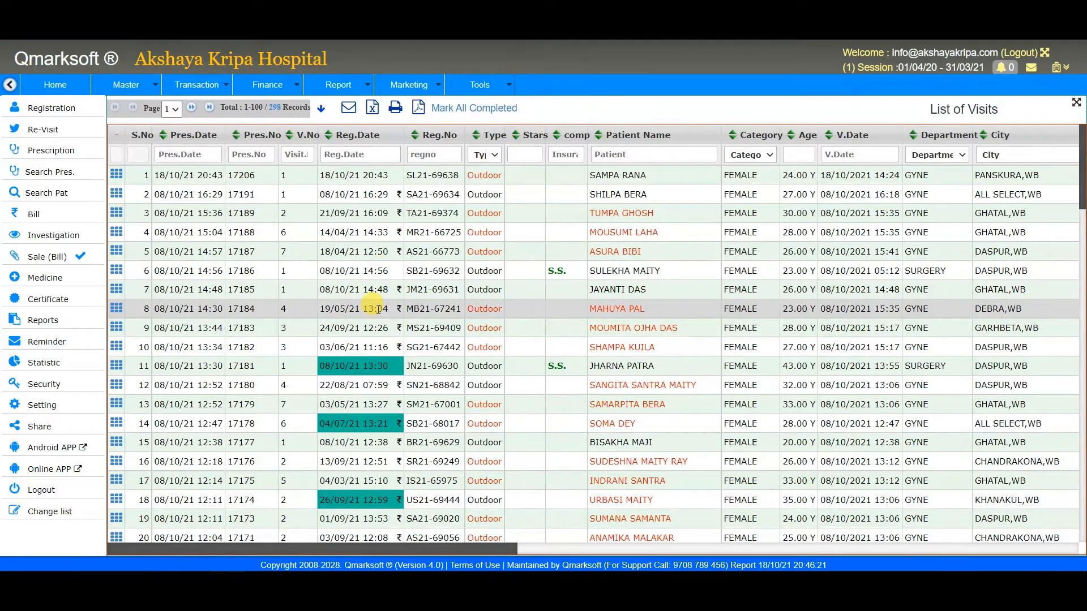
scroll(378, 308, "down", 20)
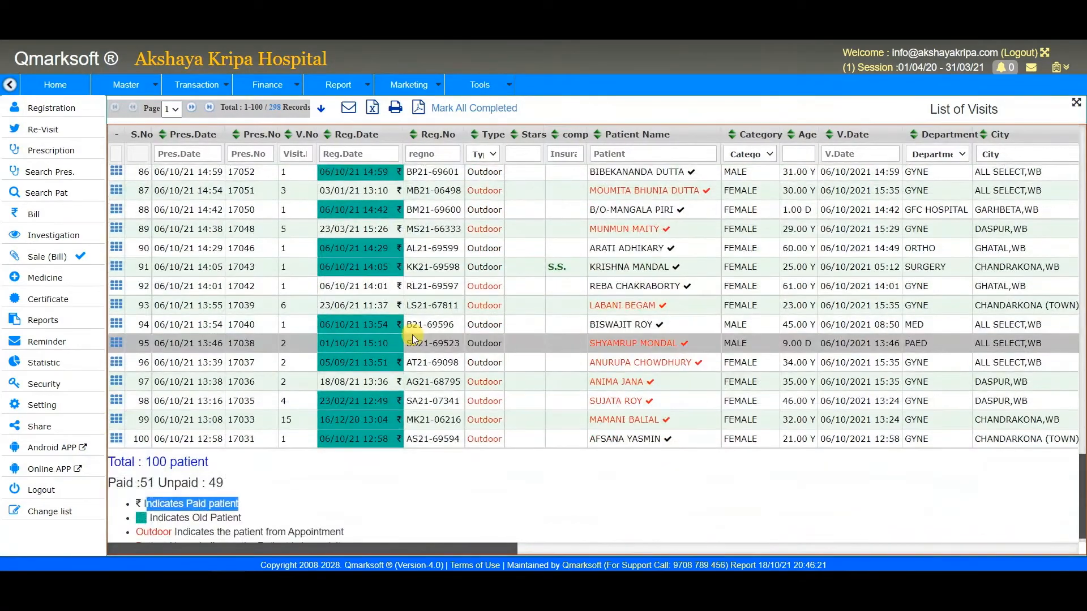
scroll(413, 339, "down", 1)
left_click_drag(145, 502, 239, 500)
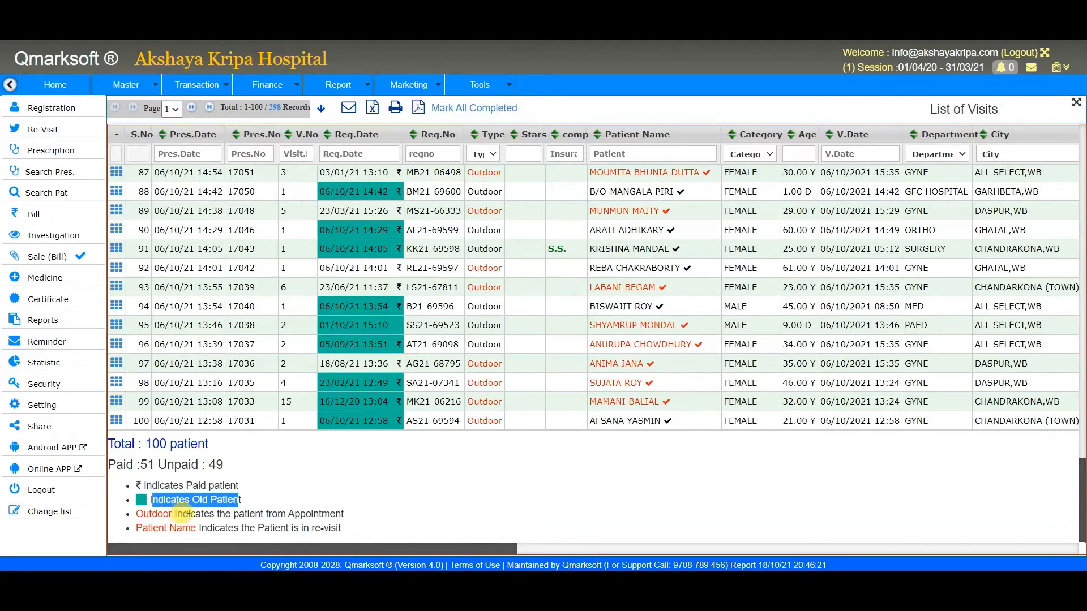
left_click_drag(341, 513, 188, 515)
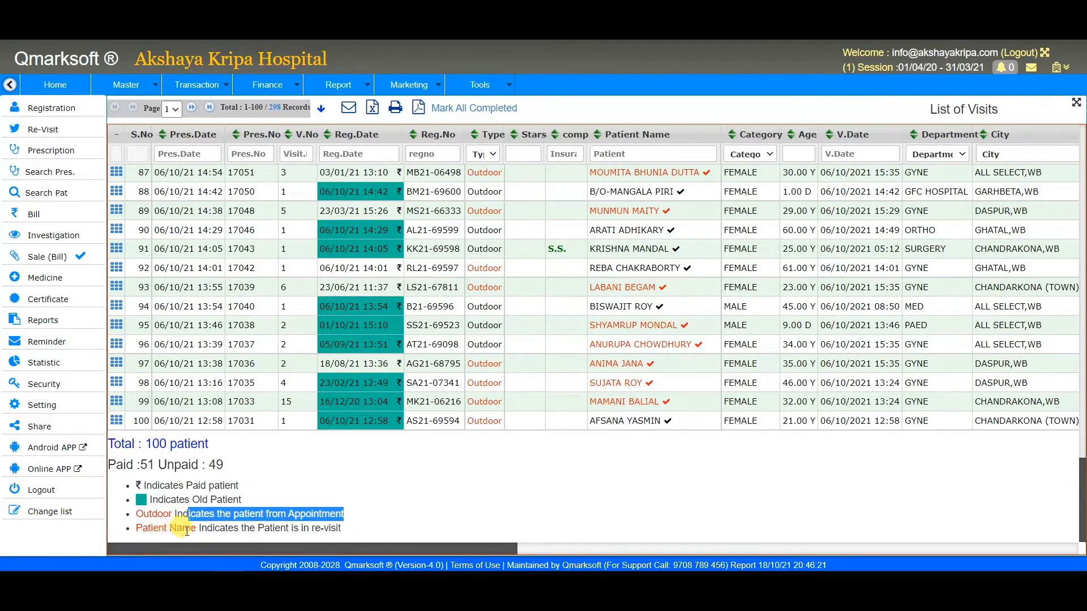
left_click_drag(201, 531, 344, 533)
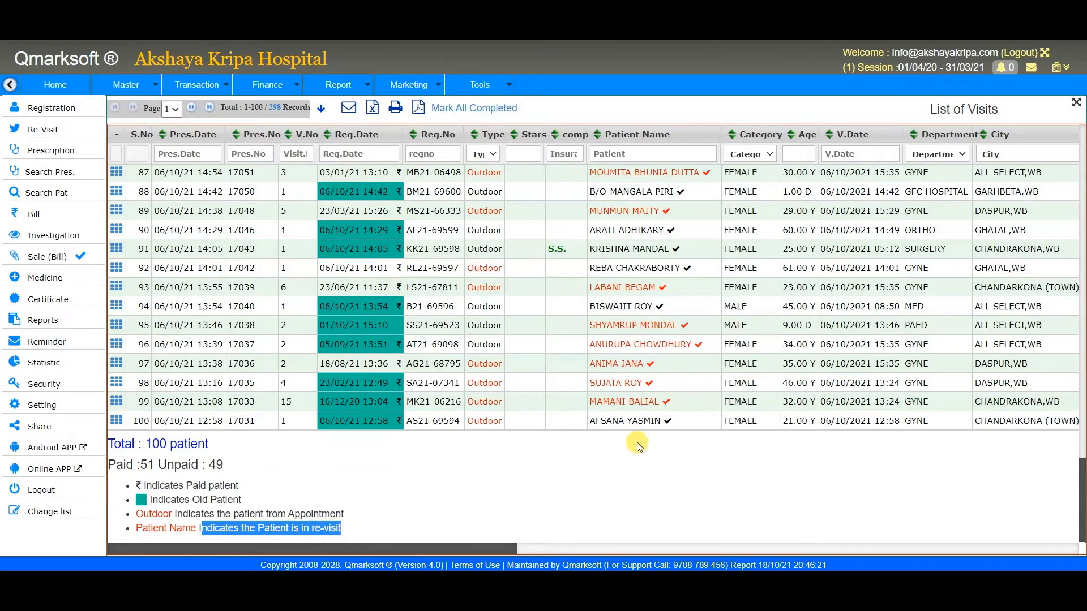
Show the PRE-ANESTHESIA CHECK UP document from the OPD FORM category for the visit in row 17
scroll(677, 334, "up", 20)
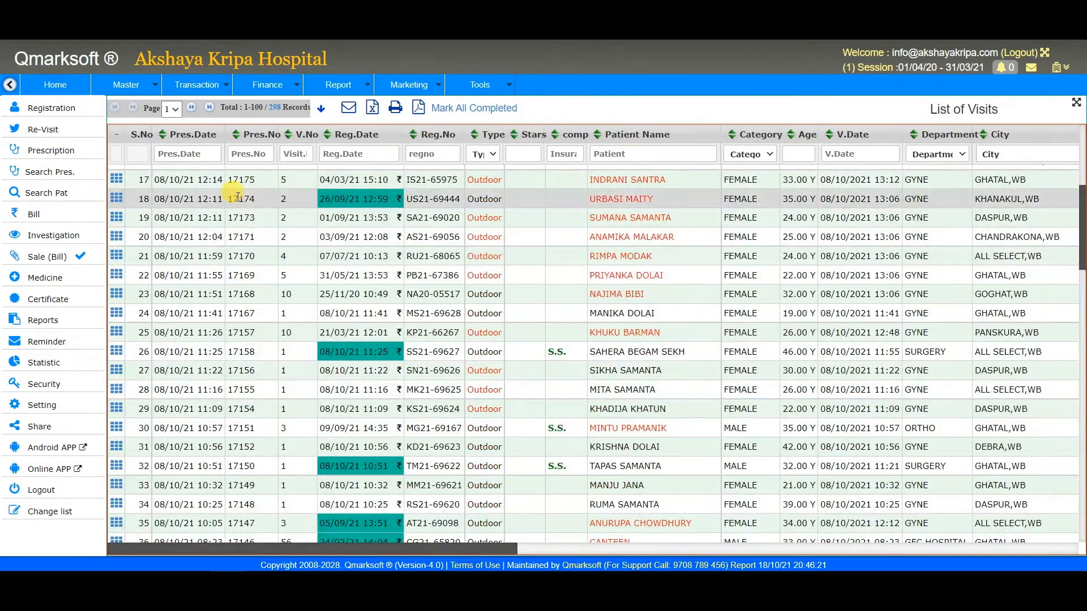
left_click(116, 180)
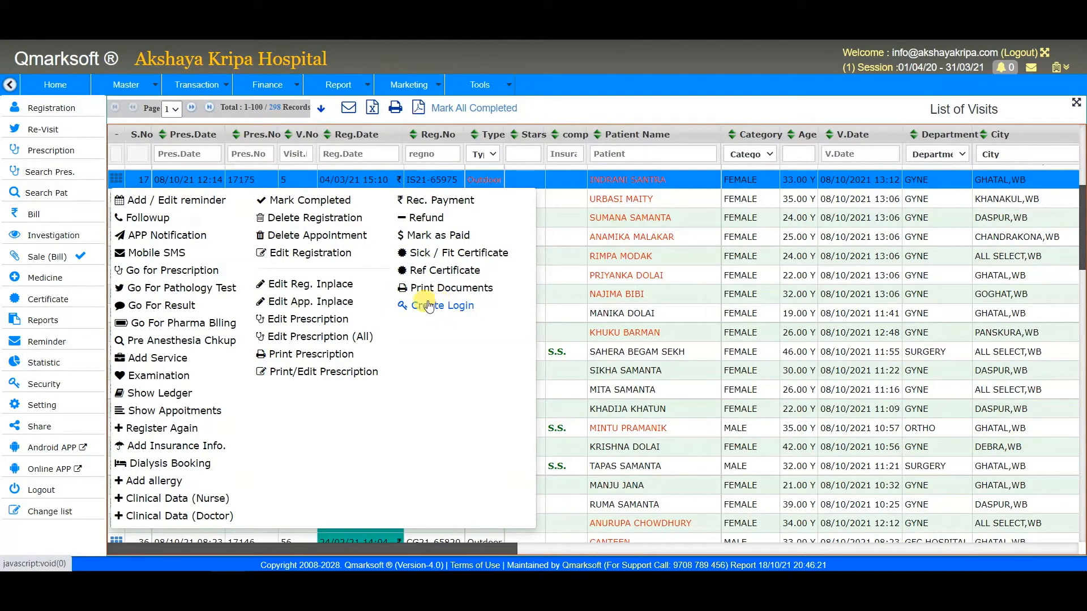
left_click(443, 288)
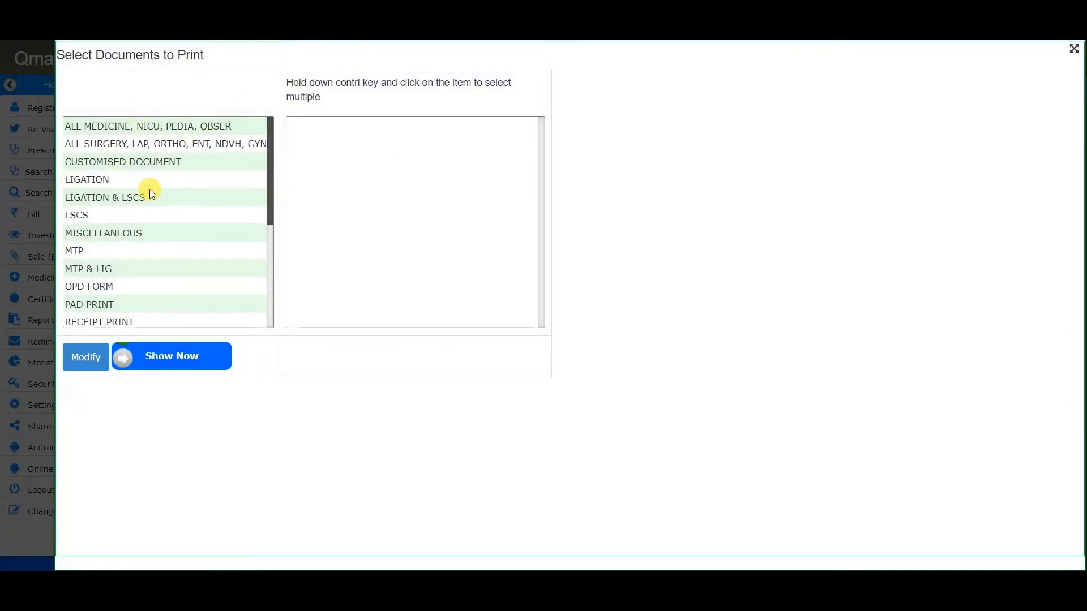
scroll(166, 216, "down", 5)
scroll(172, 231, "up", 3)
left_click(129, 229)
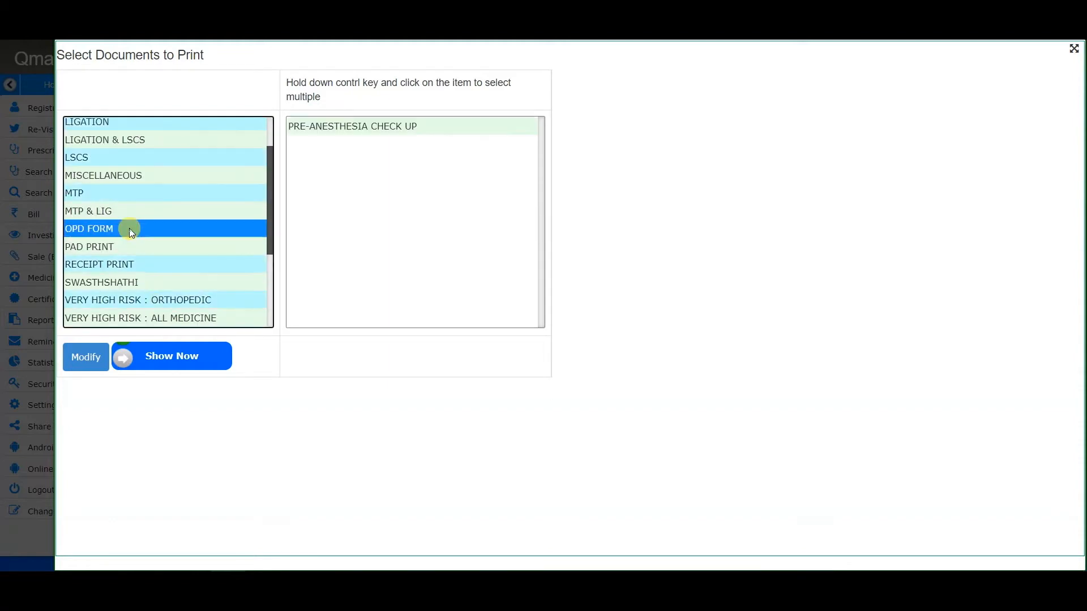
left_click(394, 127)
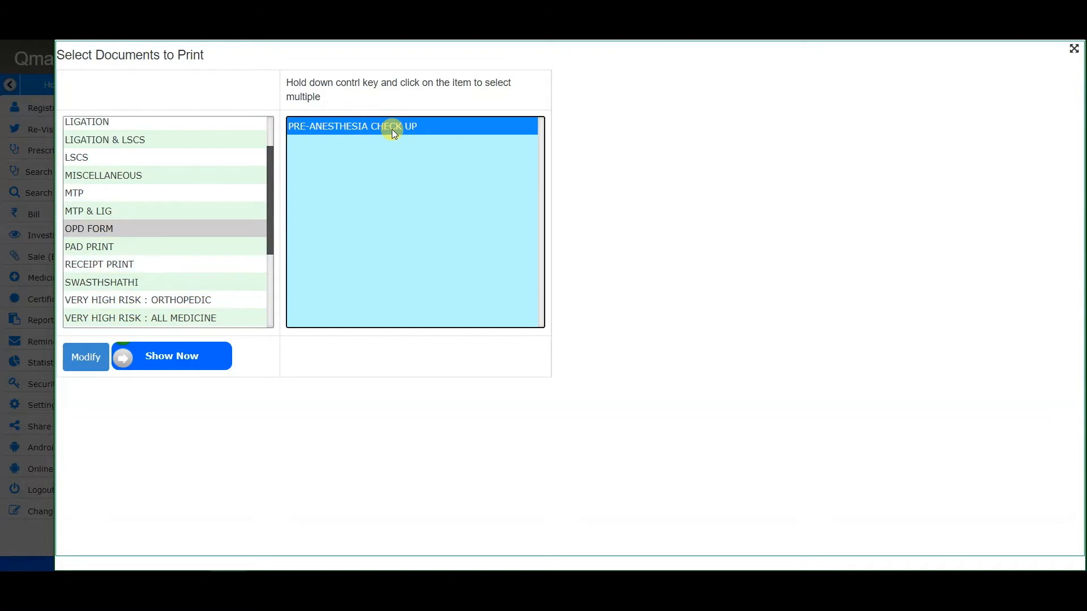
left_click(189, 363)
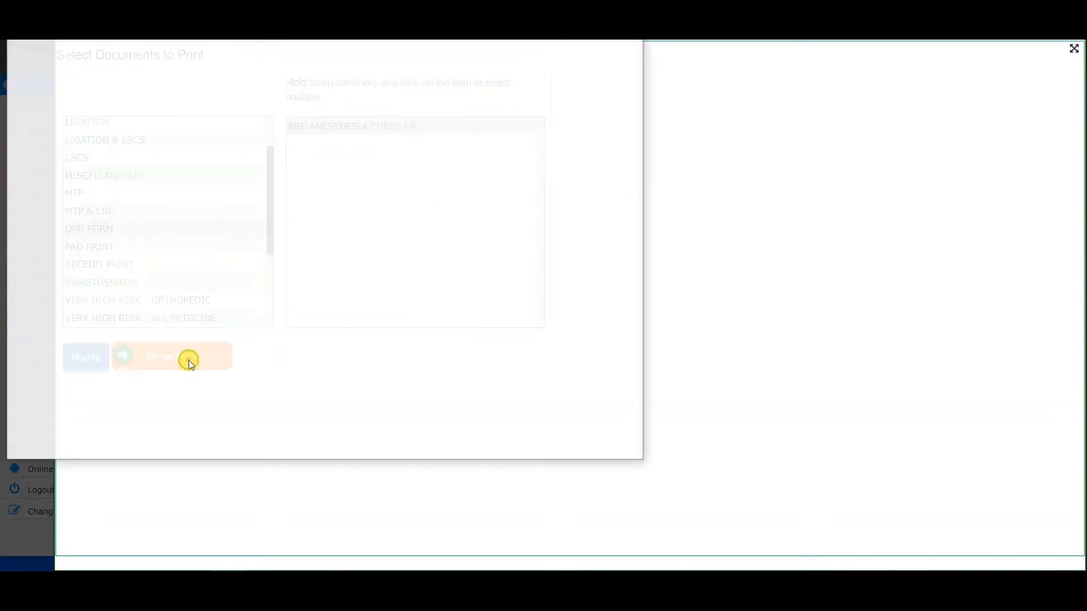
Review the pre-anesthesia check-up record from patient details to anesthetist remarks and close its window
scroll(428, 199, "down", 6)
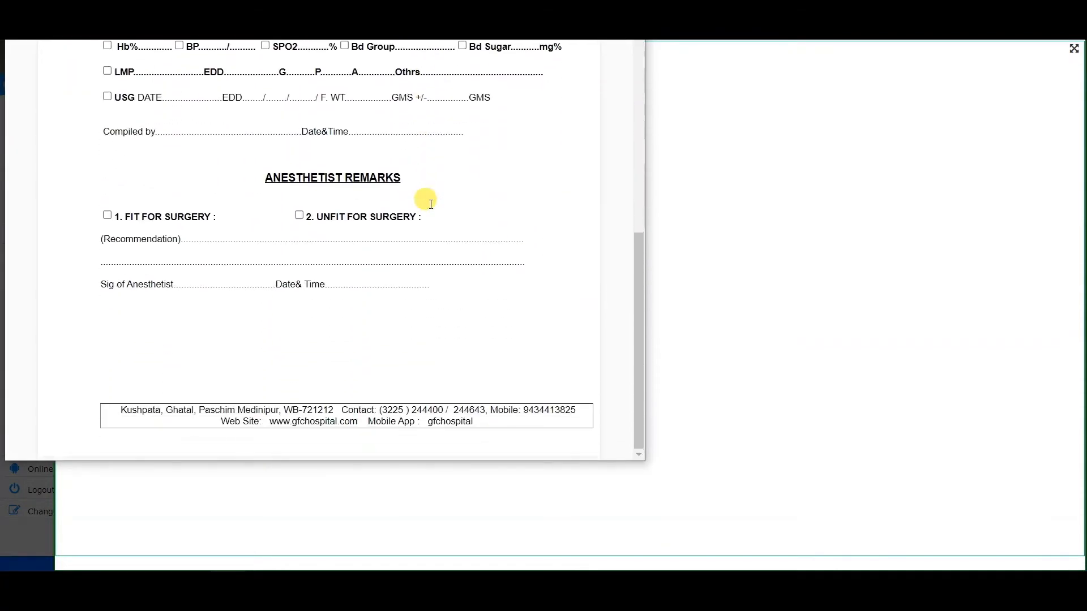
scroll(429, 205, "up", 3)
scroll(429, 205, "up", 3)
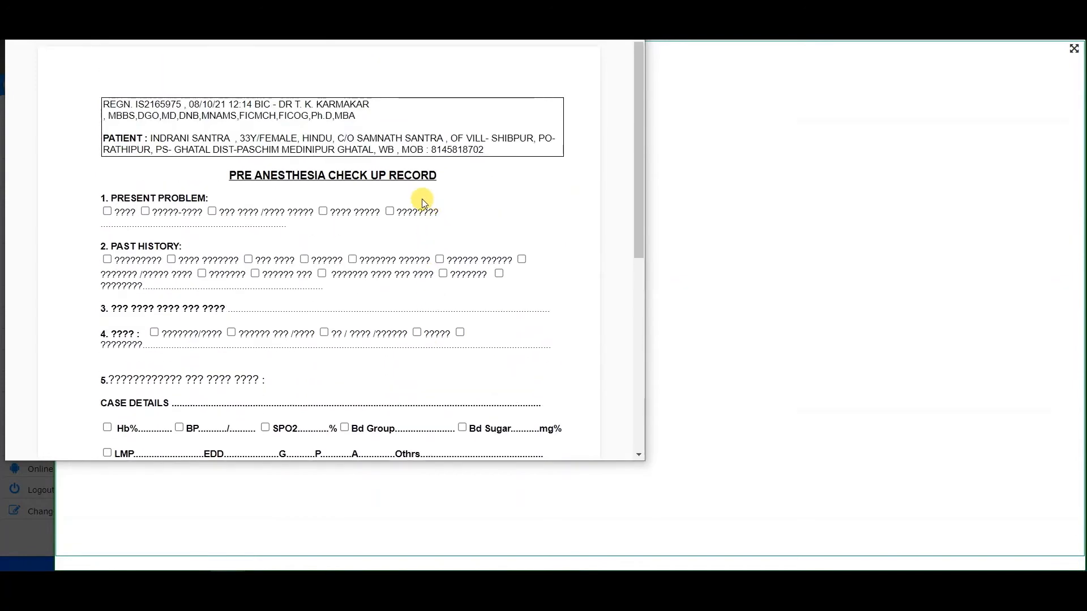
scroll(423, 199, "down", 2)
scroll(423, 201, "down", 5)
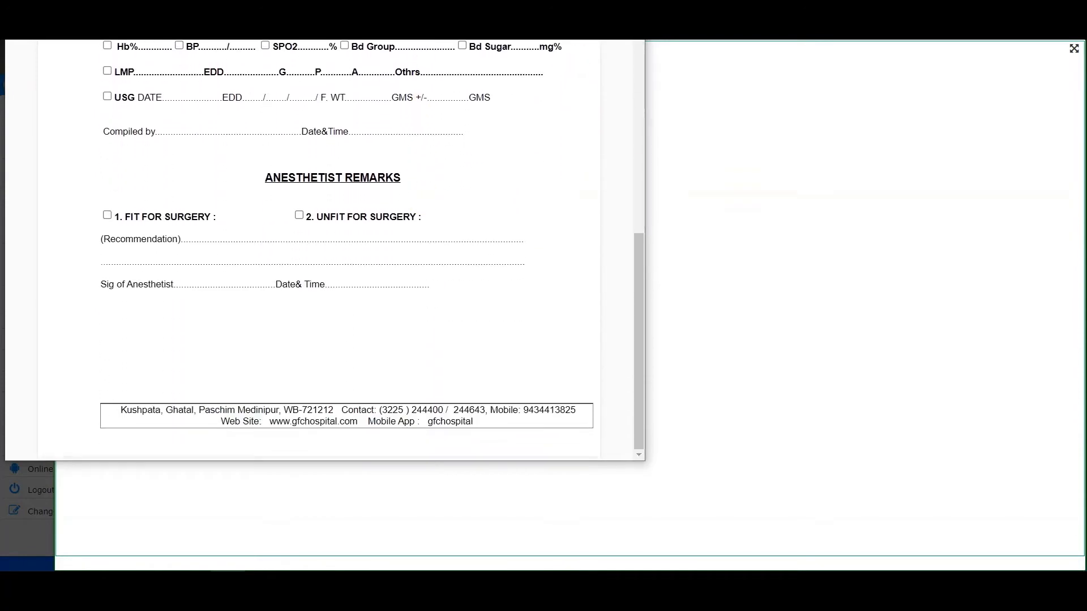
left_click(632, 9)
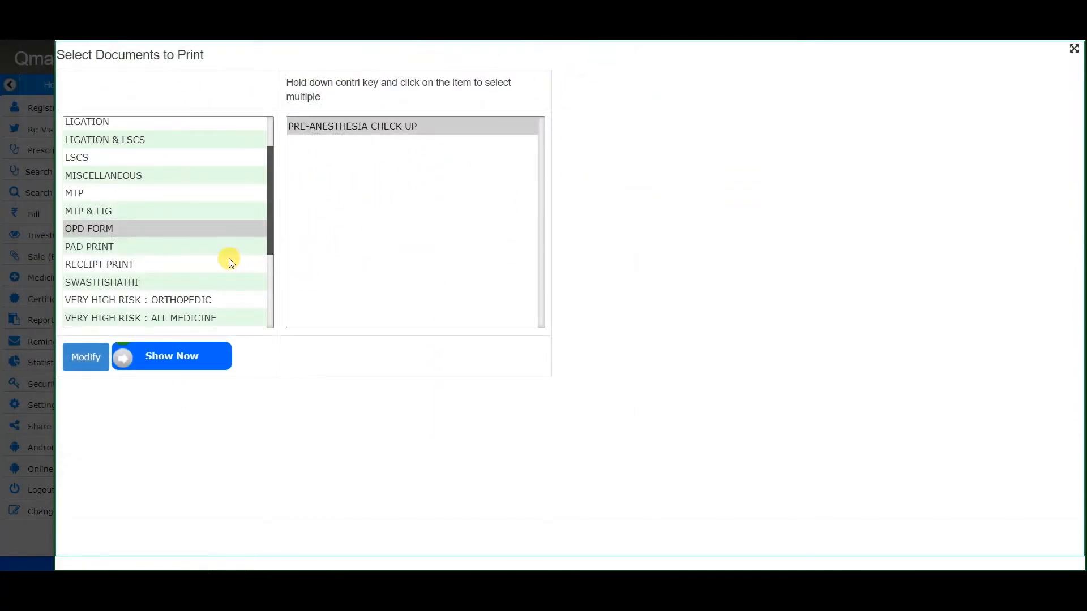
Browse the printable documents under RECEIPT PRINT and several VERY HIGH RISK categories, including ICCU, DIALYSIS and ORTHOPEDIC
scroll(231, 262, "down", 2)
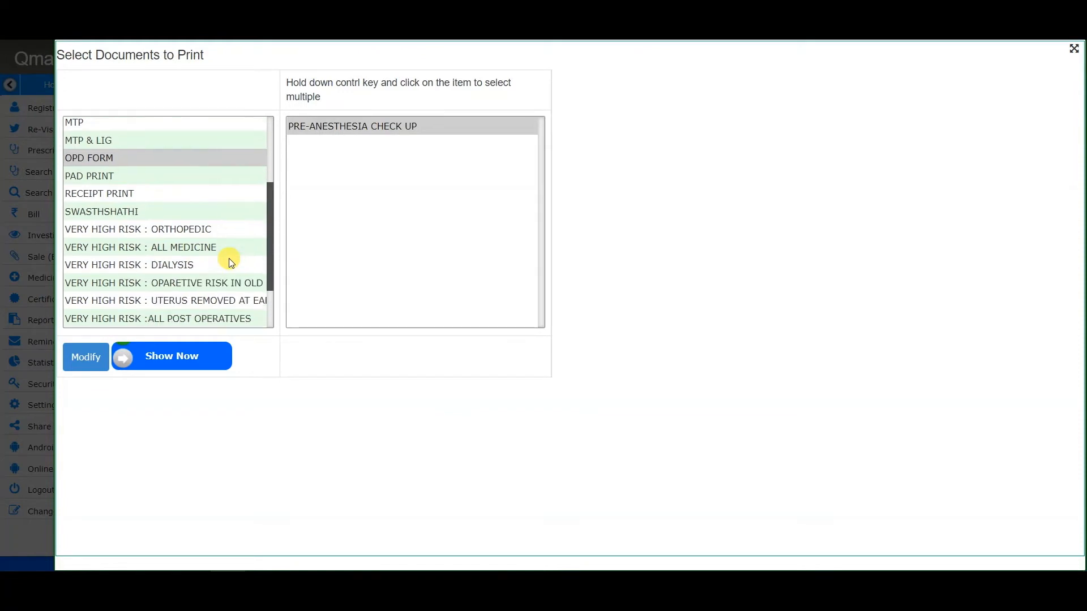
left_click(140, 195)
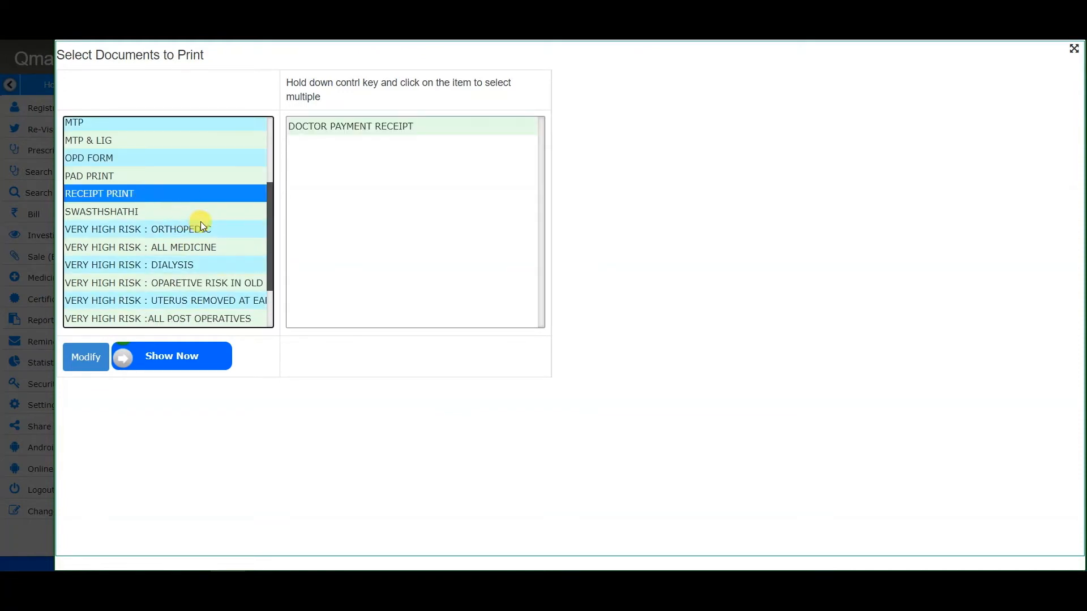
scroll(201, 222, "down", 2)
left_click(139, 216)
left_click(151, 268)
left_click(167, 194)
left_click(171, 161)
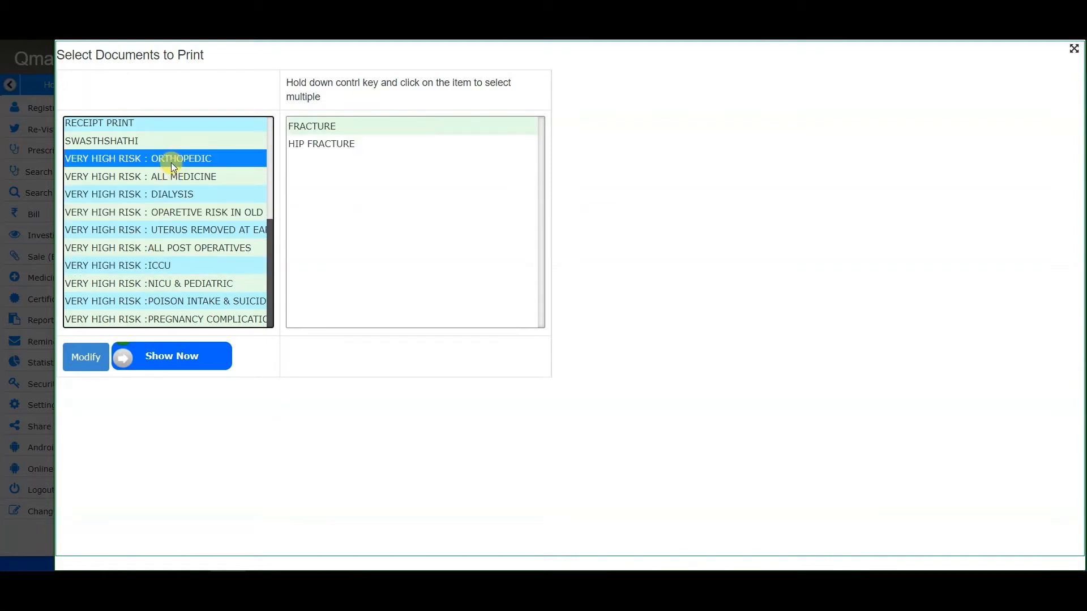
Close the document selection and go back from the visit list to the previous page
key("Escape")
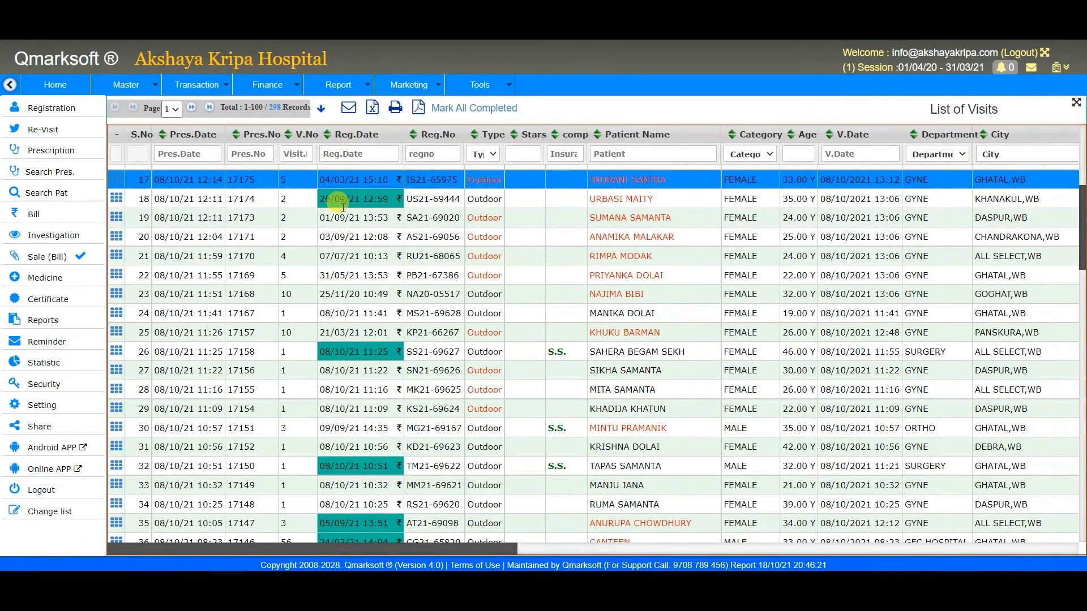
right_click(574, 113)
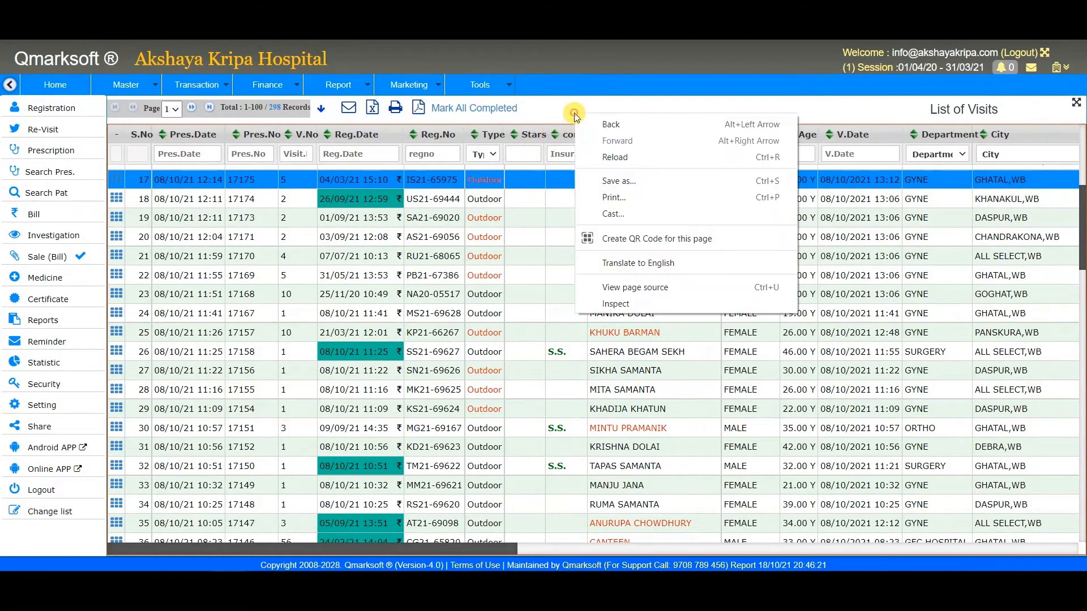
left_click(607, 124)
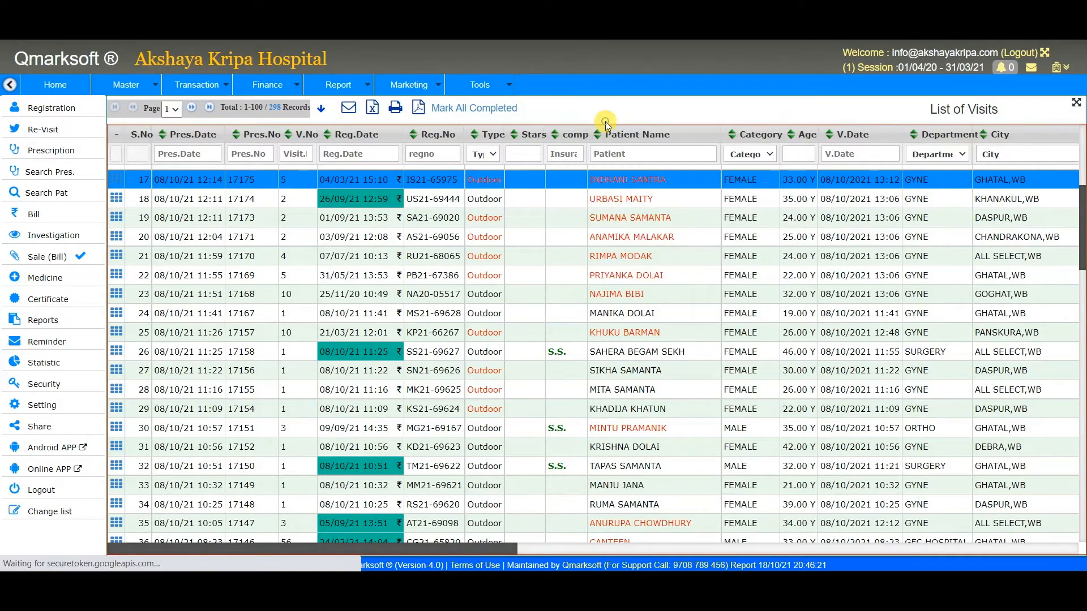
List all visits of type Indoor All and look through the resulting indoor visit list
left_click(284, 138)
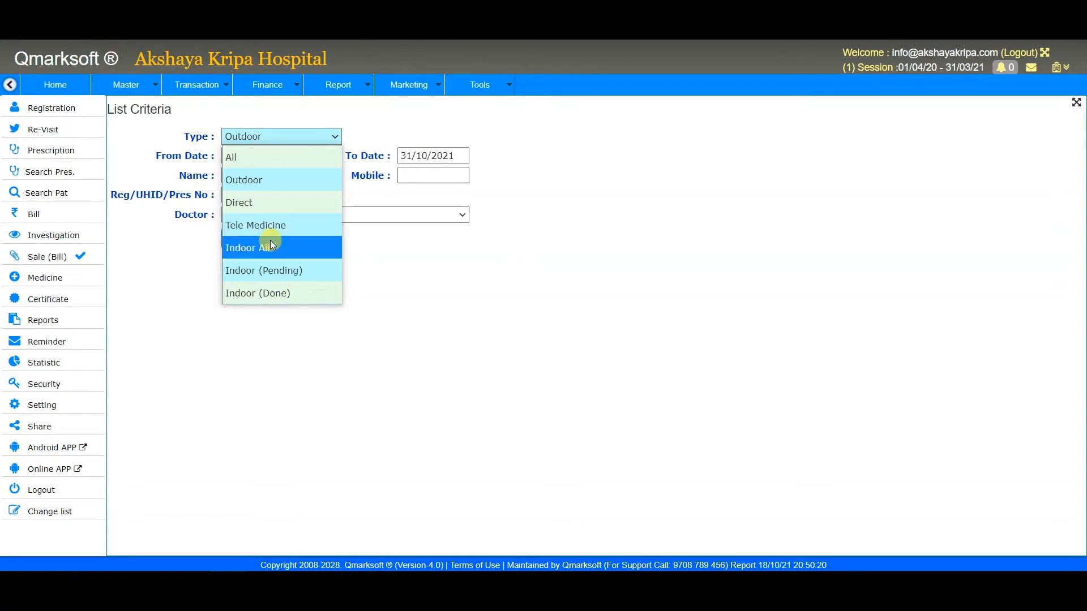
left_click(304, 250)
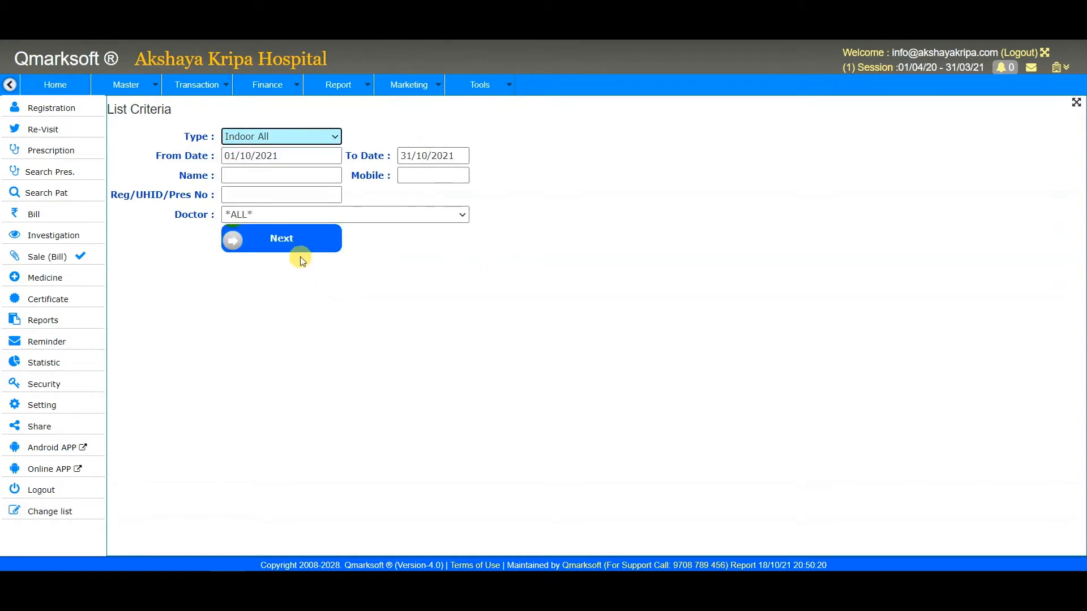
left_click(299, 251)
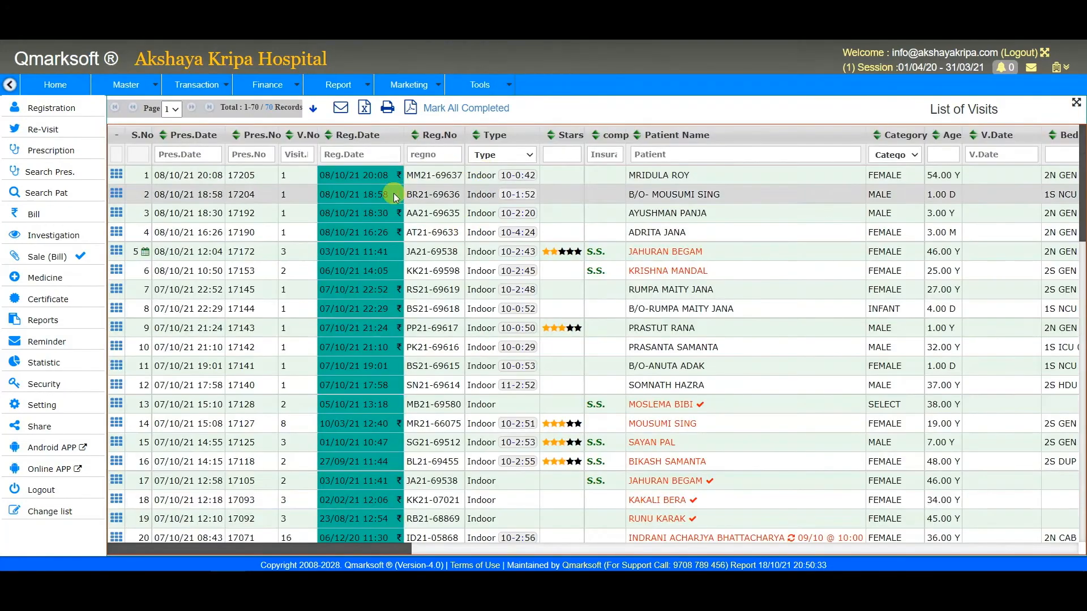
scroll(374, 328, "down", 6)
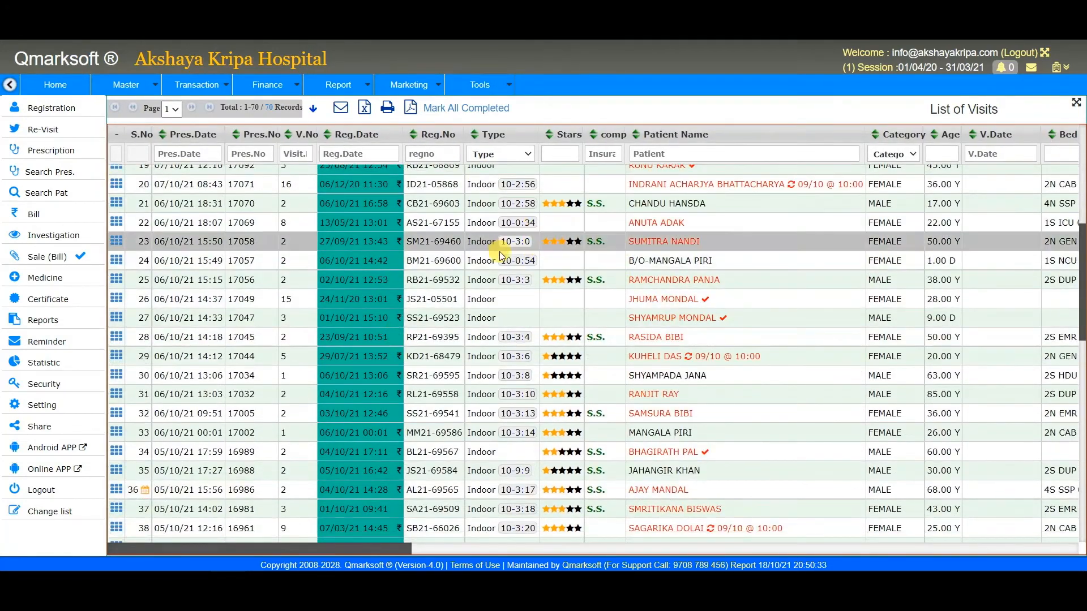
scroll(518, 221, "up", 6)
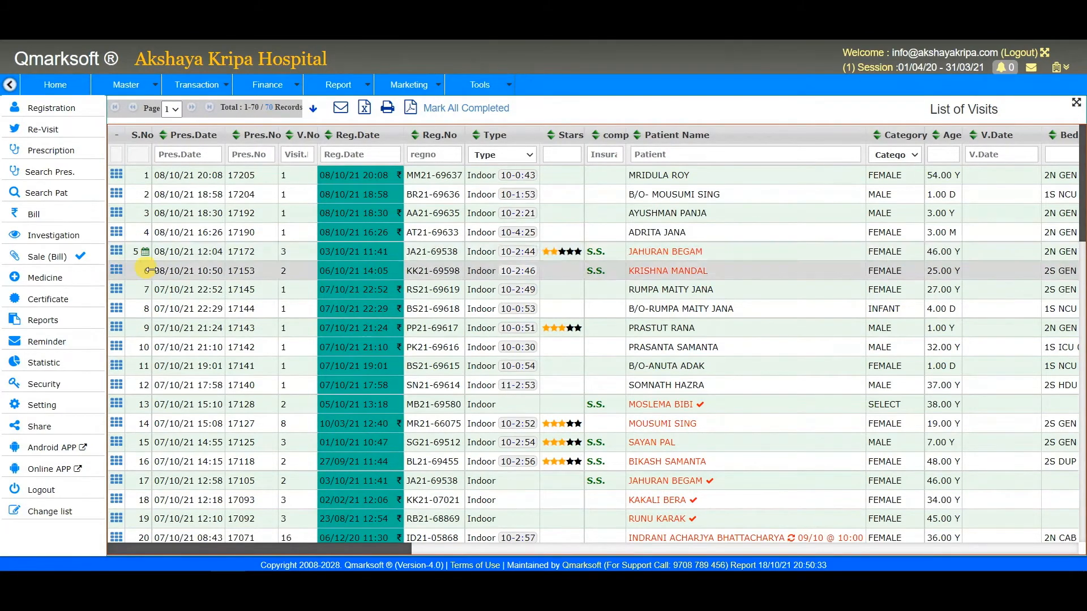
scroll(144, 275, "down", 2)
scroll(144, 276, "up", 3)
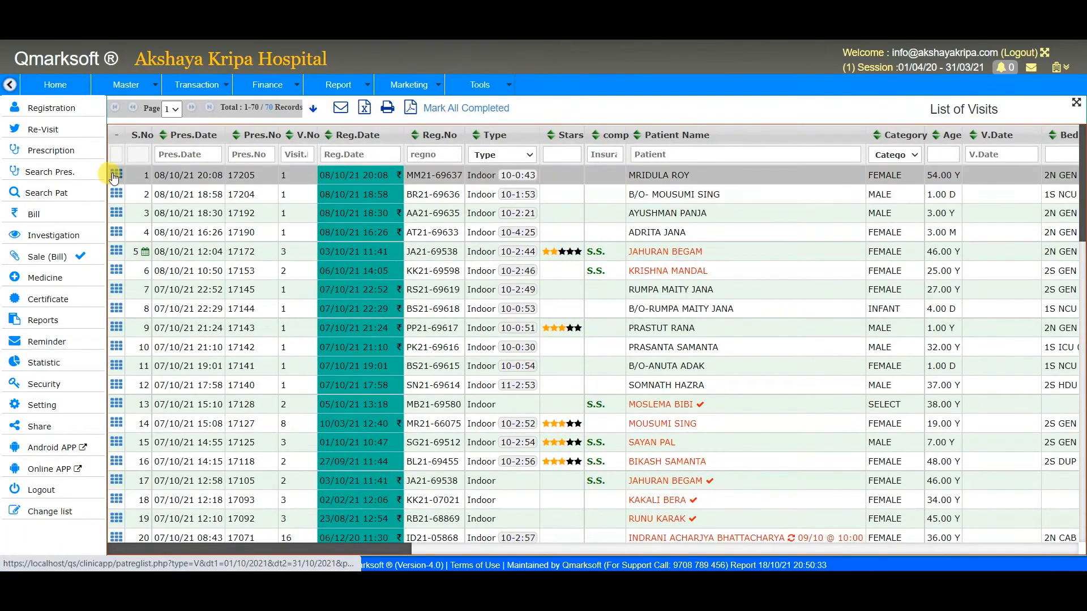
Show the actions available for the indoor visit in row 1, including Print Documents, and dismiss them
left_click(115, 175)
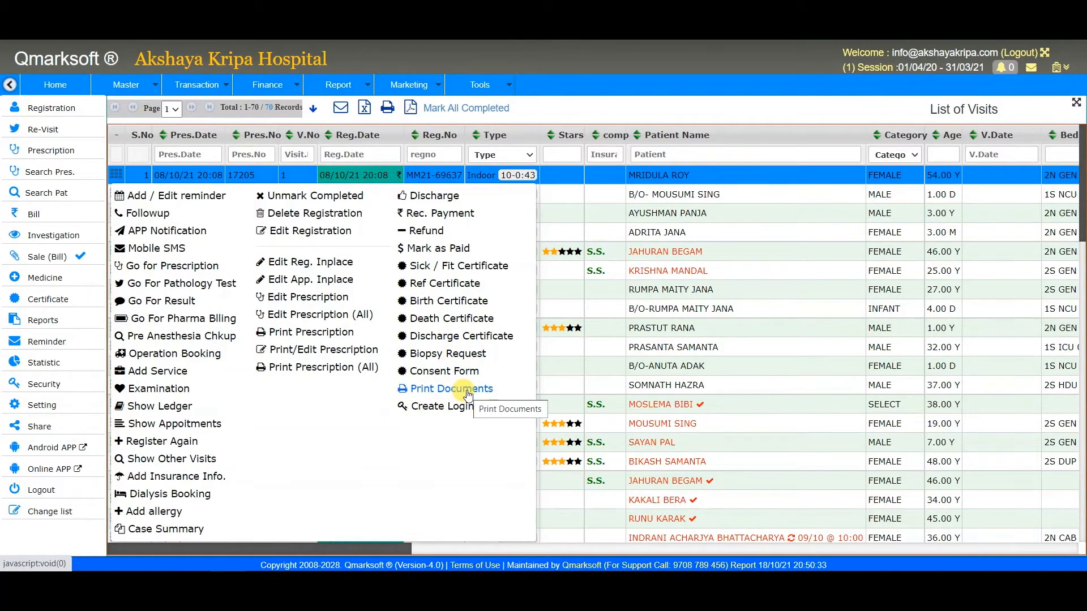
left_click(610, 290)
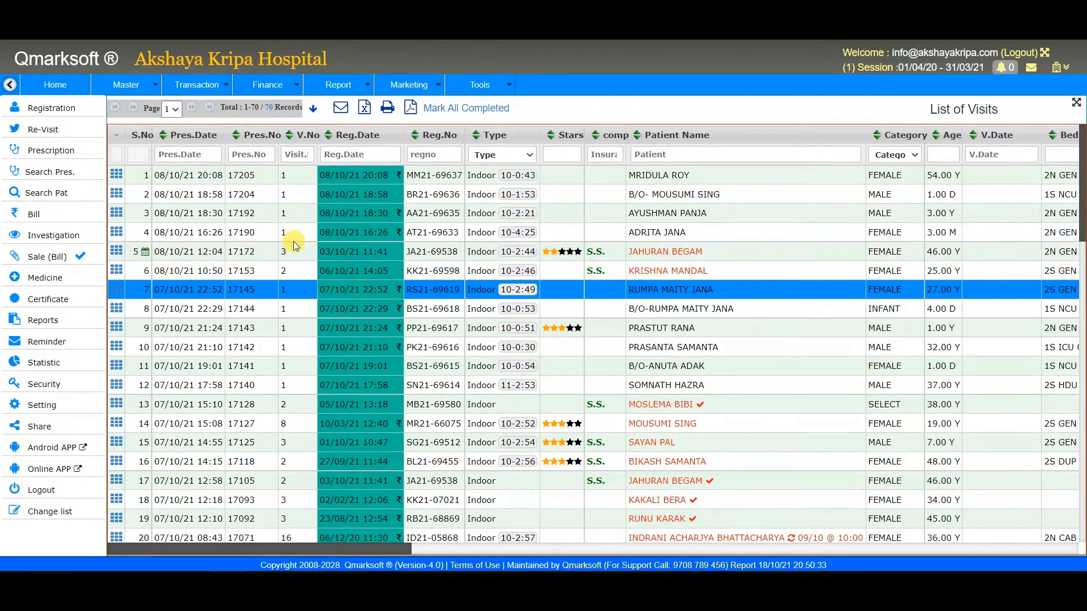
left_click(176, 209)
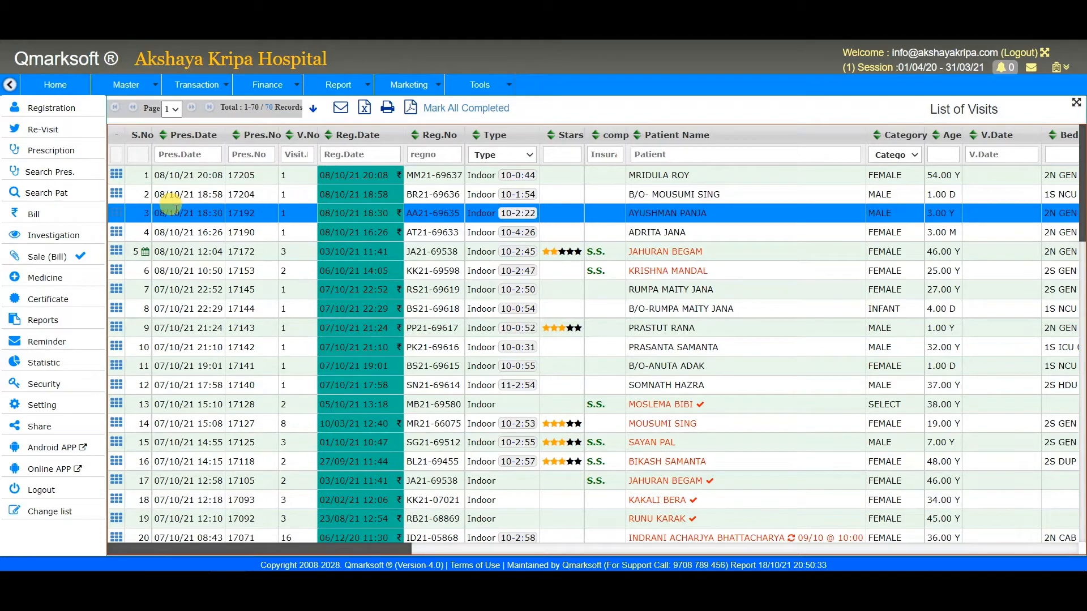
Go to the Fee Head master under Fee Setting and load the RMO VISIT fee head
left_click(123, 85)
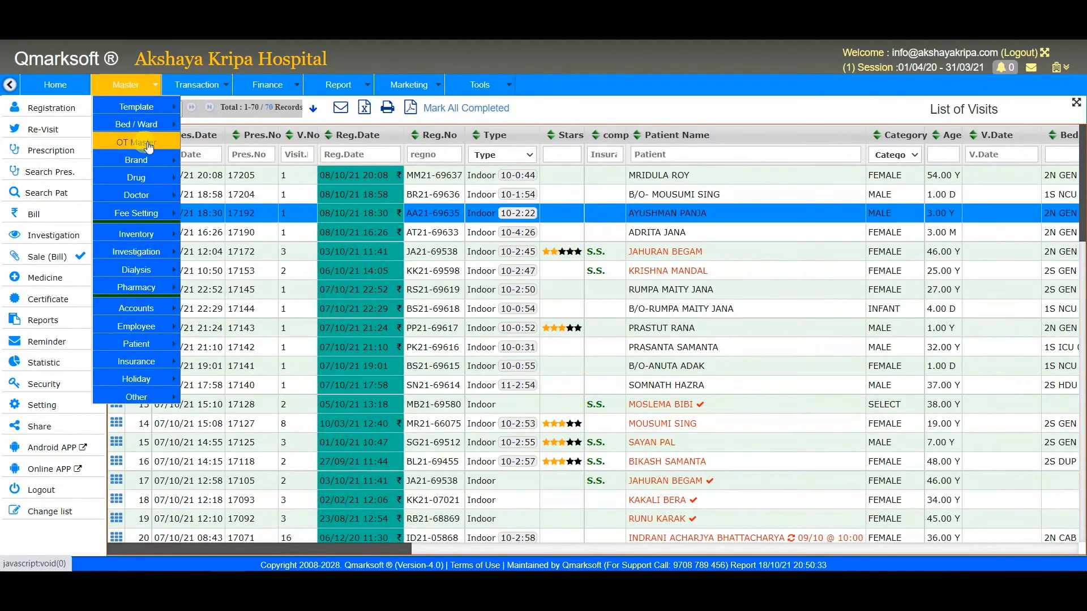
mouse_move(159, 218)
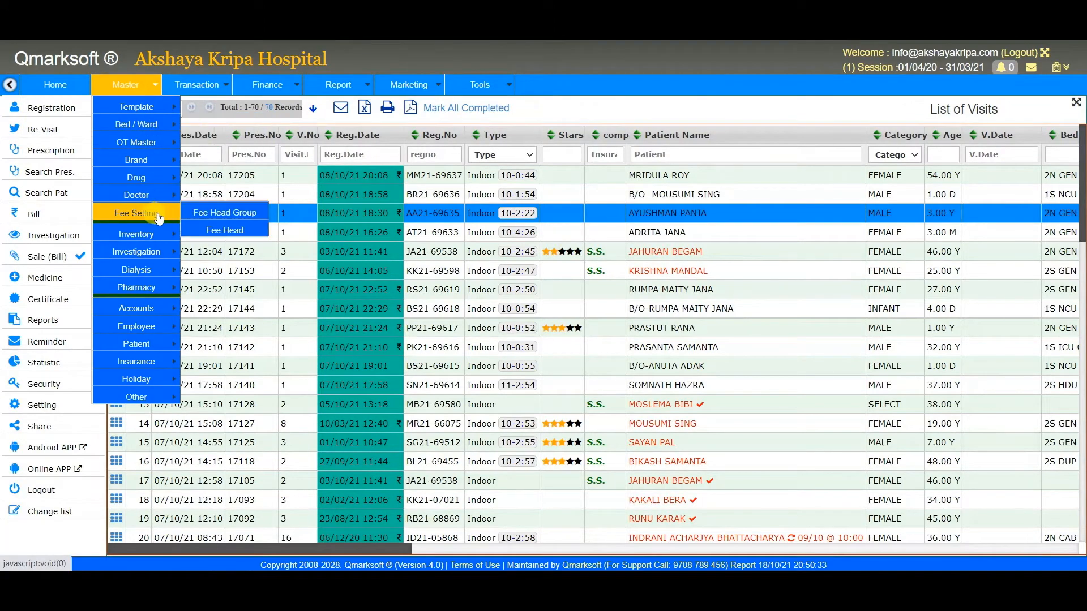
left_click(252, 233)
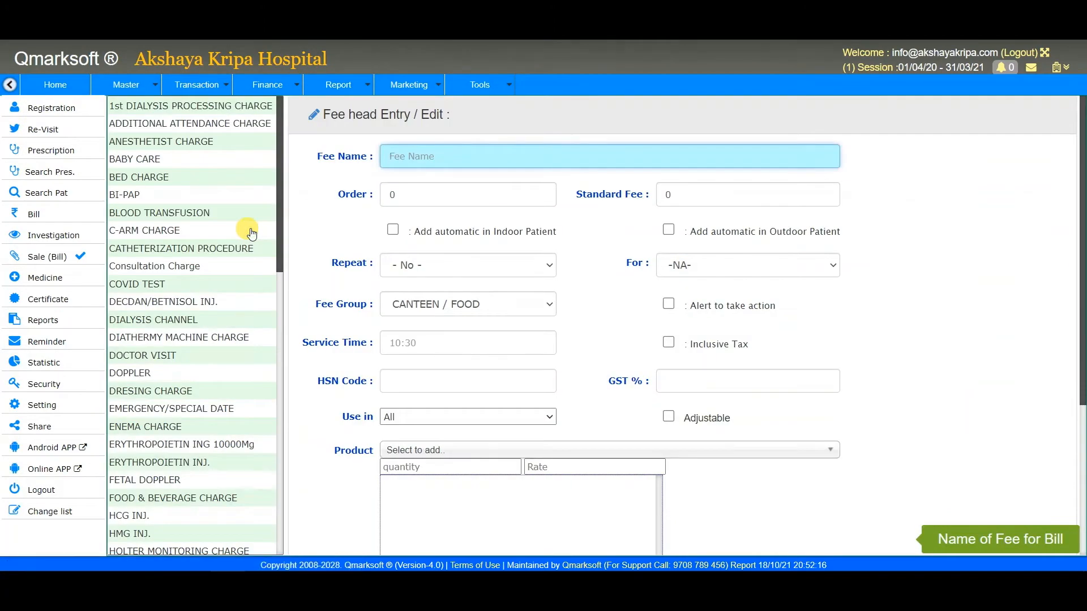
scroll(251, 232, "down", 4)
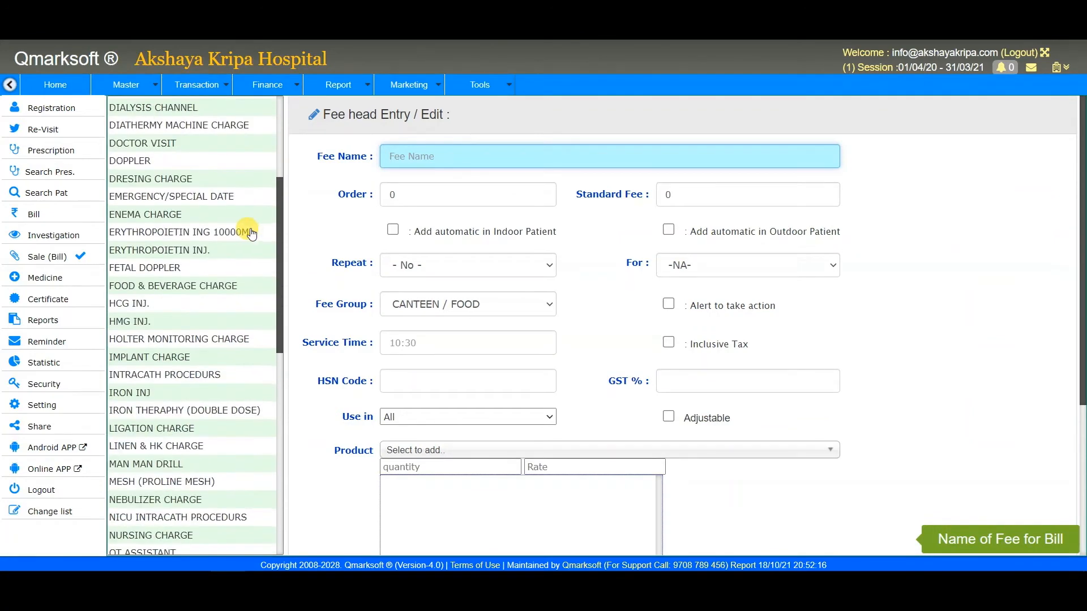
scroll(250, 232, "down", 5)
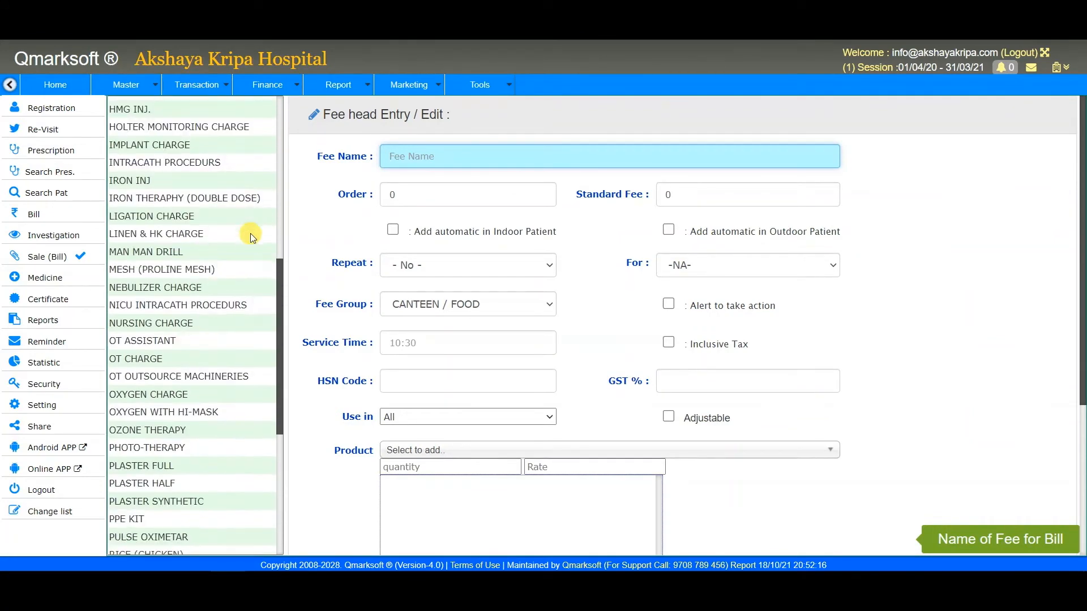
scroll(252, 254, "down", 1)
scroll(252, 253, "down", 3)
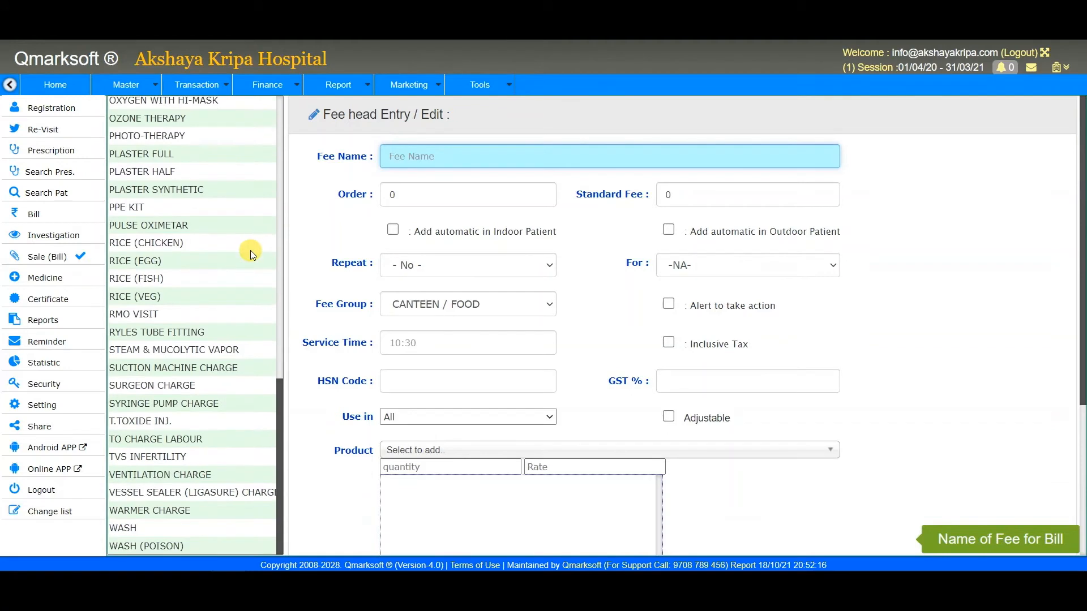
left_click(181, 317)
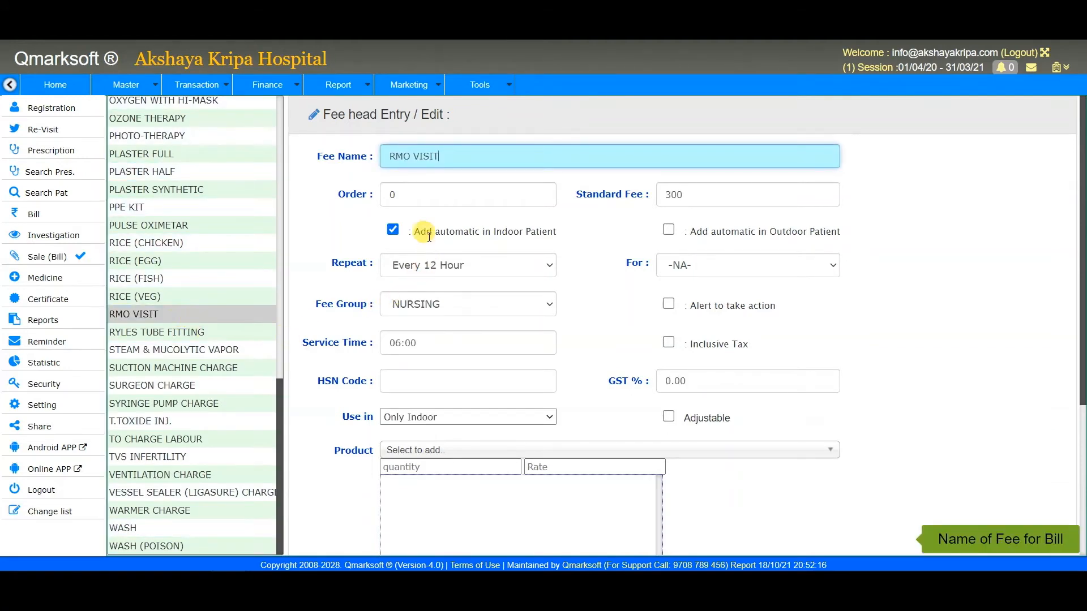
Examine the RMO VISIT automatic indoor charging option, standard fee, repeat interval and service time
left_click_drag(426, 233, 586, 235)
left_click(587, 235)
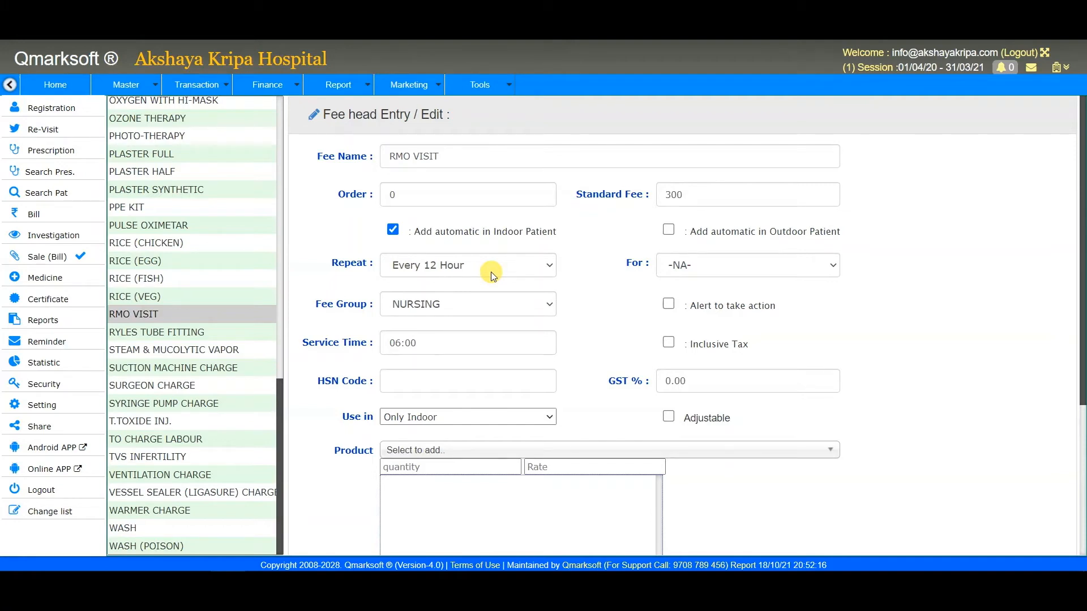
left_click(714, 191)
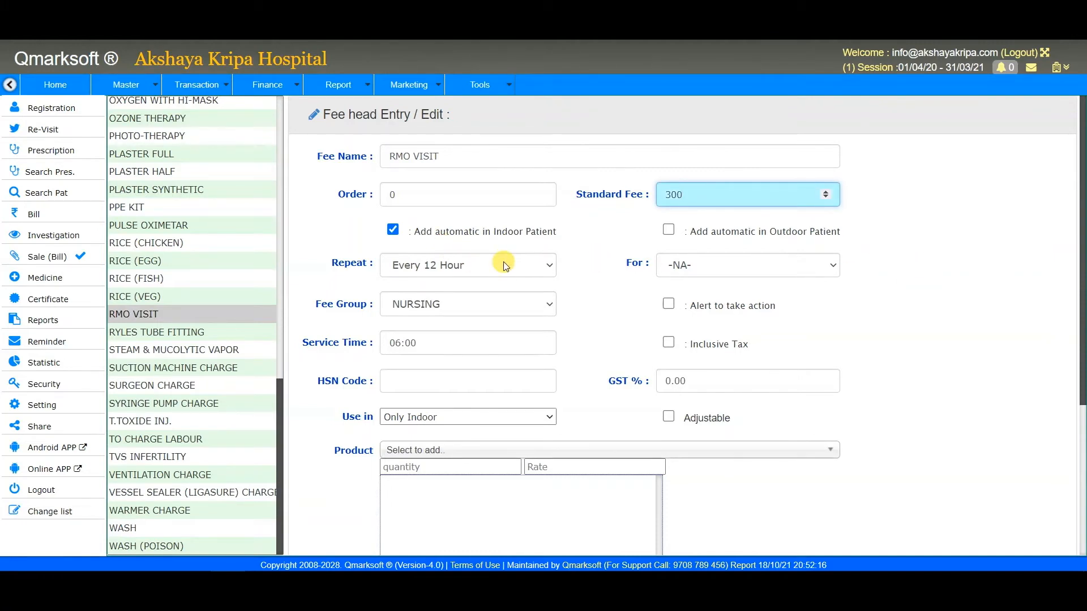
key("Return")
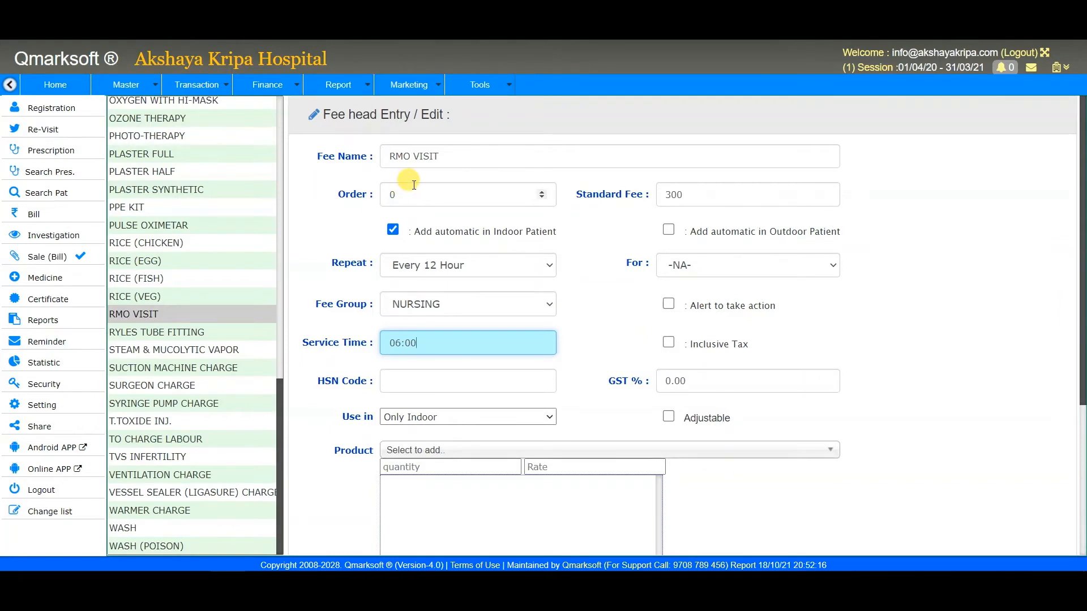
Show the blank prescription form with its registration number entry
left_click(198, 88)
mouse_move(218, 90)
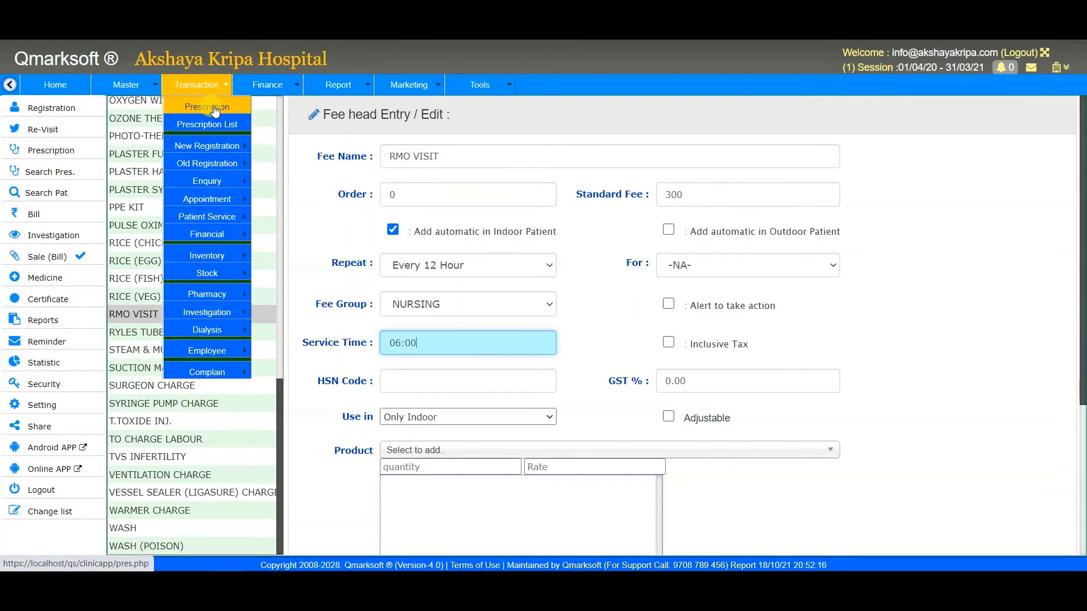
left_click(215, 110)
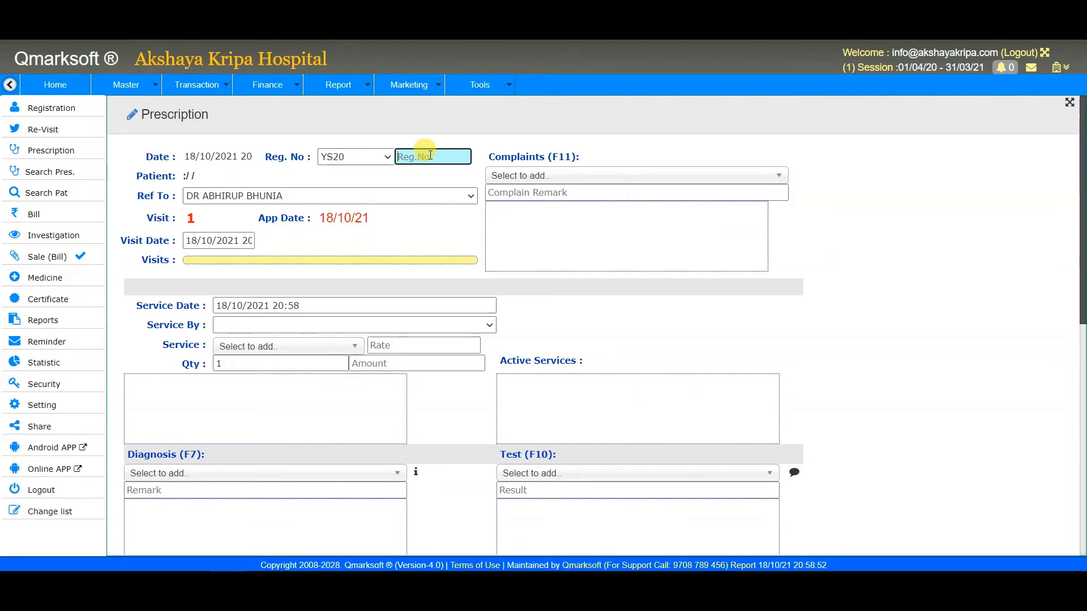
Go to the Prescription List criteria and set the visit type to Outdoor
left_click(203, 86)
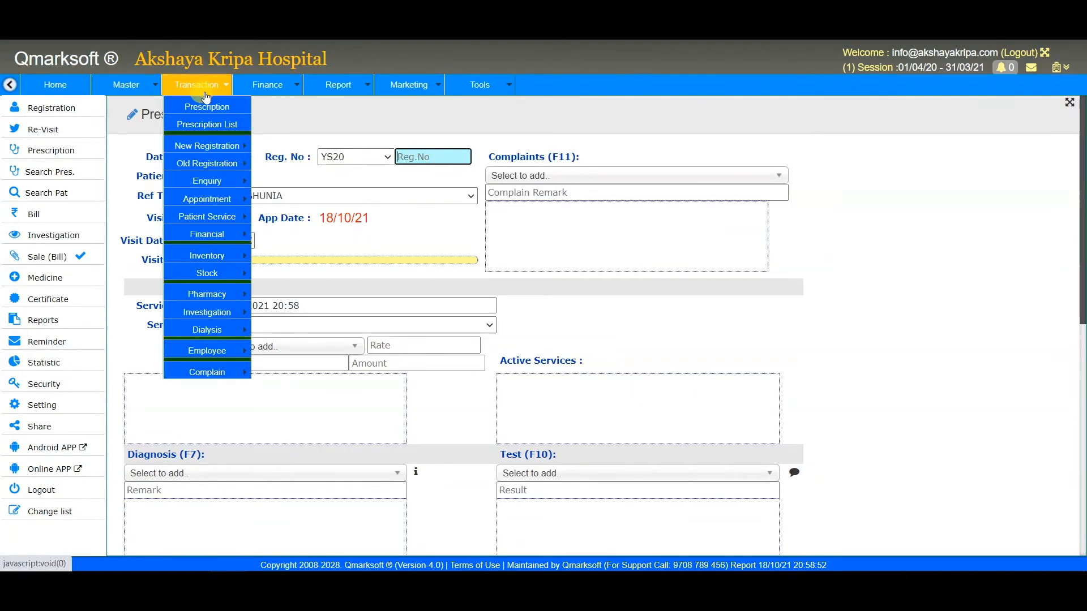
left_click(205, 124)
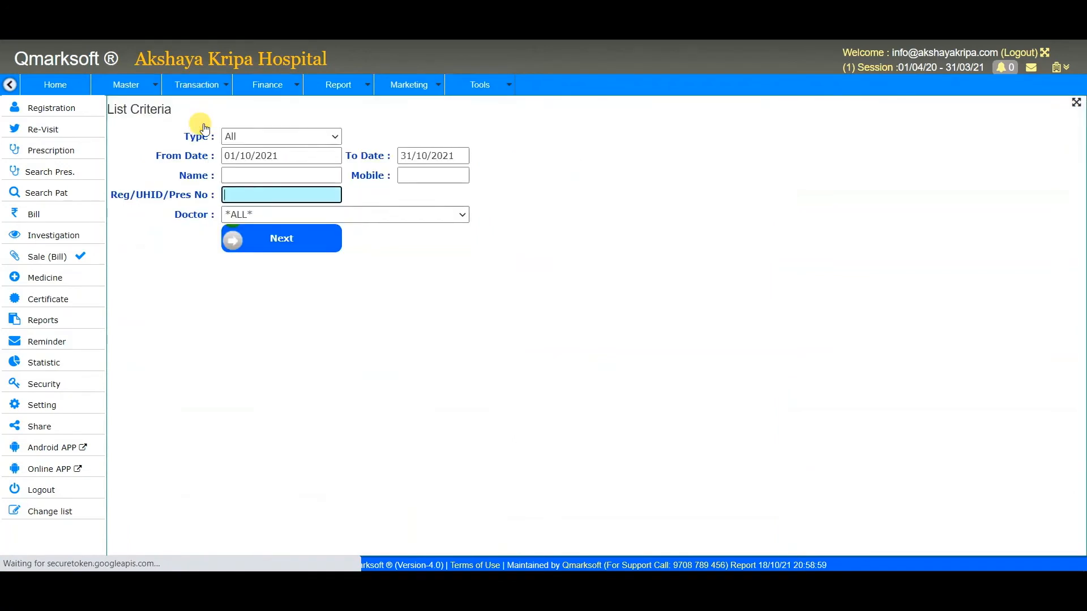
left_click(273, 175)
left_click(283, 176)
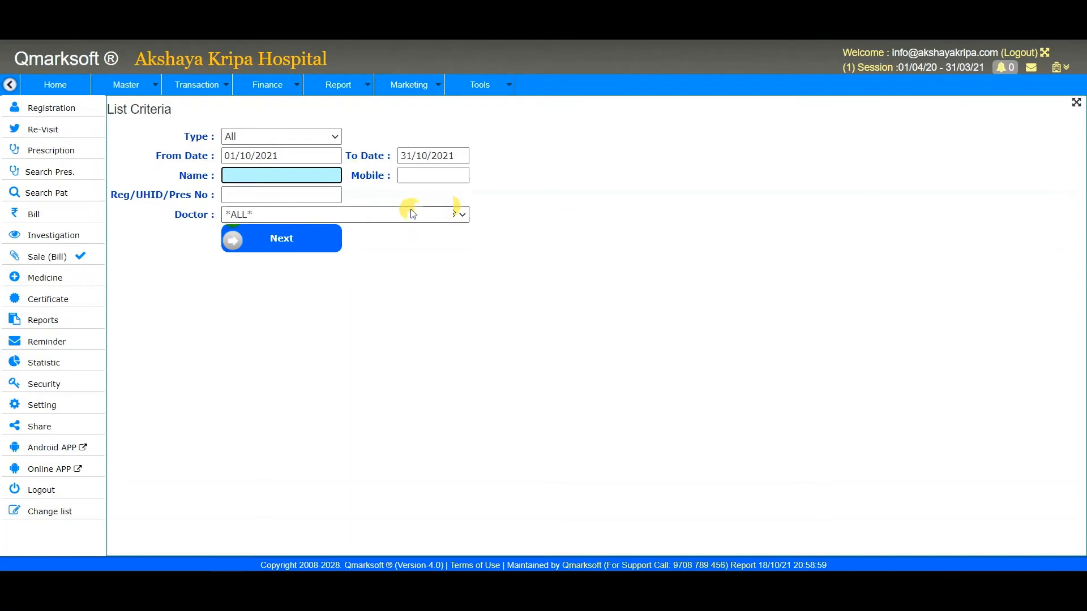
left_click(280, 138)
left_click(274, 173)
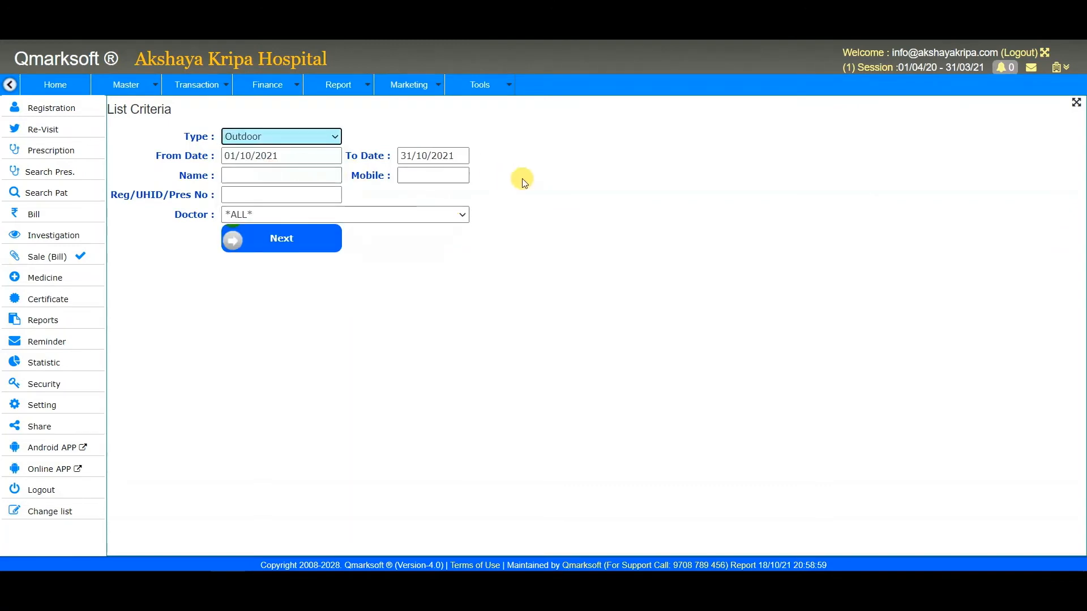
Restrict the criteria to a single doctor, list that doctor's visits and look through them
left_click(315, 216)
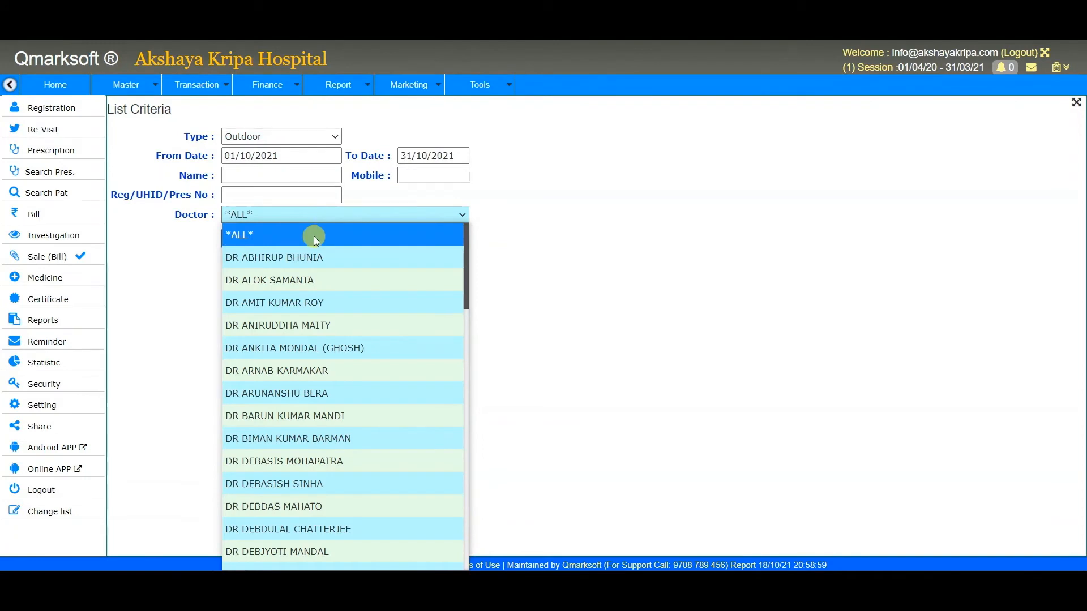
scroll(329, 268, "down", 15)
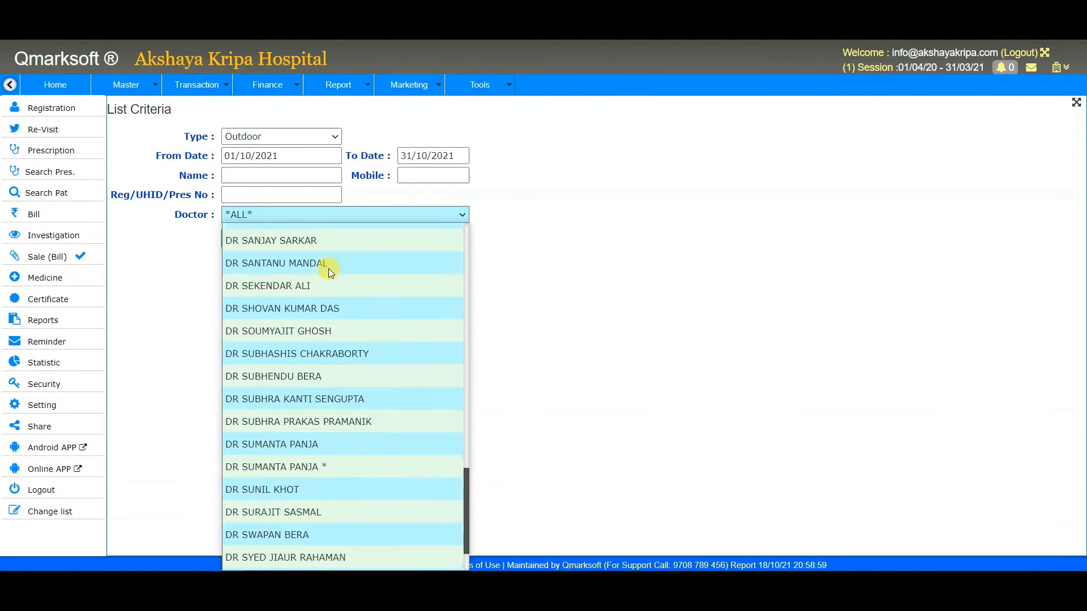
left_click(328, 516)
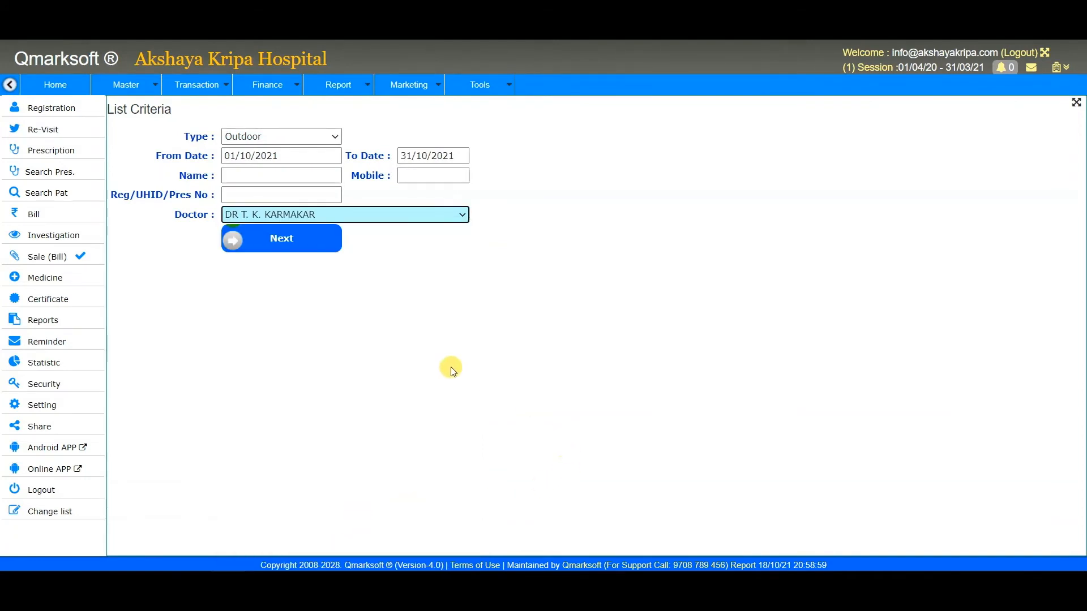
left_click(306, 252)
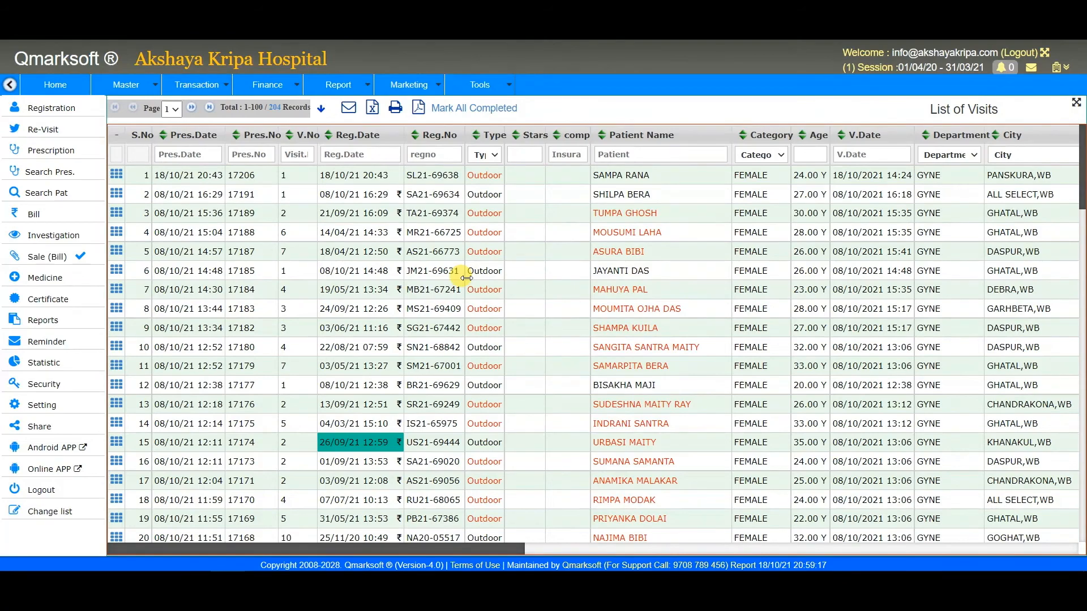
scroll(465, 277, "down", 10)
scroll(474, 285, "up", 5)
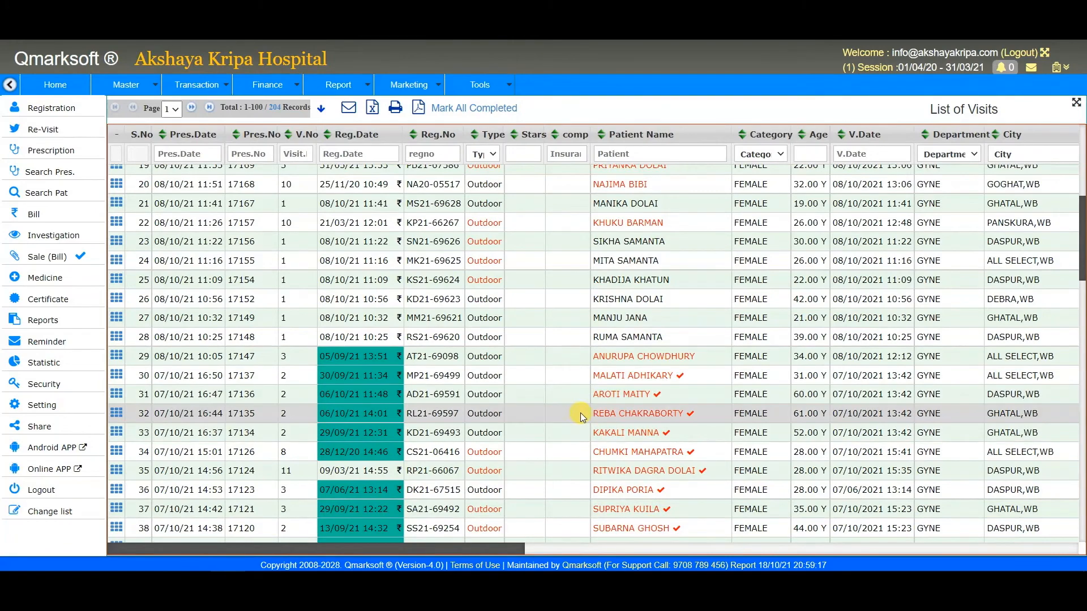
scroll(580, 413, "up", 6)
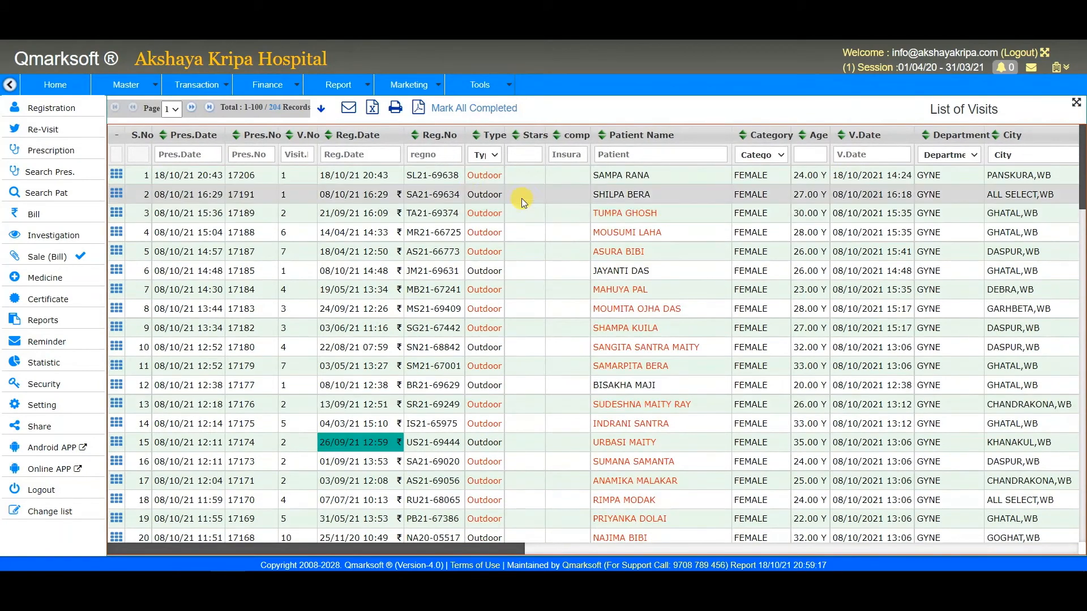
Go to the prescription for the outdoor visit in row 1 and look over its services, diagnosis, test and medicine sections
left_click(116, 175)
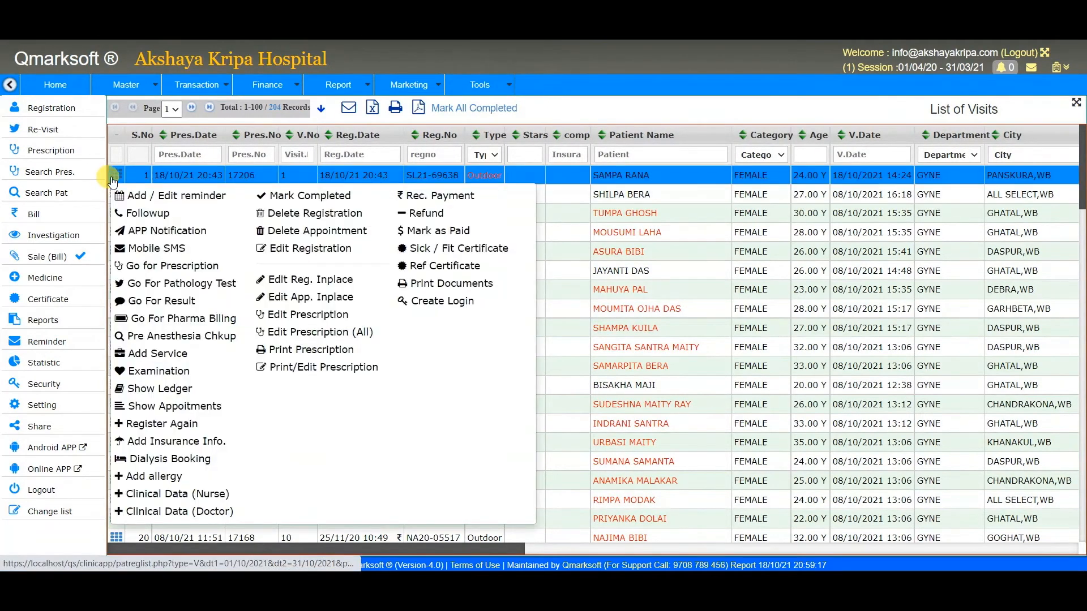
left_click(204, 266)
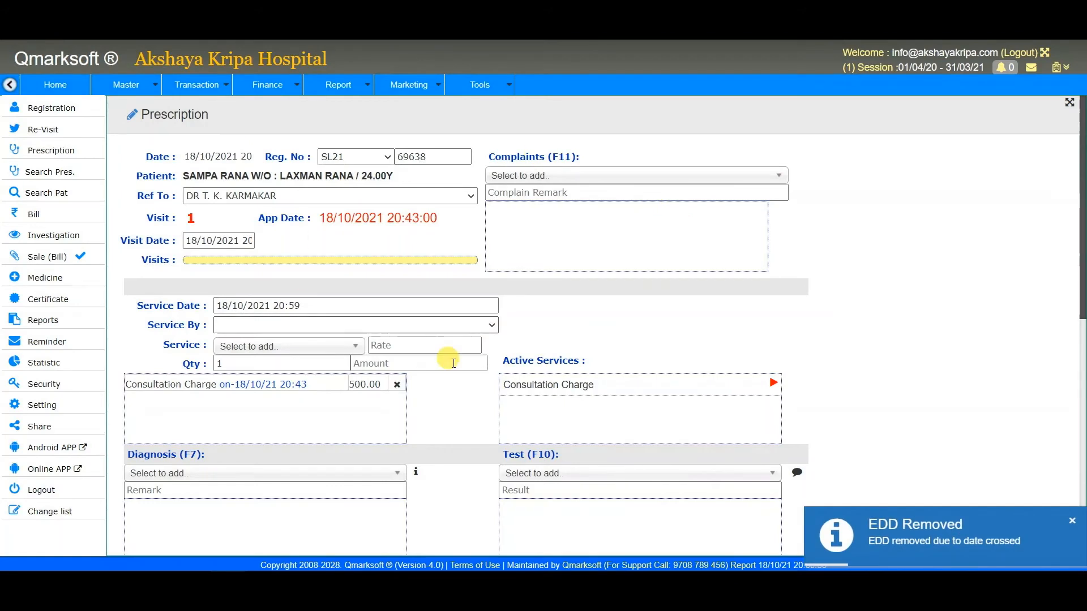
scroll(395, 306, "down", 4)
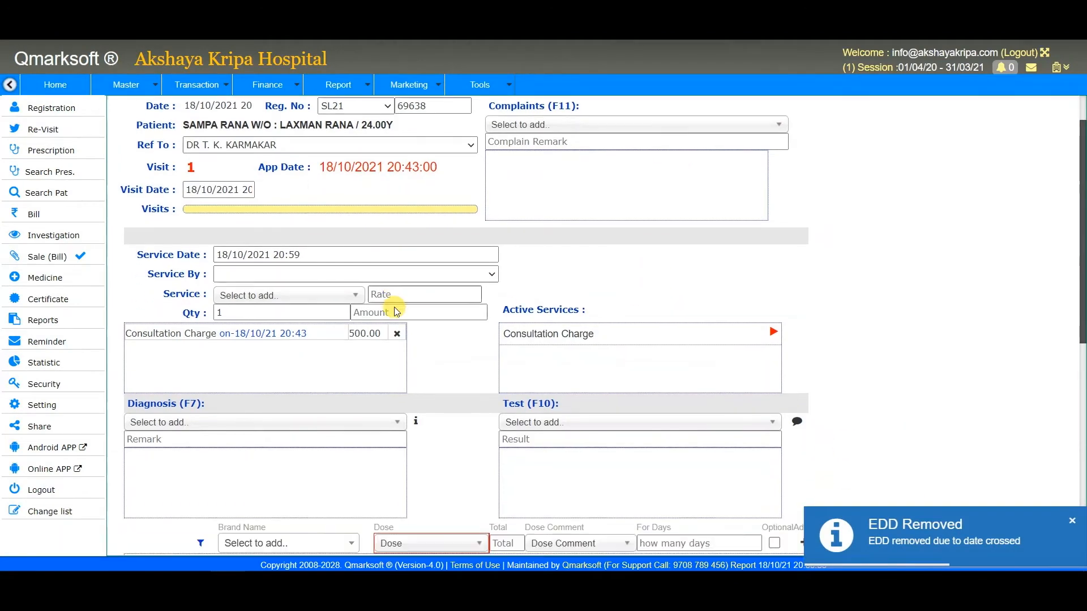
scroll(372, 291, "up", 1)
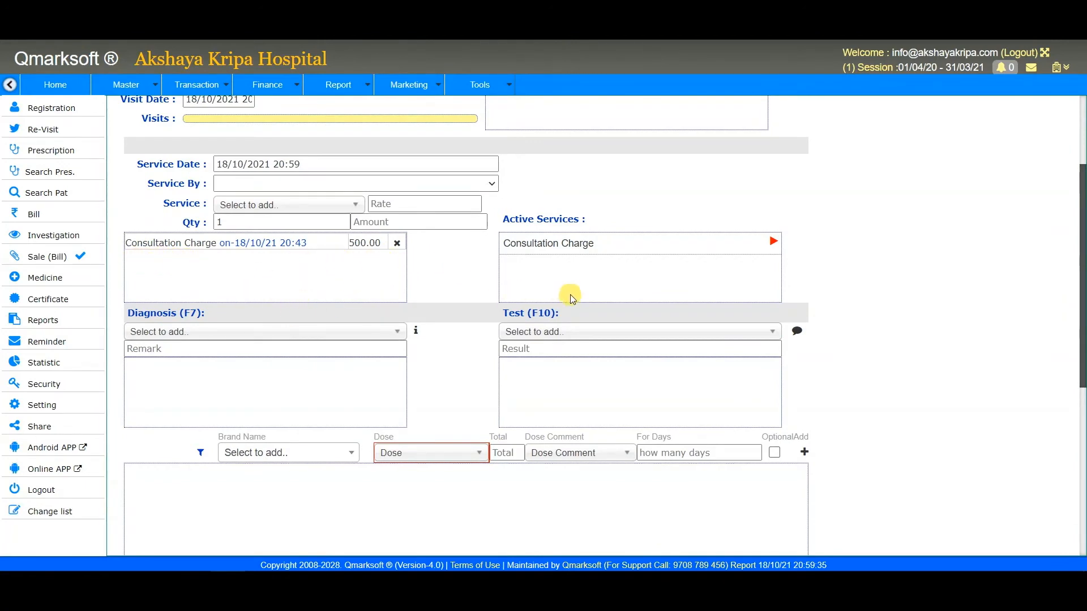
Add AEROPHAGIA as a diagnosis on the prescription, leaving its remark blank
scroll(323, 267, "down", 1)
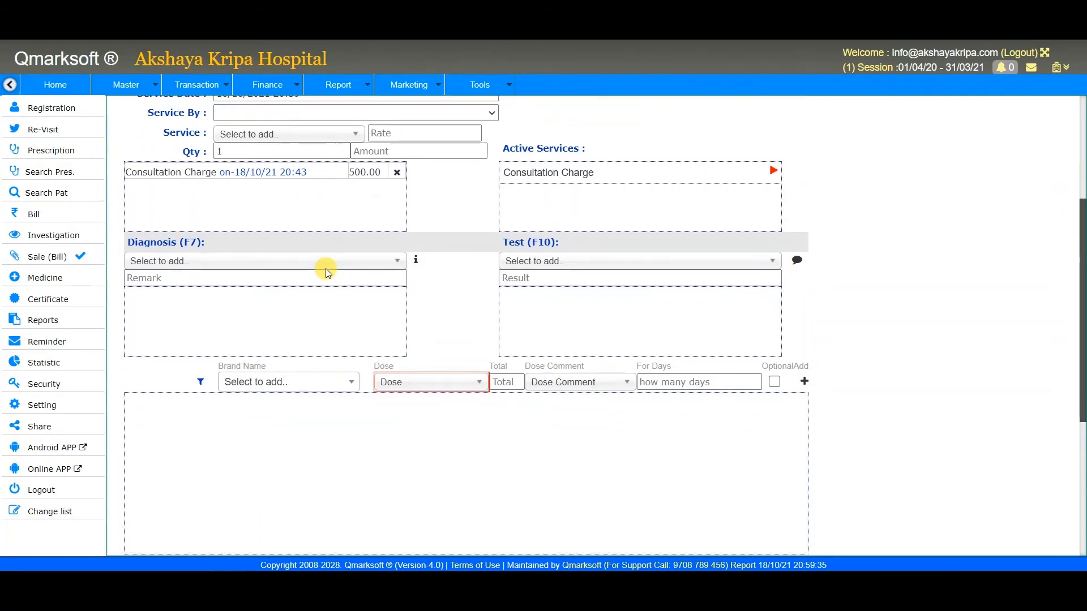
left_click(284, 263)
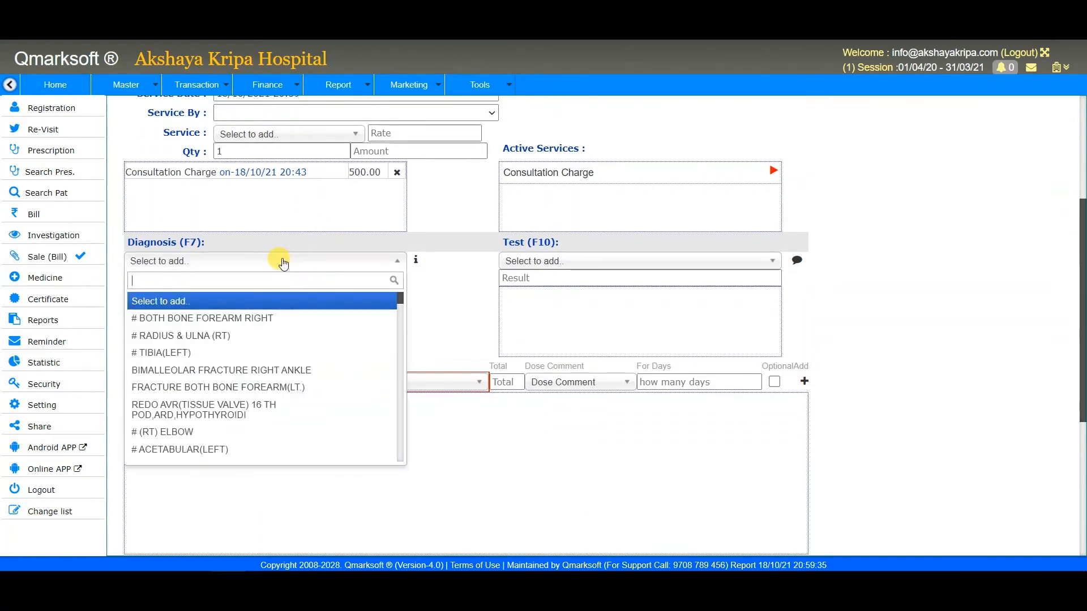
scroll(308, 334, "down", 10)
scroll(309, 340, "down", 5)
left_click(201, 345)
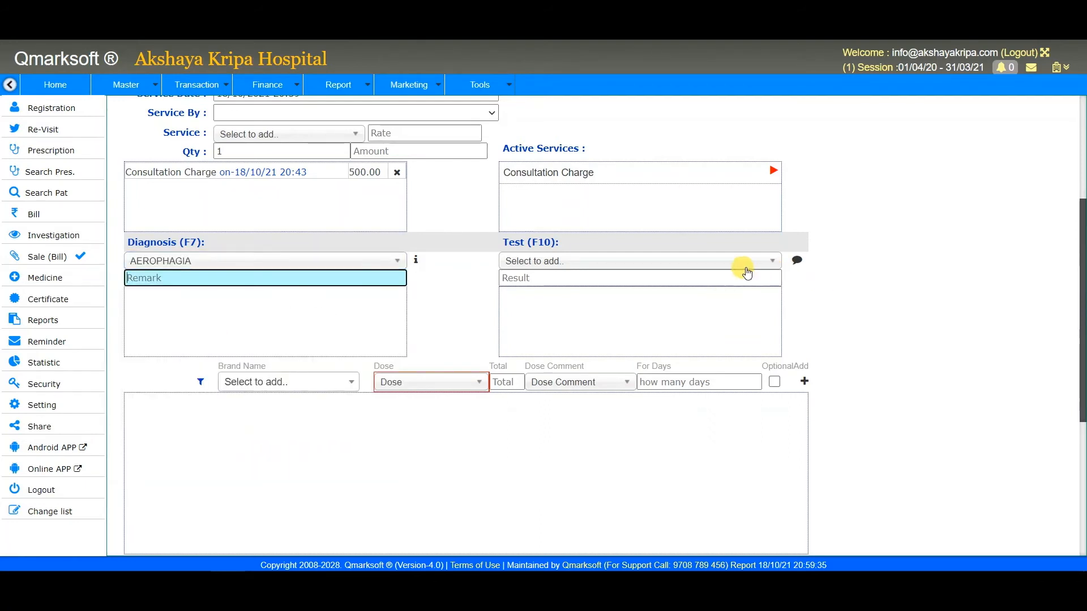
key("Return")
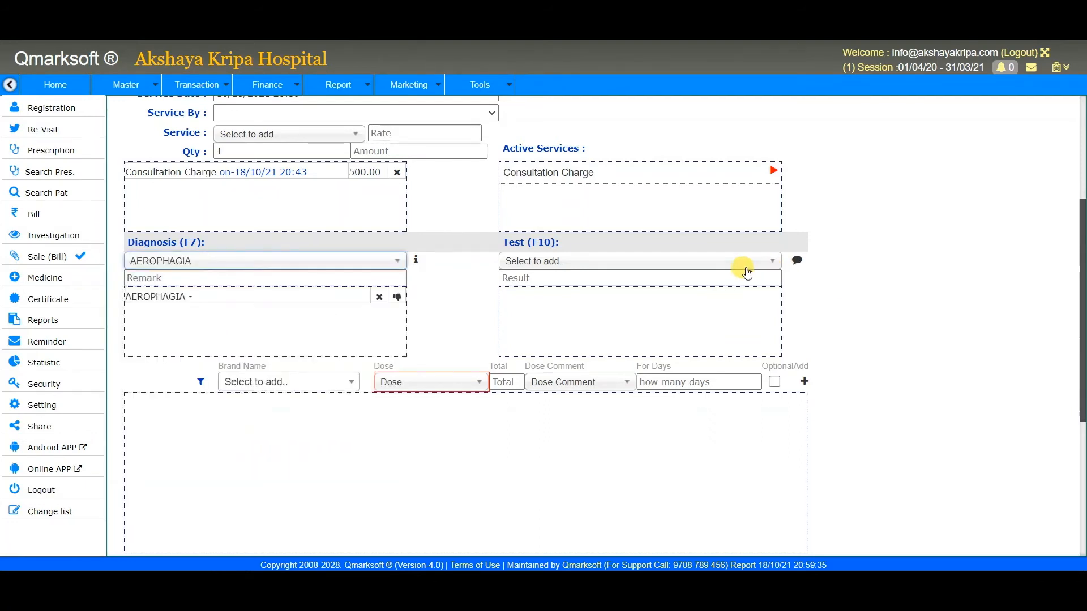
Add the CBC (COMPLETE BLOOD COUNT) test with a blank result and view the pop-up information linked to the test section
left_click(704, 268)
type("24")
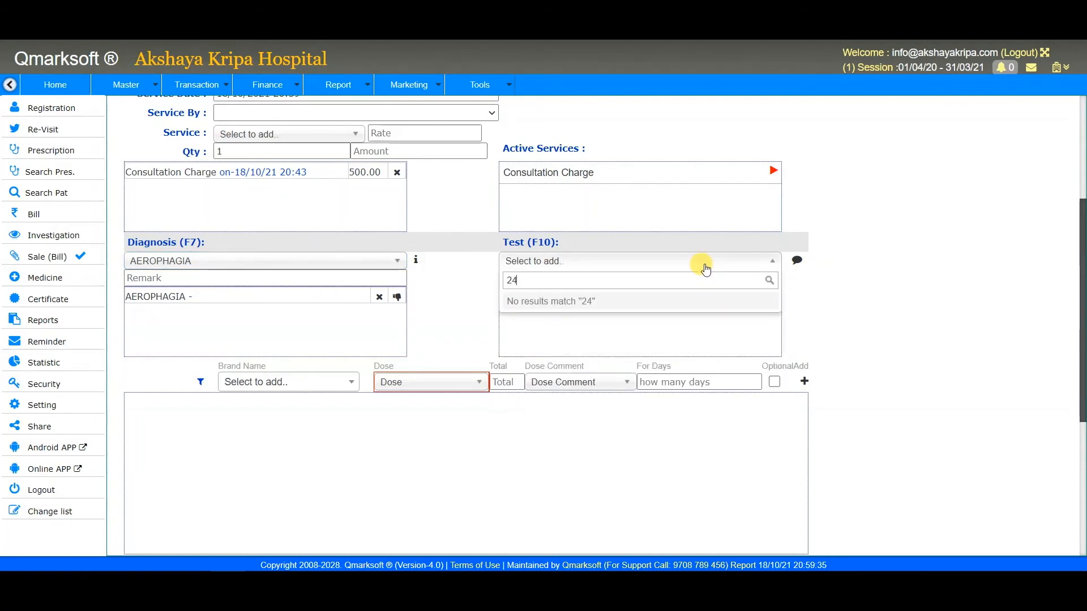
key("BackSpace")
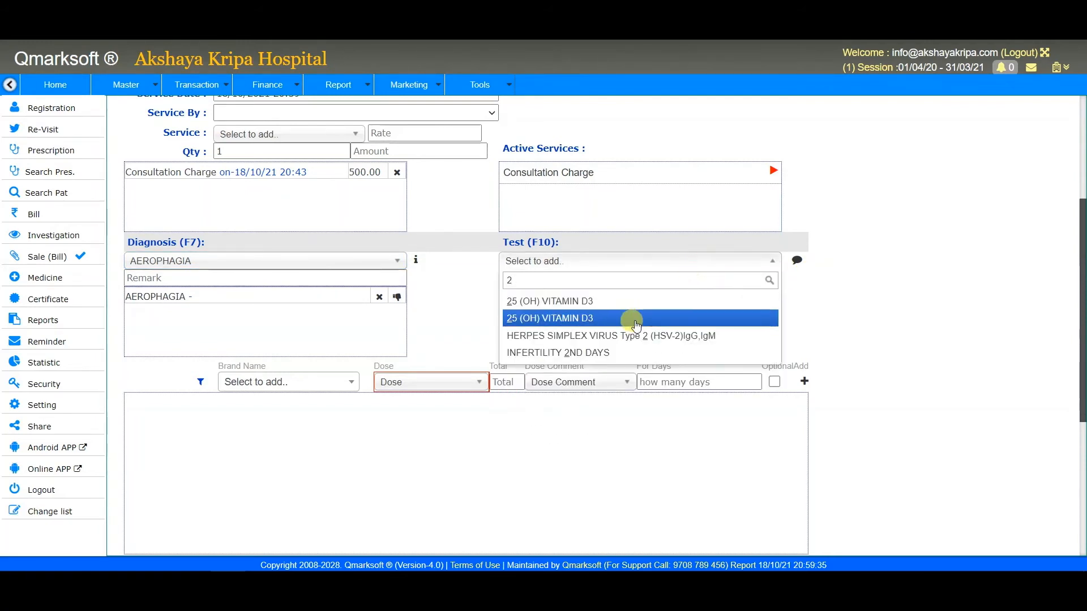
key("BackSpace")
type("cbc")
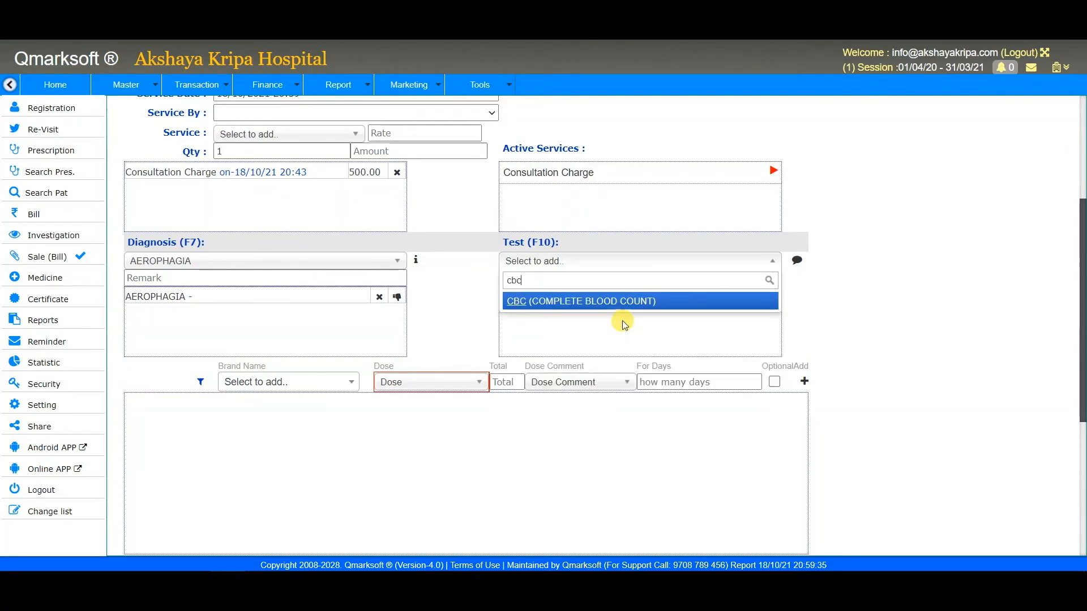
key("Return")
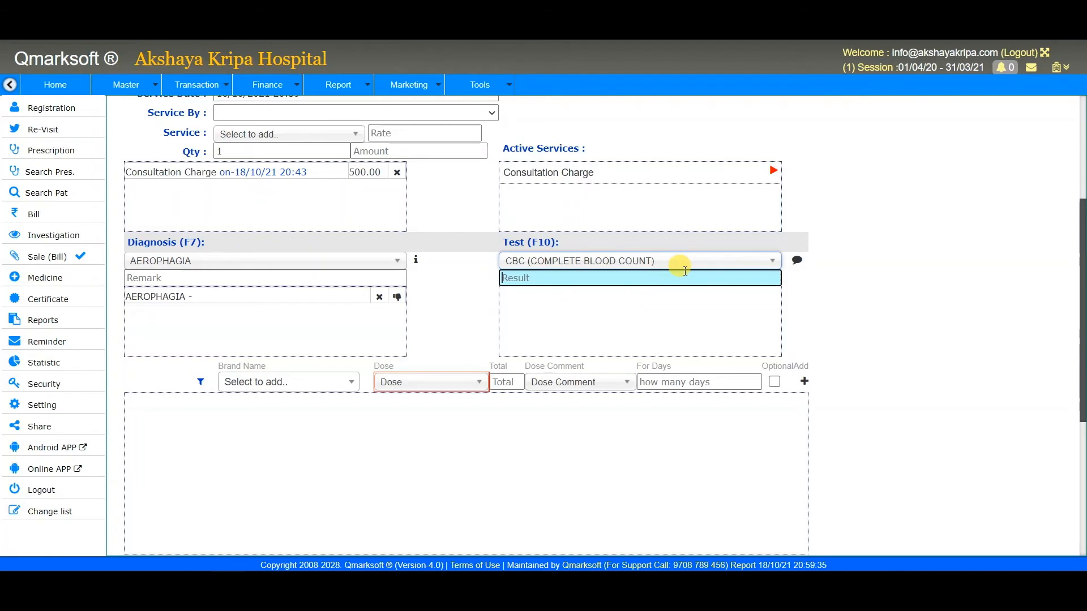
key("Return")
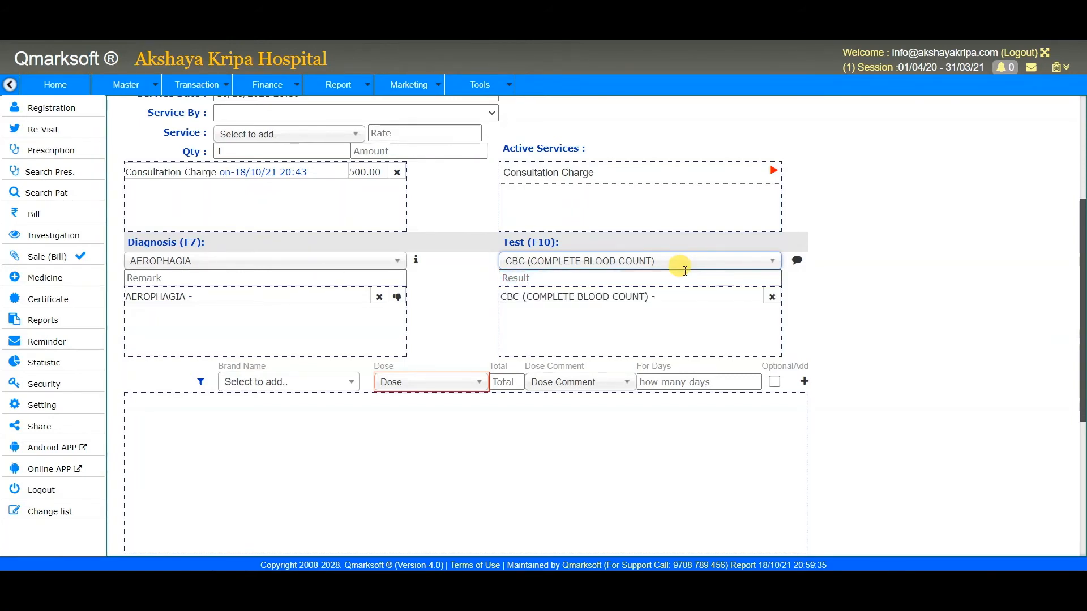
left_click(797, 262)
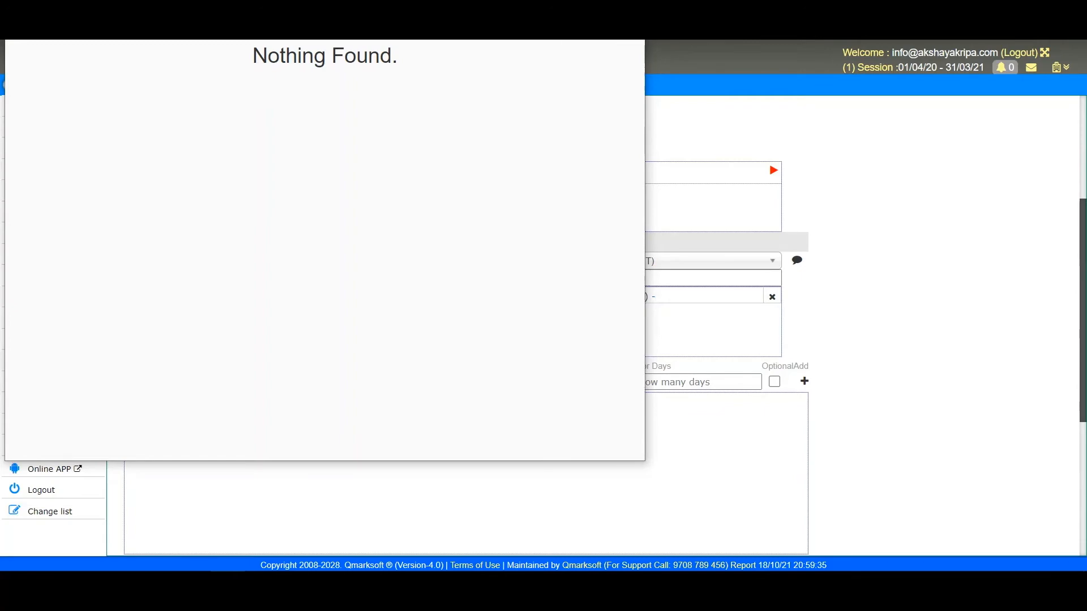
key("Escape")
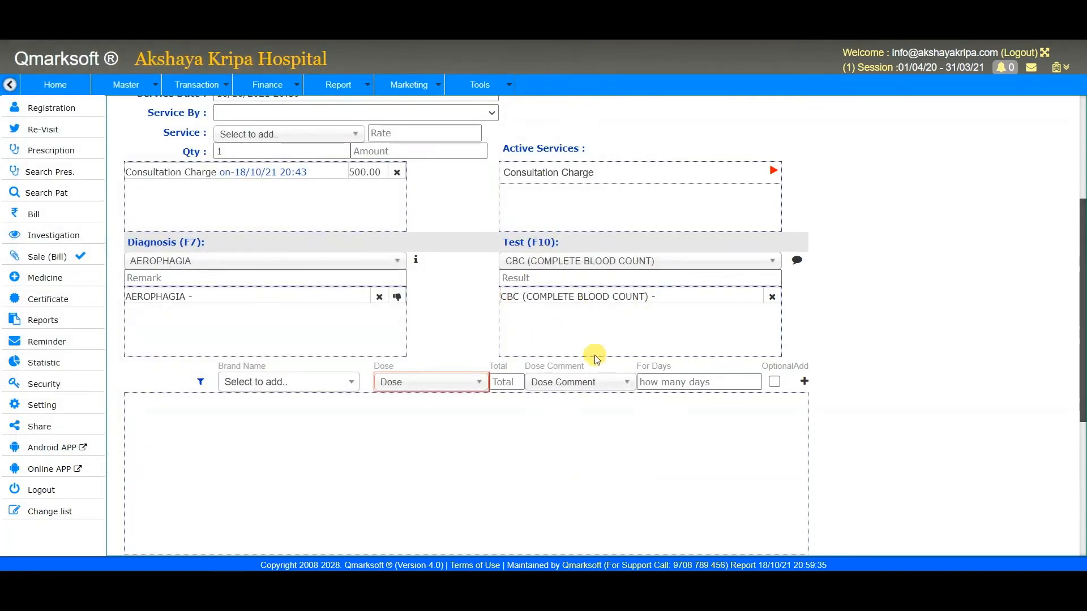
Choose the * AF TAB diclofenac brand by ABBOTT for the medicine entry and set its dose to 1-1-1
scroll(437, 342, "down", 3)
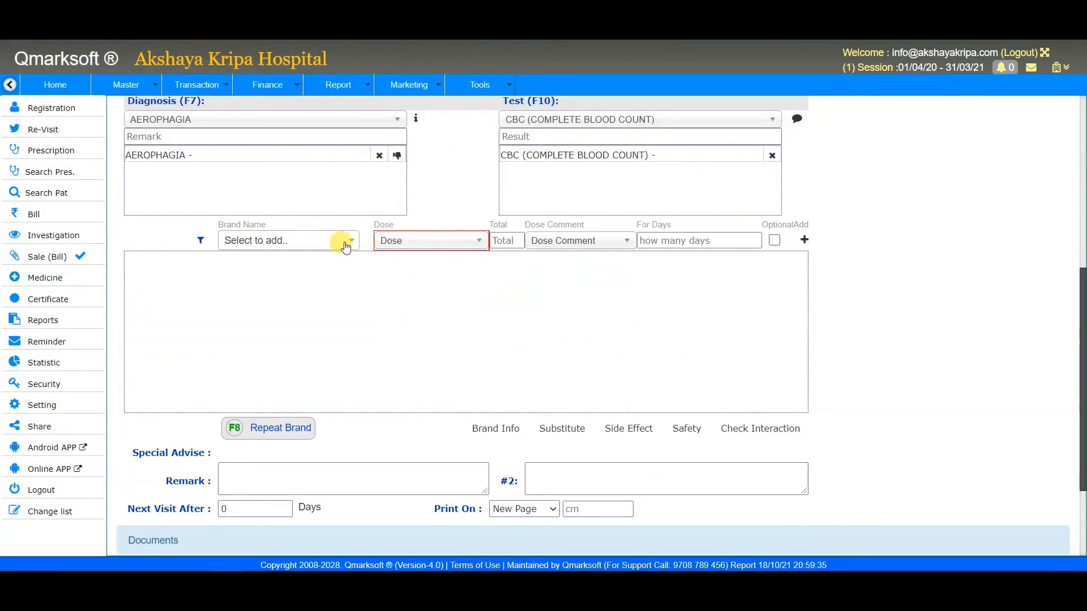
left_click(346, 243)
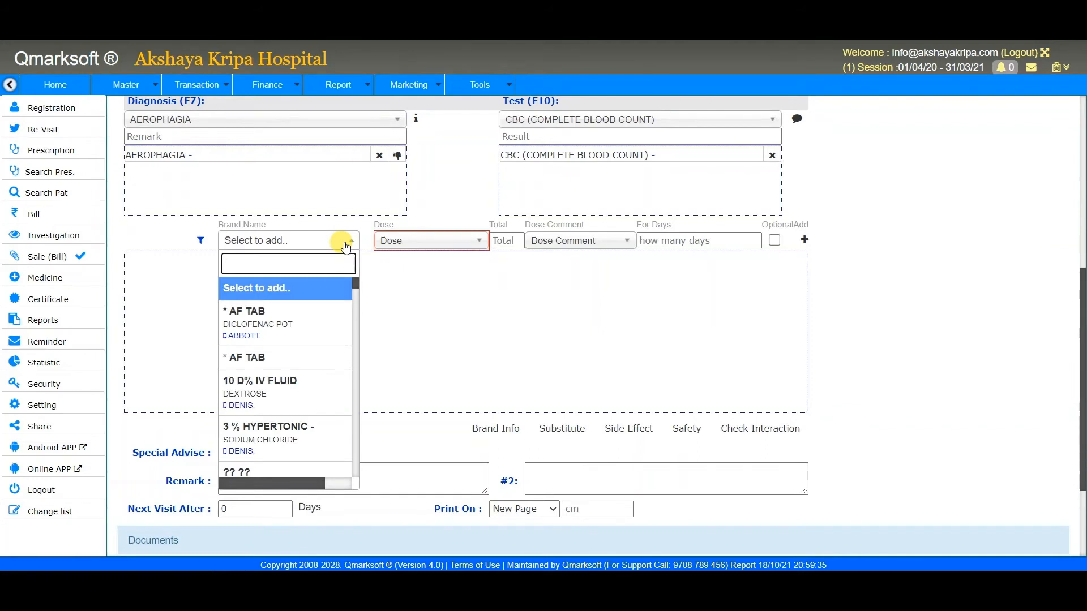
left_click(322, 318)
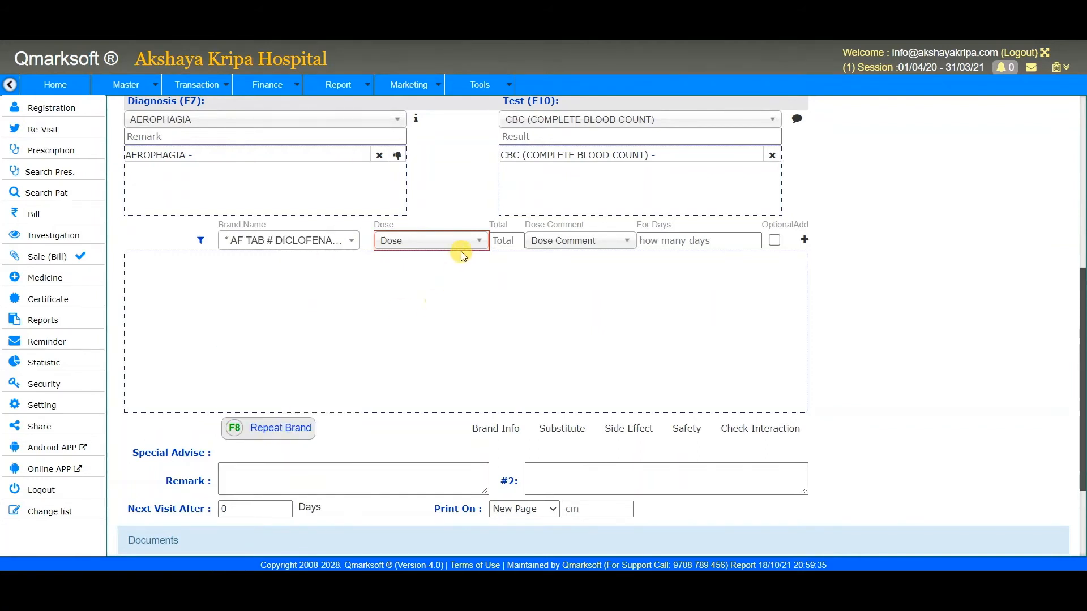
left_click(465, 244)
type("1-1")
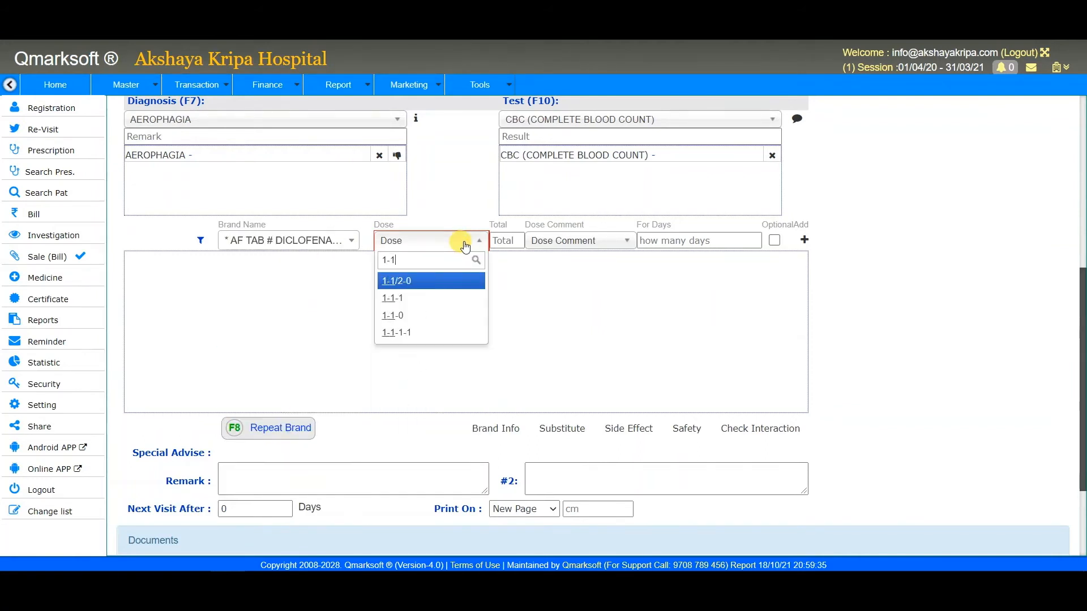
left_click(424, 298)
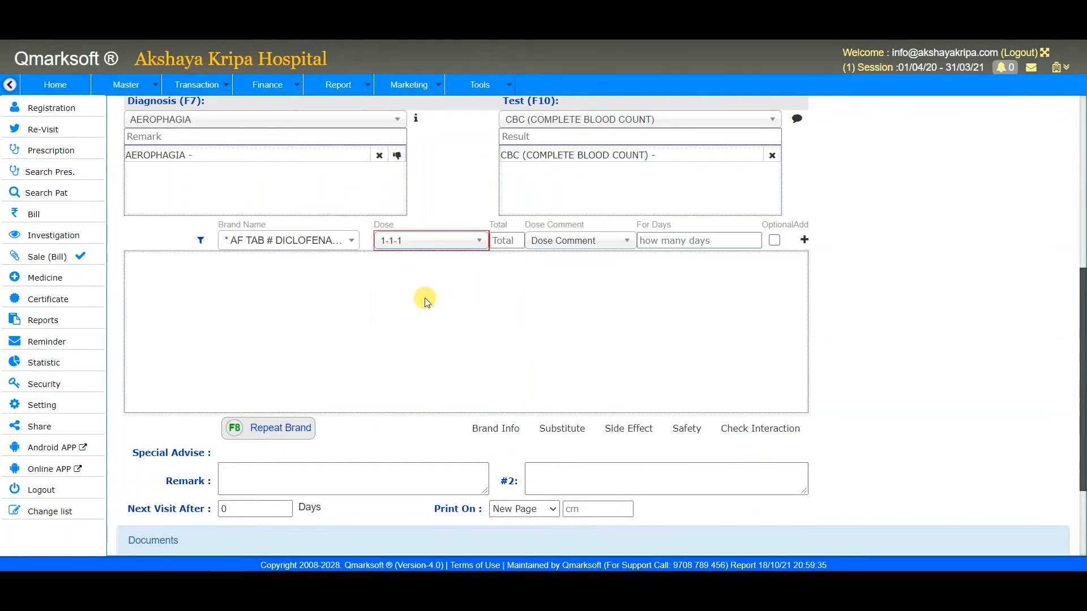
Set the dose comment to AFTER LUNCH and the duration to 10 days, and add the medicine to the prescription
left_click(566, 242)
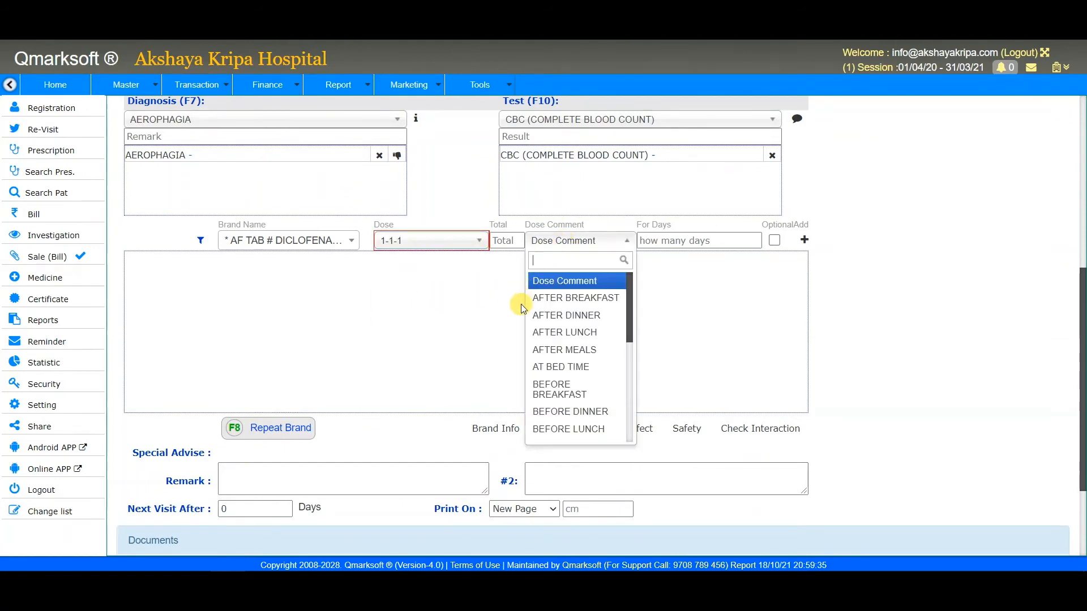
left_click(582, 367)
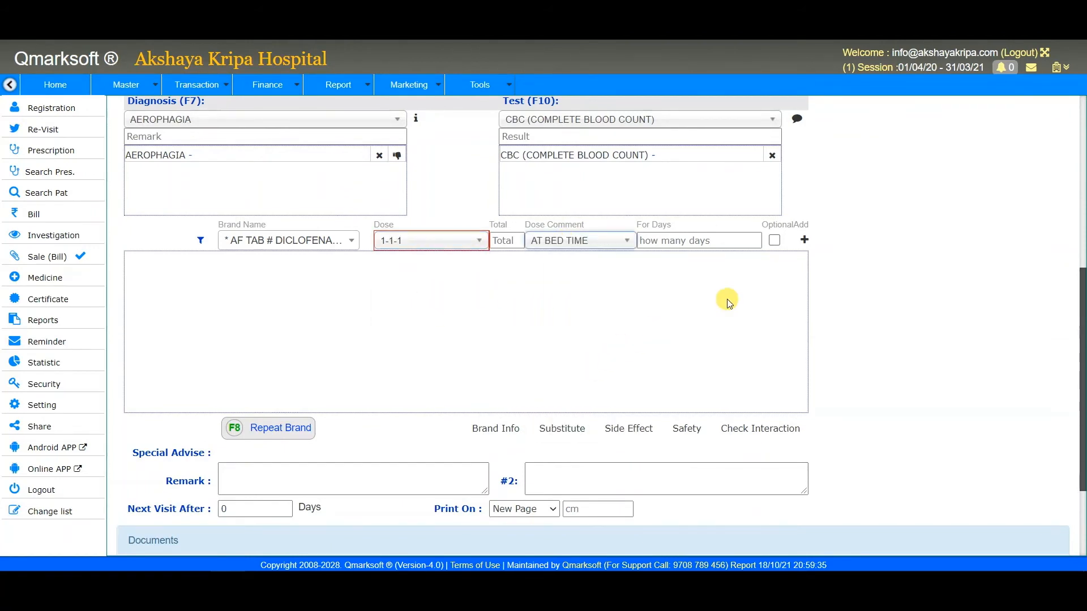
left_click(577, 242)
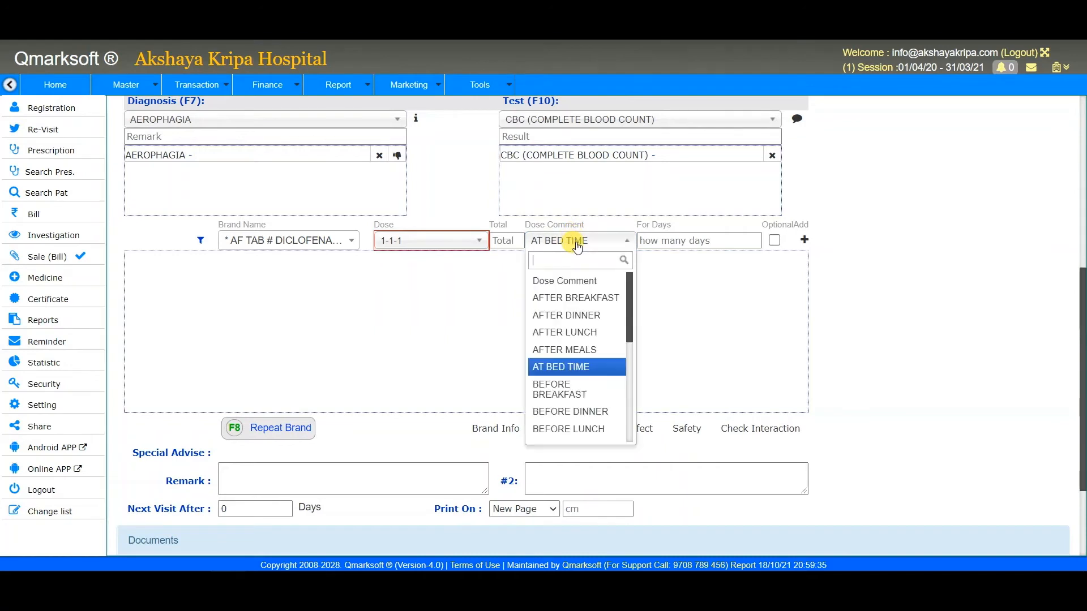
left_click(572, 332)
left_click(709, 253)
type("10 days")
key("Return")
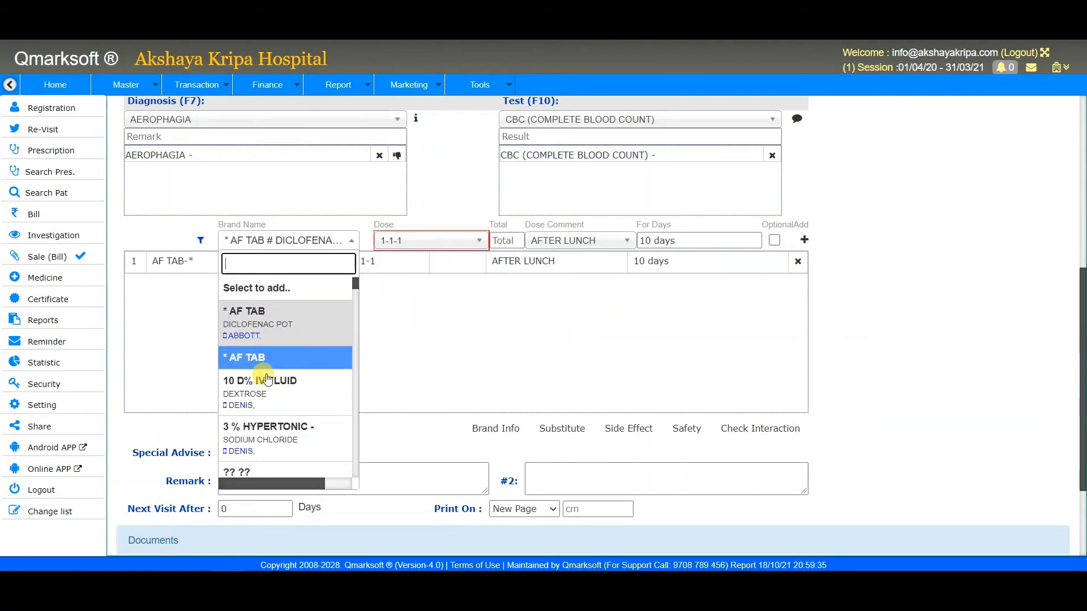
left_click(455, 349)
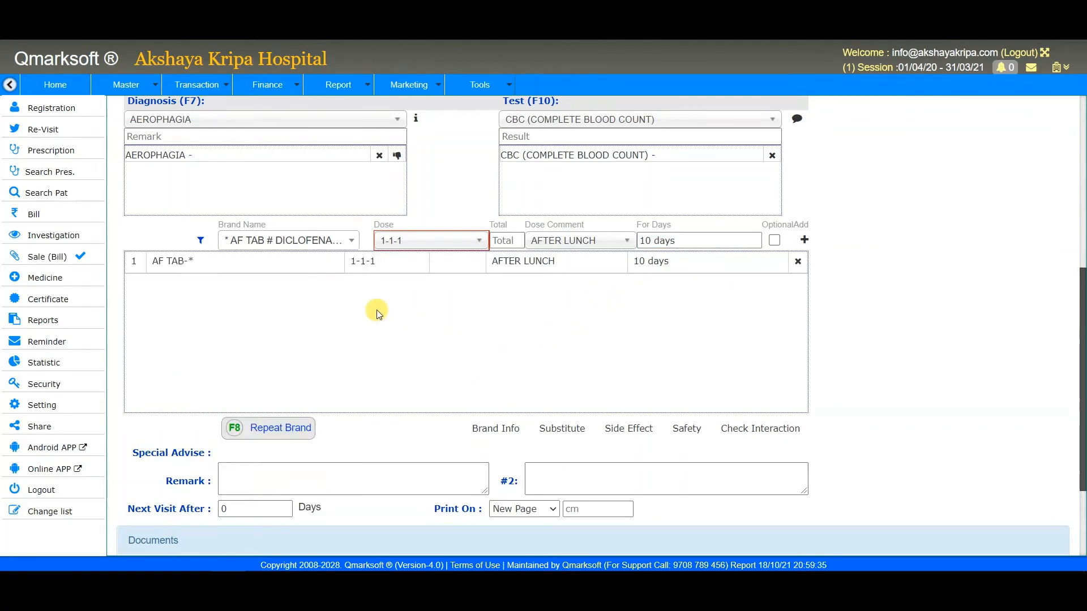
Select the AF TAB medicine row and read through its brand information, including indications and drug interactions
left_click(286, 262)
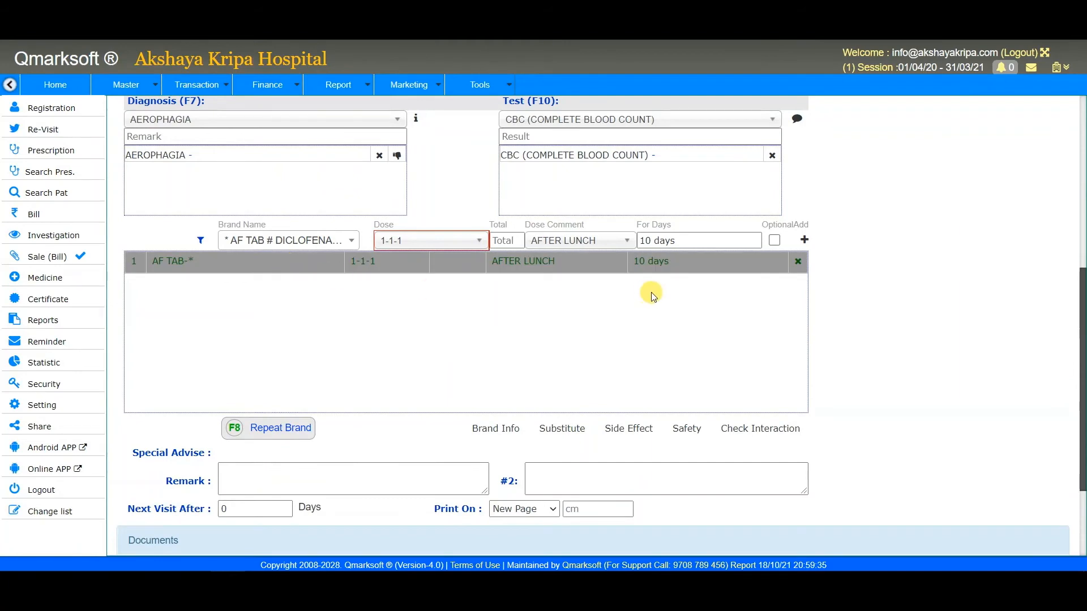
left_click(512, 430)
scroll(518, 308, "down", 15)
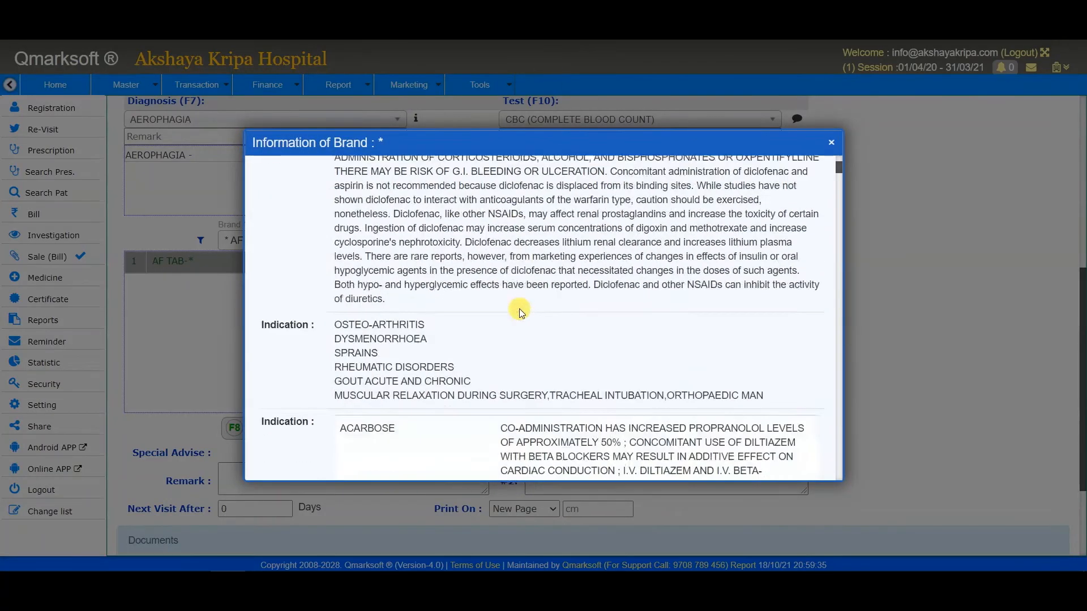
scroll(520, 311, "down", 4)
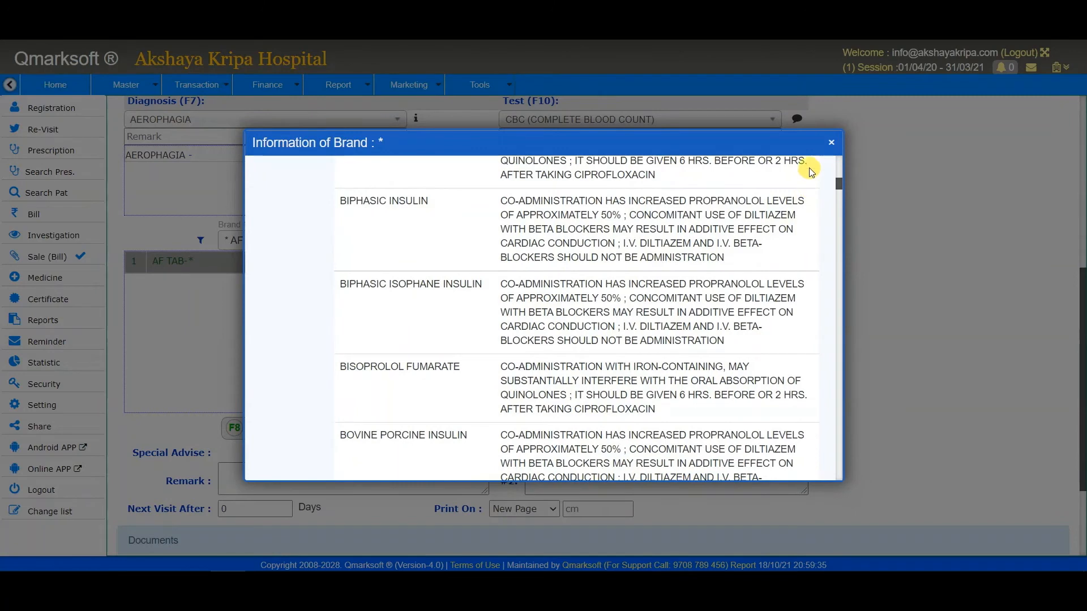
left_click(831, 142)
View the substitute brands and the side effects of the selected AF TAB medicine
left_click(562, 428)
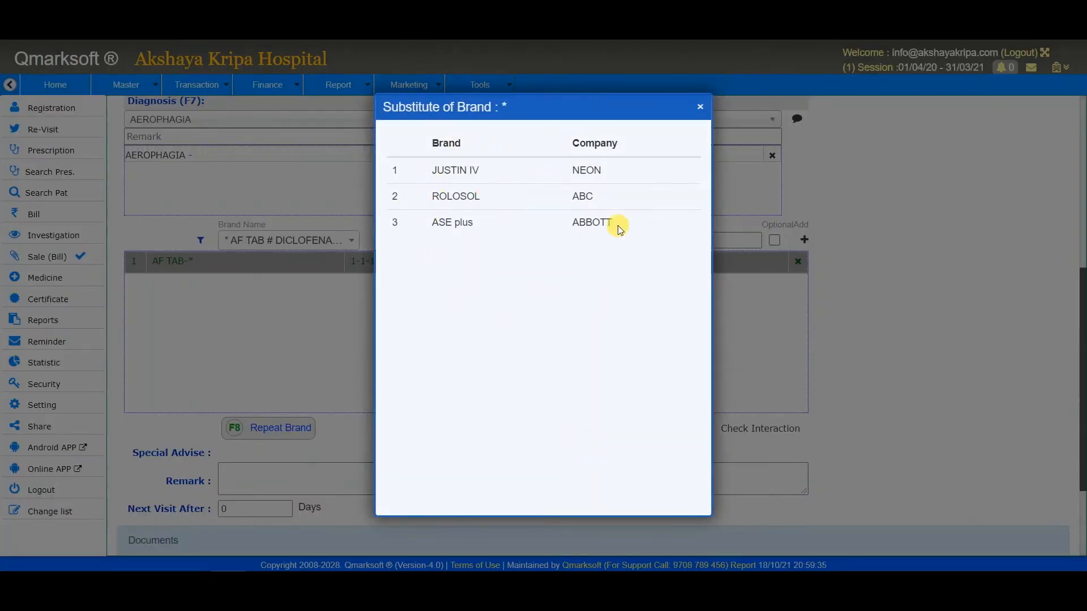
key("Escape")
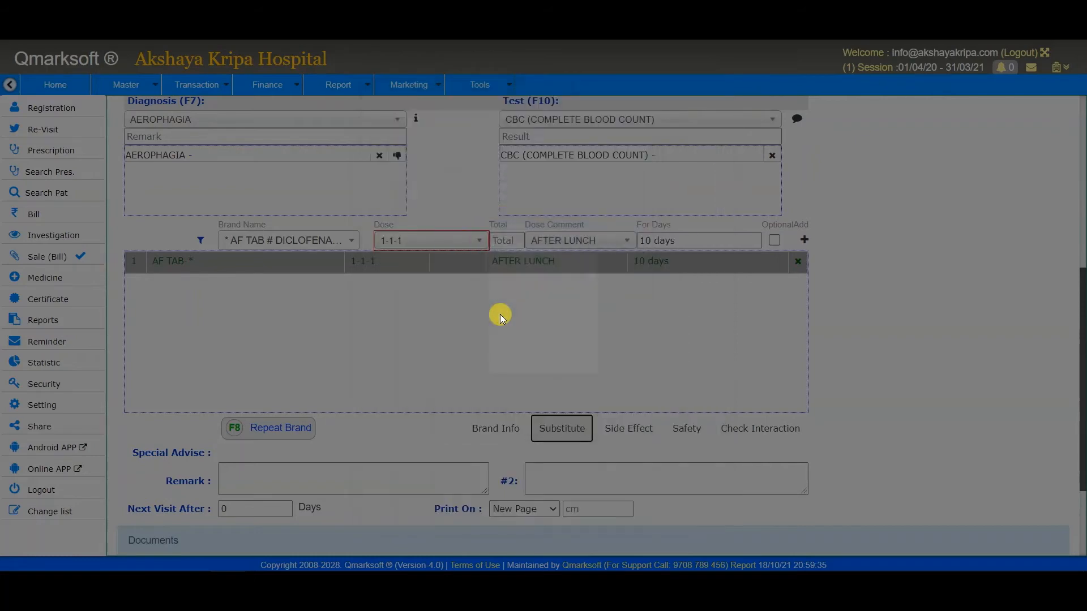
left_click(650, 430)
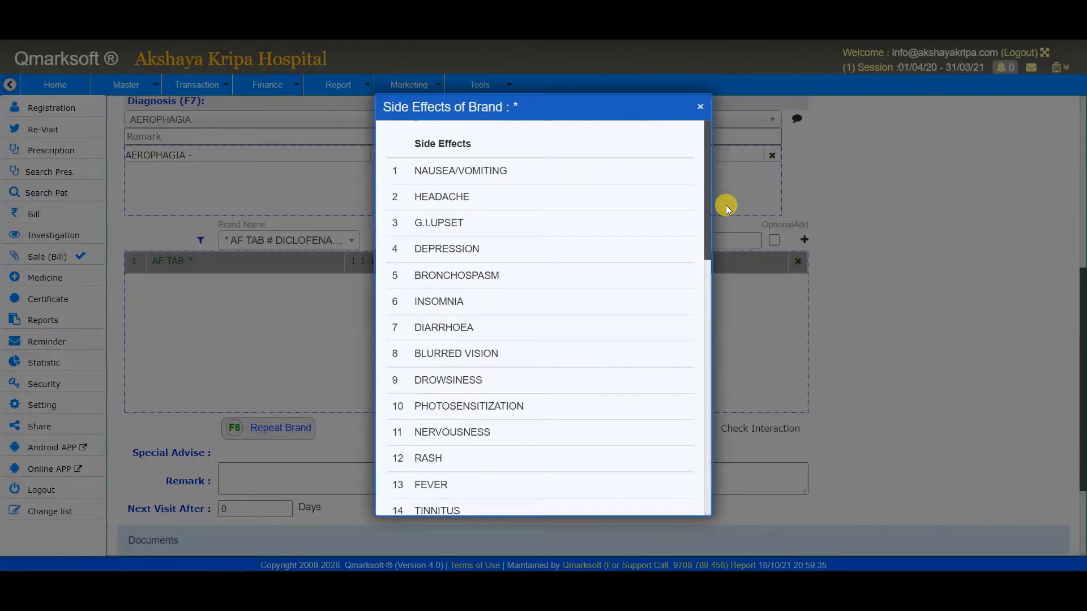
left_click(700, 107)
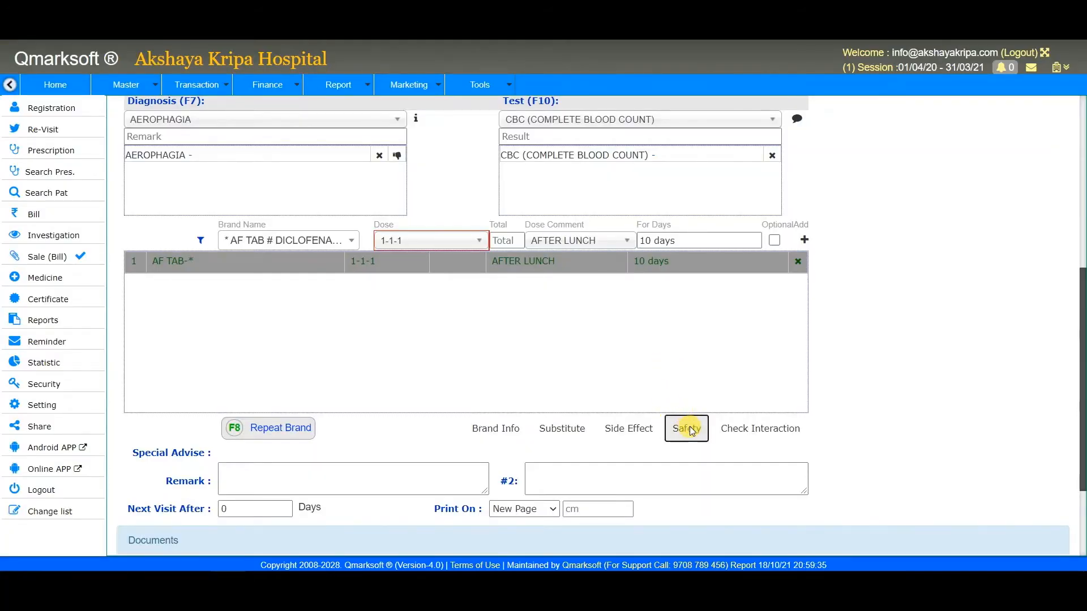
Review the safety status of the selected medicine, highlighting the lactation entry and its rating
left_click(687, 429)
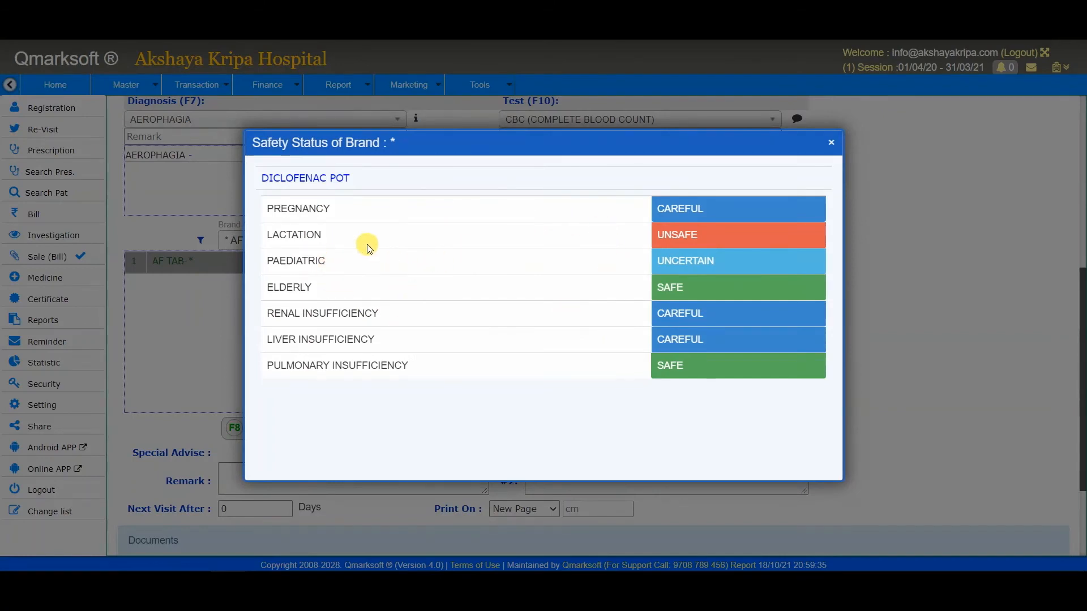
double_click(282, 235)
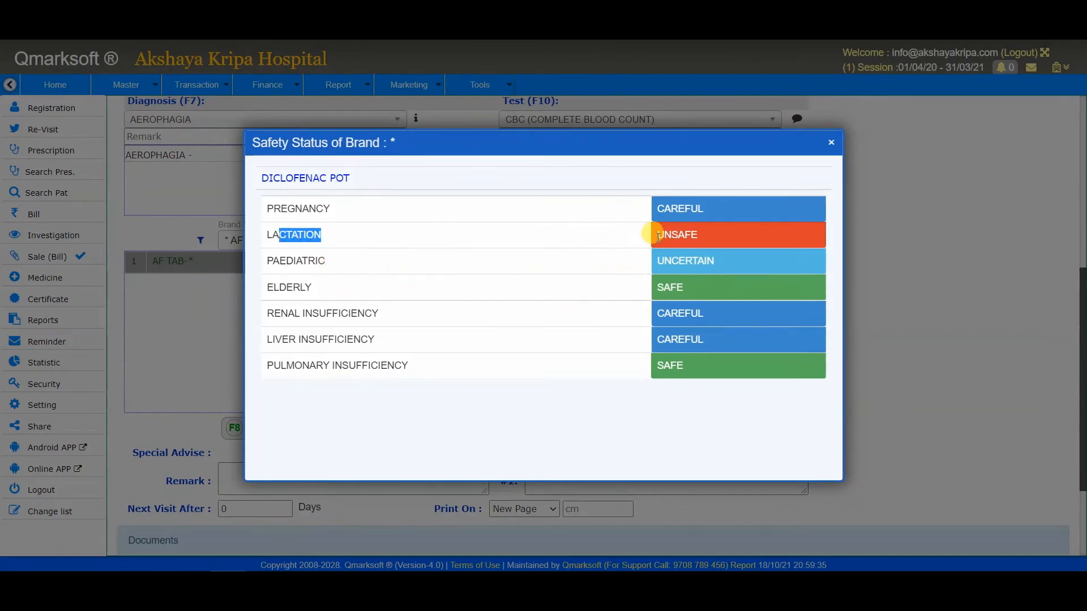
left_click_drag(660, 238, 709, 237)
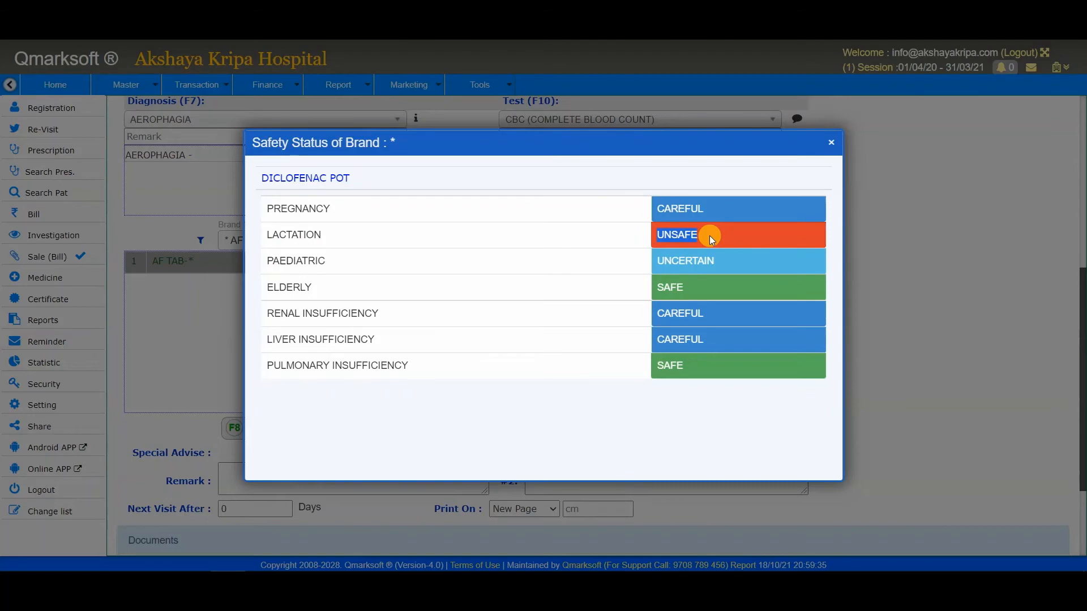
key("Escape")
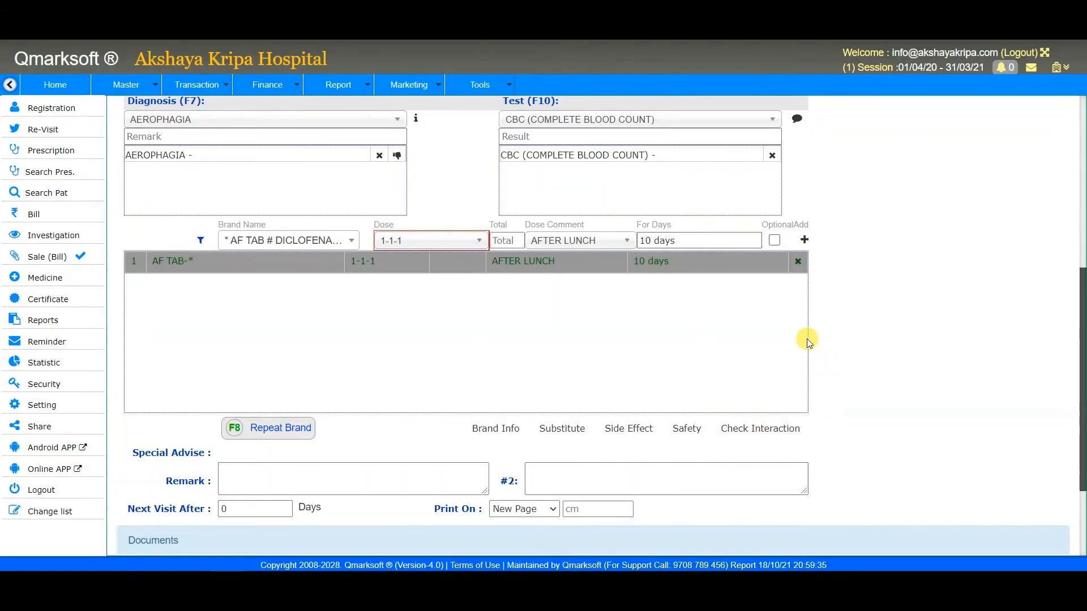
Check the prescribed medicine for drug interactions and look over the remark, next visit, documents and saving sections
left_click(758, 429)
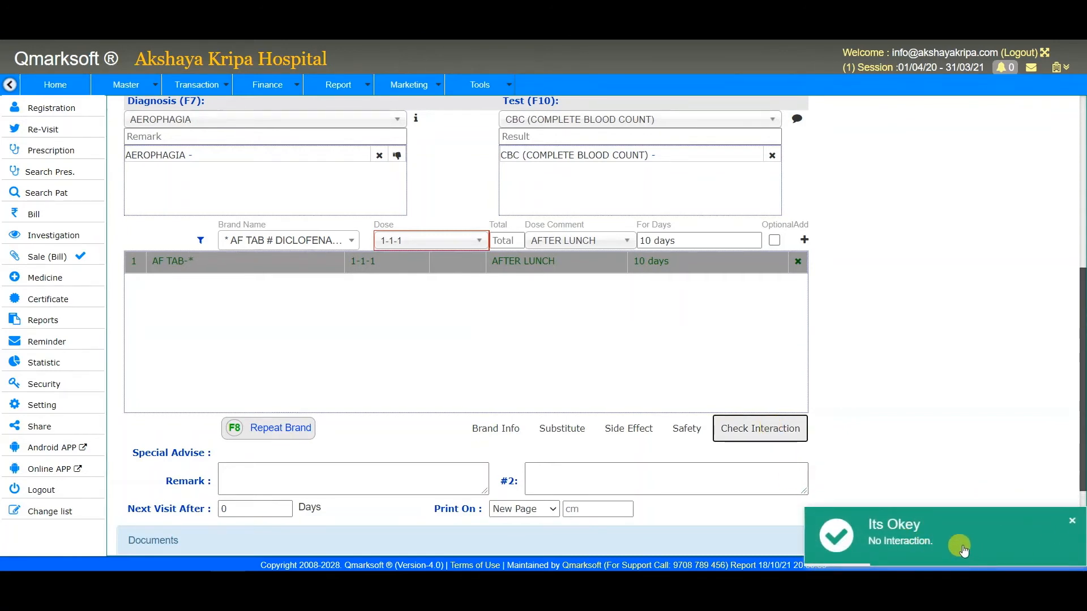
left_click(381, 343)
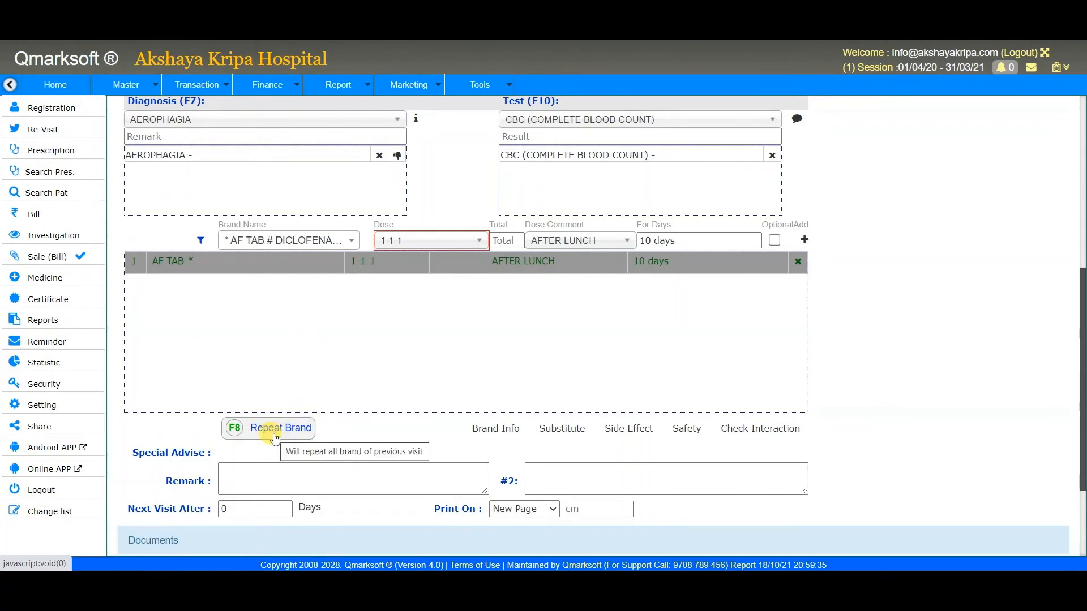
scroll(358, 371, "down", 2)
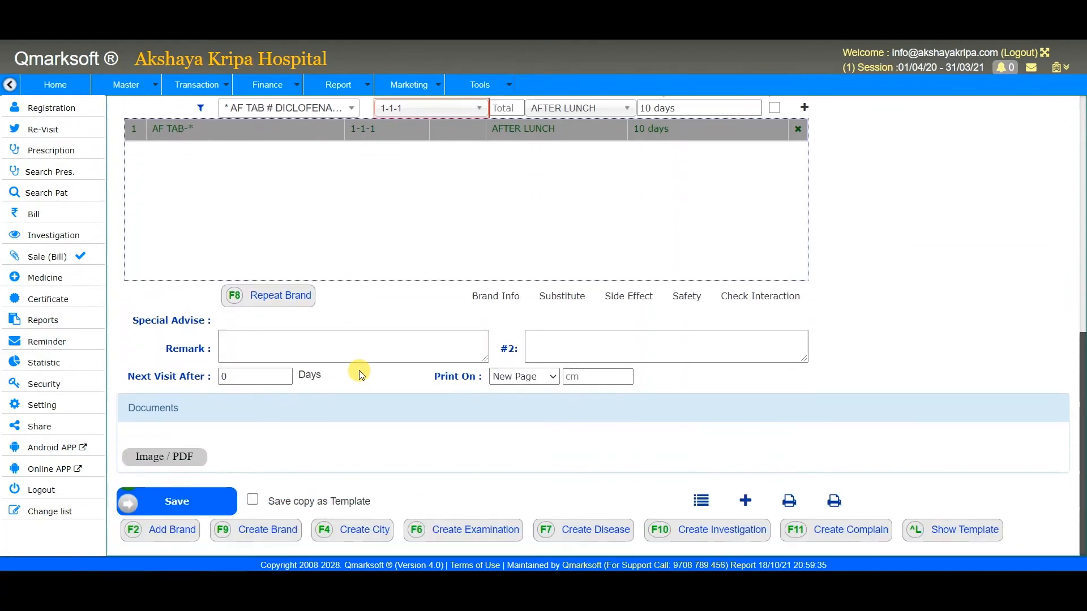
Fill the first remark with the preset "ADMISSION IMMEDIATELY PLEASE CHECK THE PULSE, SPO2" and enlarge its box to show the full text
left_click(337, 342)
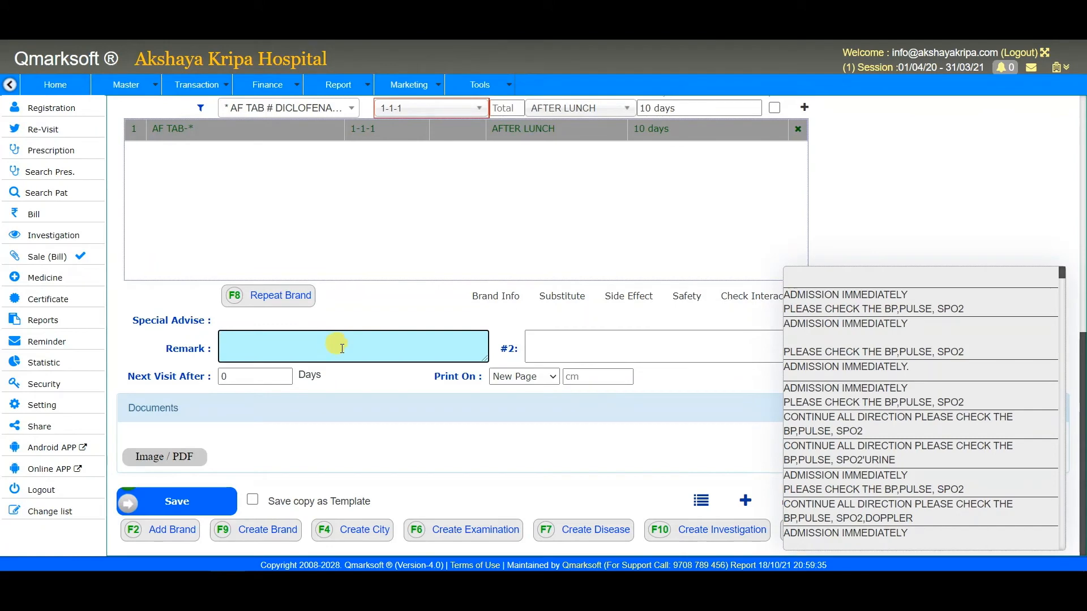
scroll(883, 346, "down", 5)
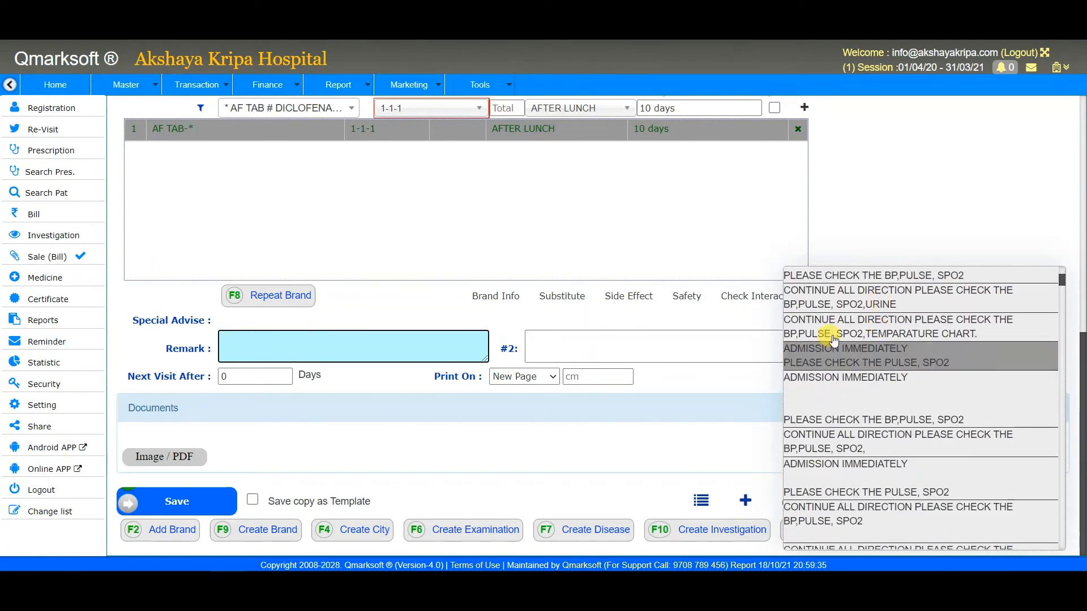
left_click(910, 362)
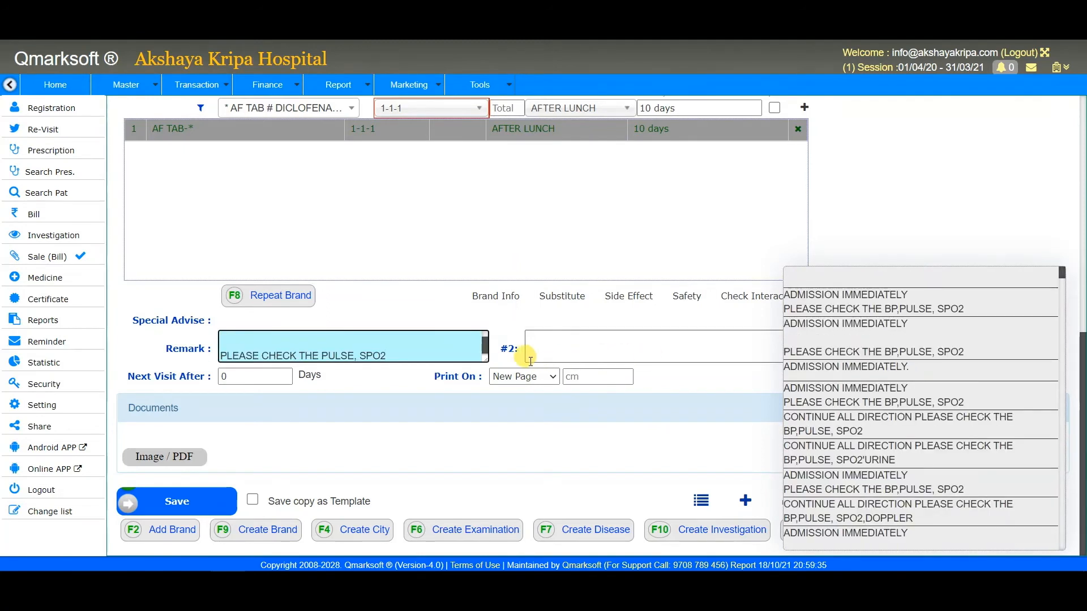
left_click_drag(491, 362, 487, 381)
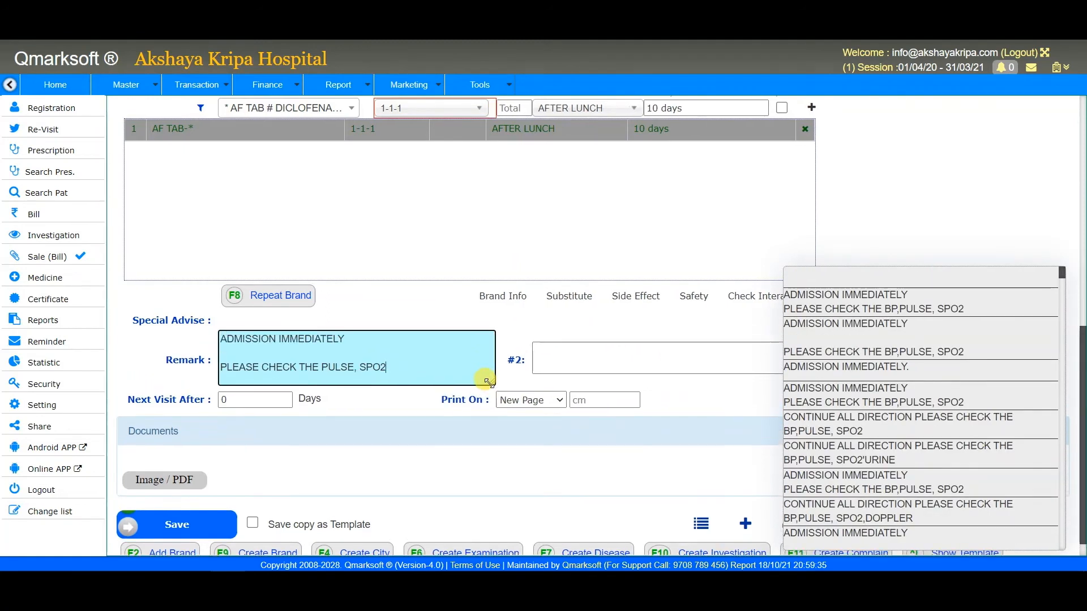
left_click(371, 340)
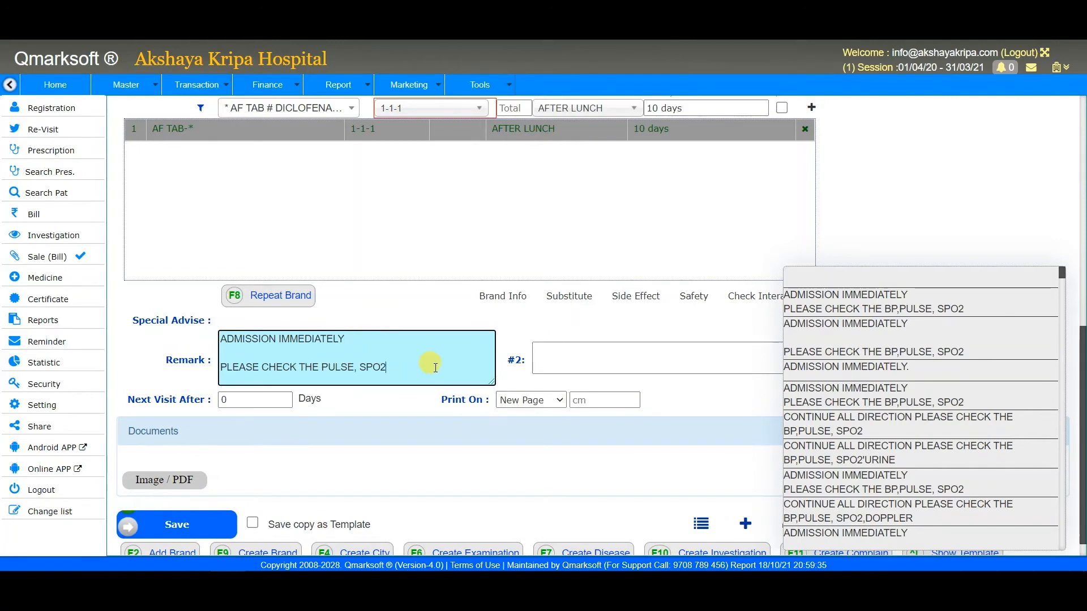
left_click(403, 401)
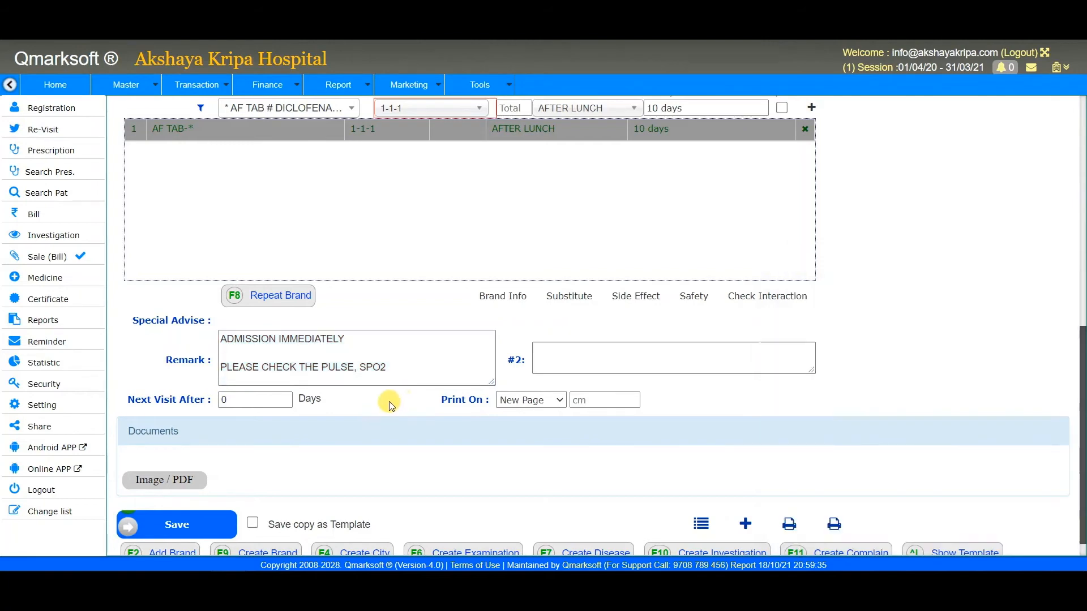
Set the next visit to after 15 days and enable saving a copy of the prescription as a template
left_click_drag(258, 401, 166, 410)
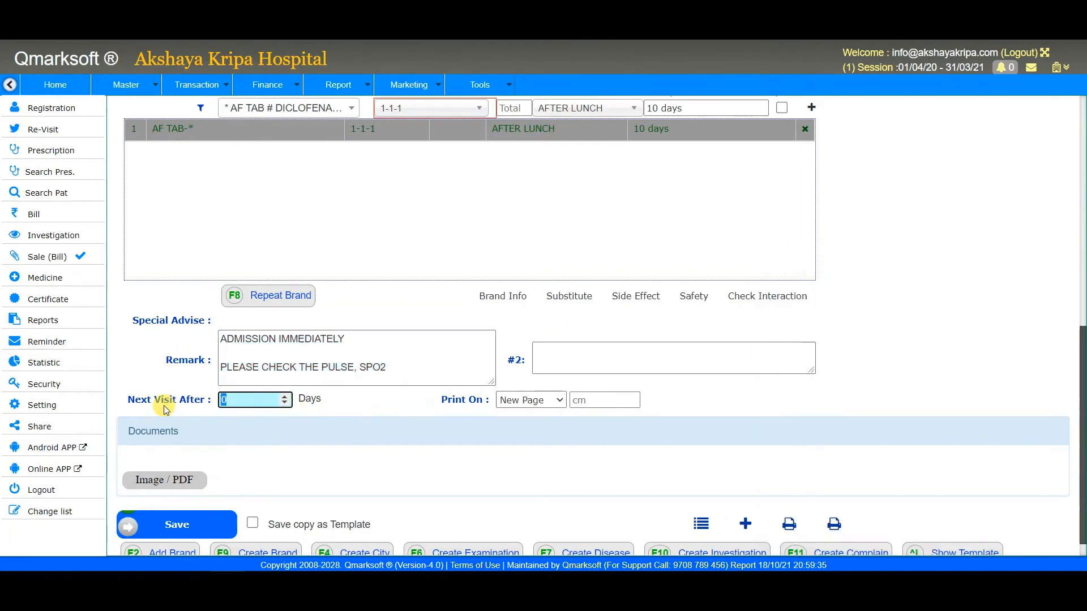
type("15")
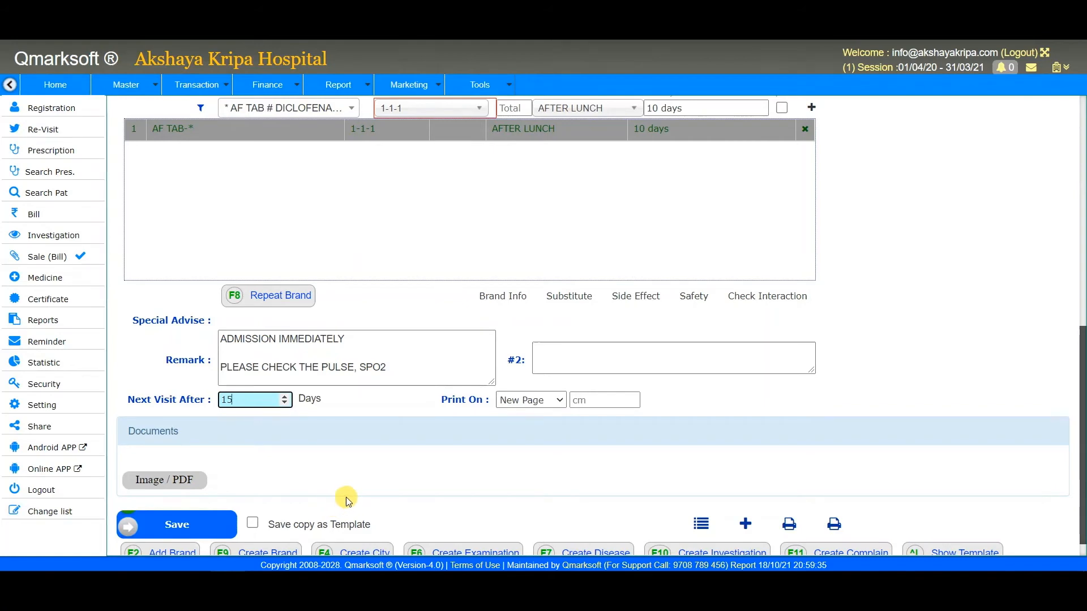
scroll(346, 497, "down", 1)
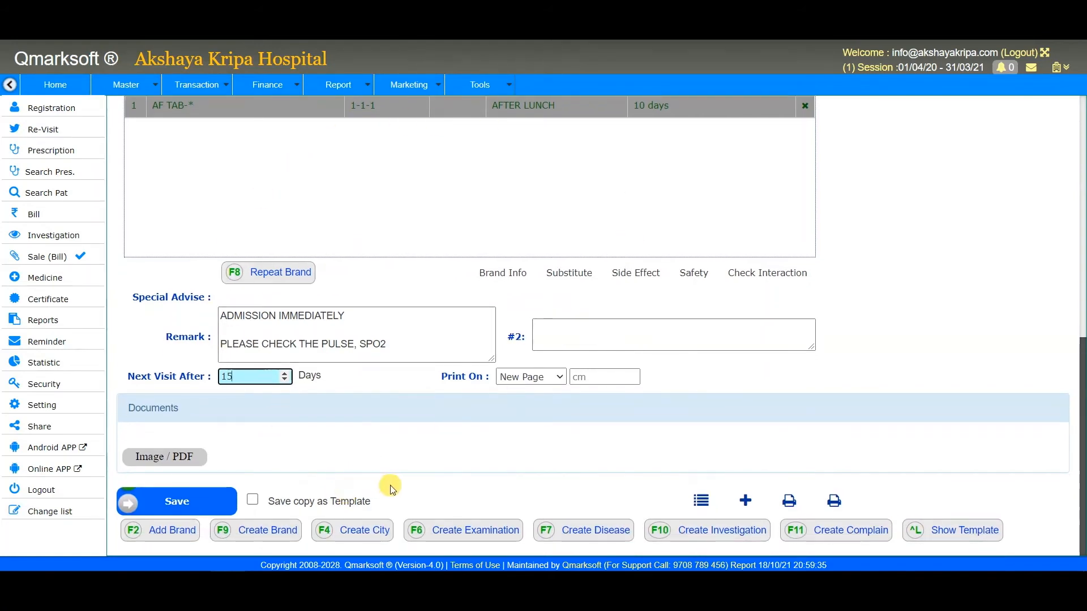
left_click(253, 499)
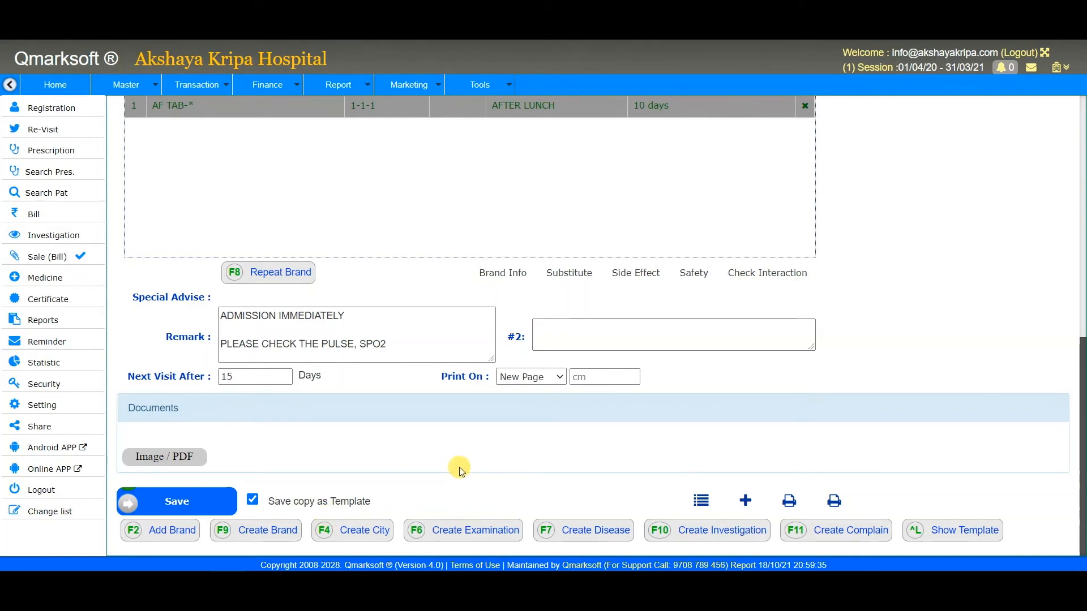
Open the template selection, check the BLEEDING (PREGNANCY) group, and widen both filters from Outdoor and GYNECOLOGY to all
left_click(559, 332)
left_click(953, 534)
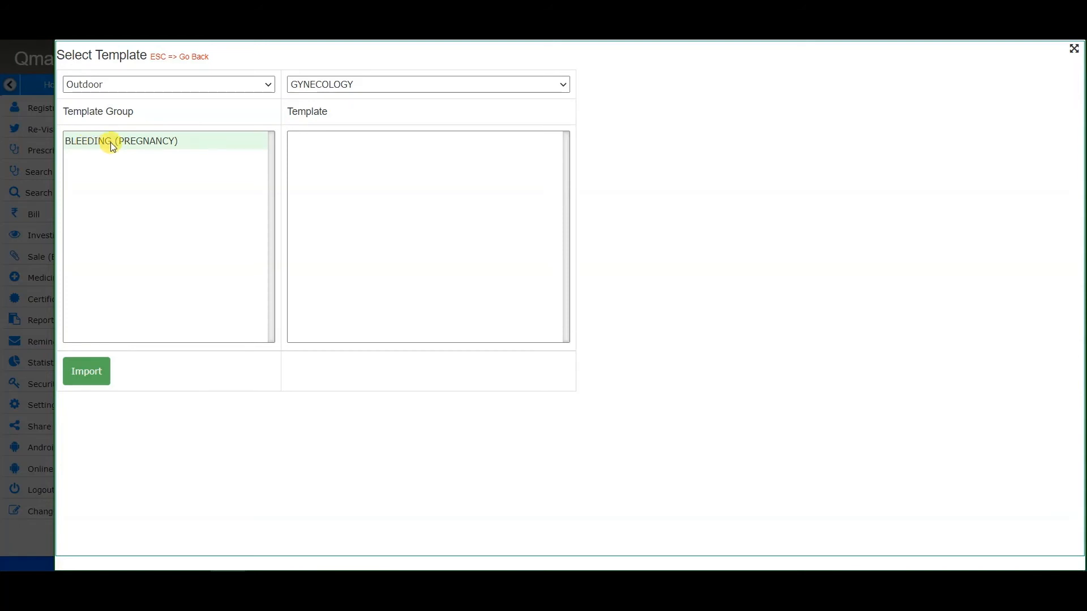
left_click(140, 141)
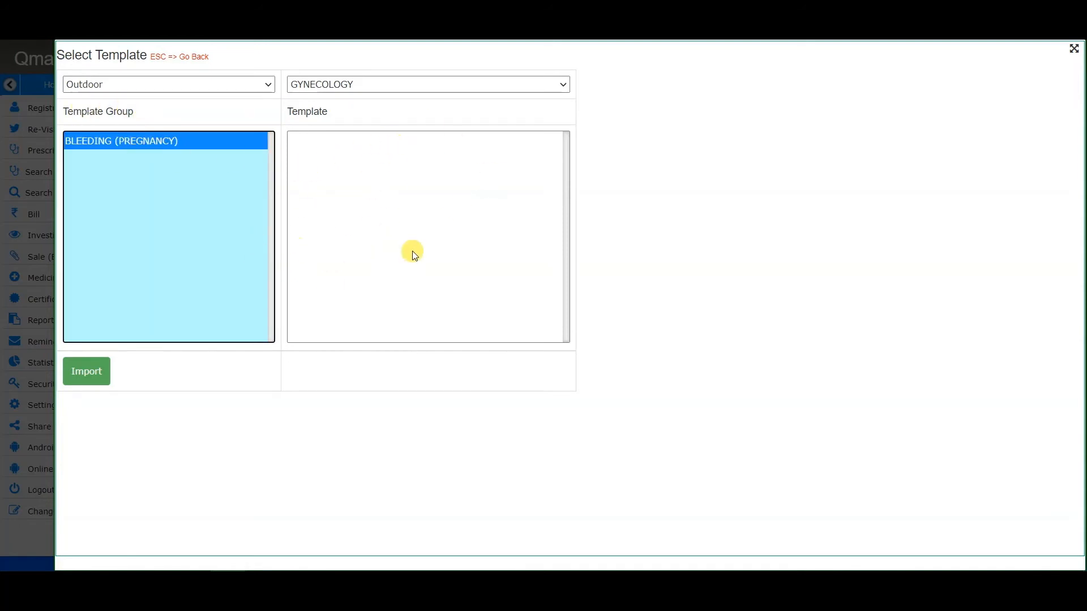
left_click(377, 85)
left_click(359, 104)
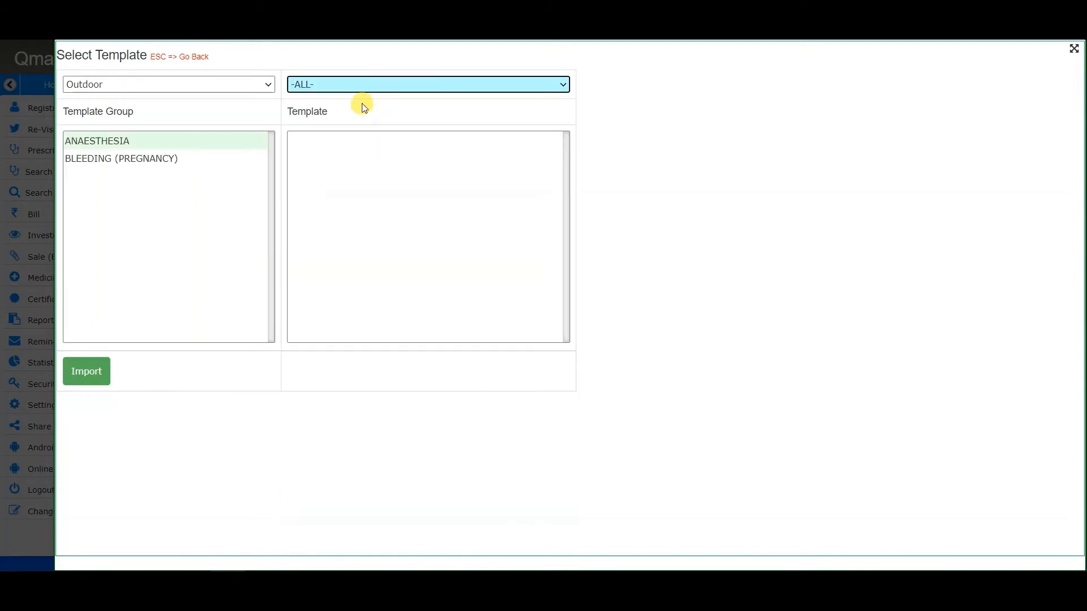
left_click(124, 158)
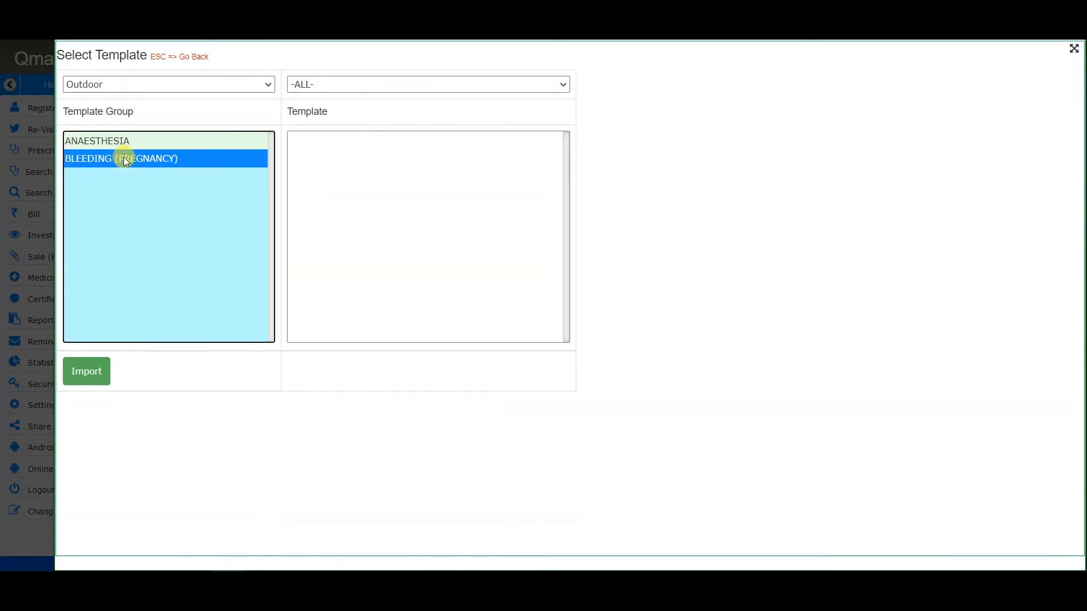
left_click(165, 86)
left_click(144, 106)
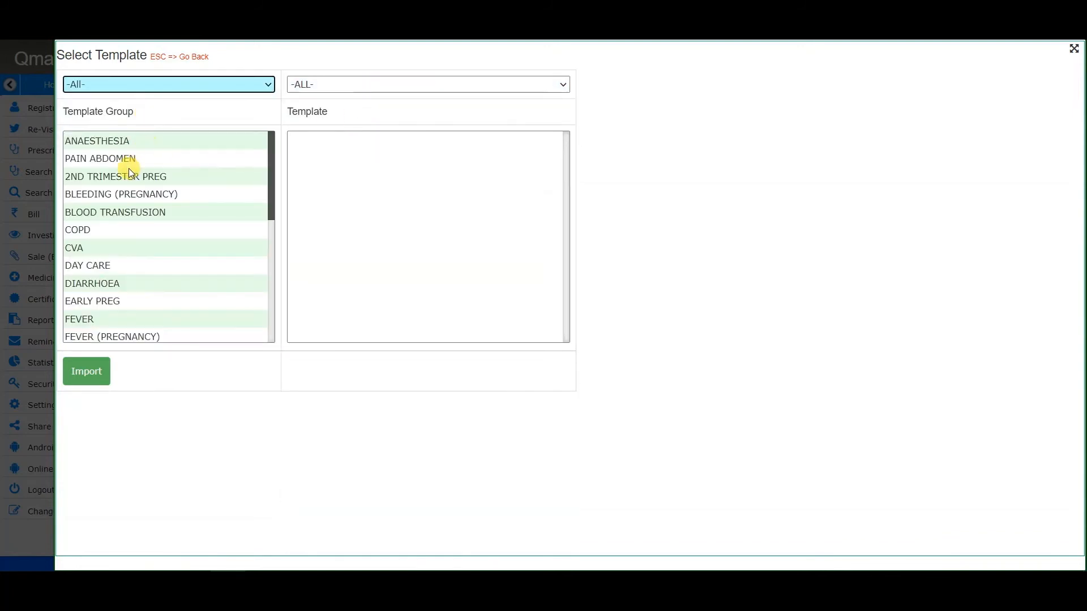
Browse the template groups and import the LOCAL HYSTEROSCOPY [I] template from the DAY CARE group
left_click(116, 212)
left_click(148, 177)
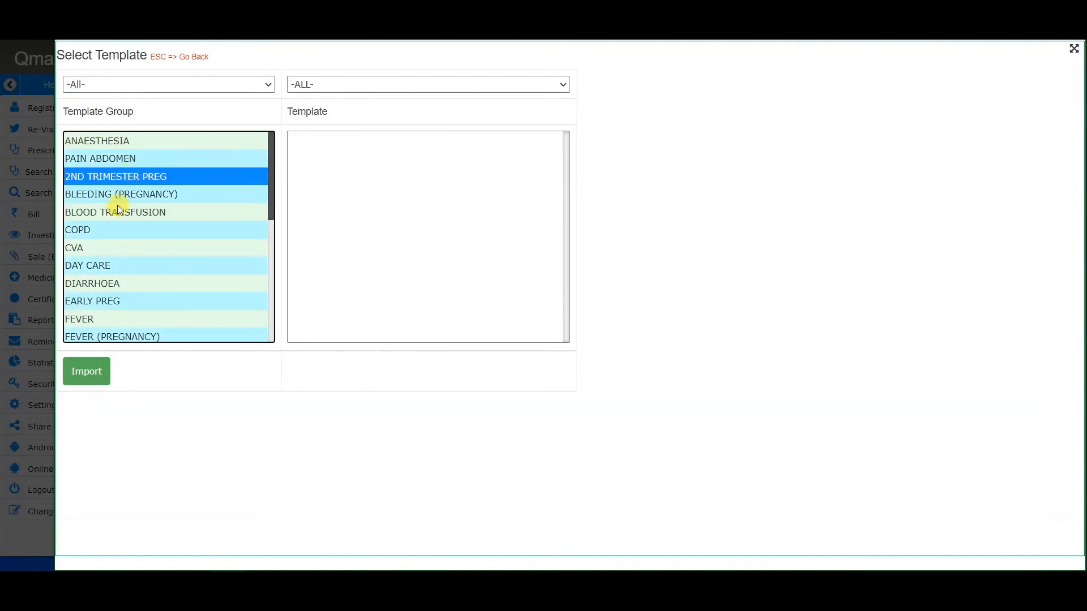
left_click(122, 230)
left_click(111, 268)
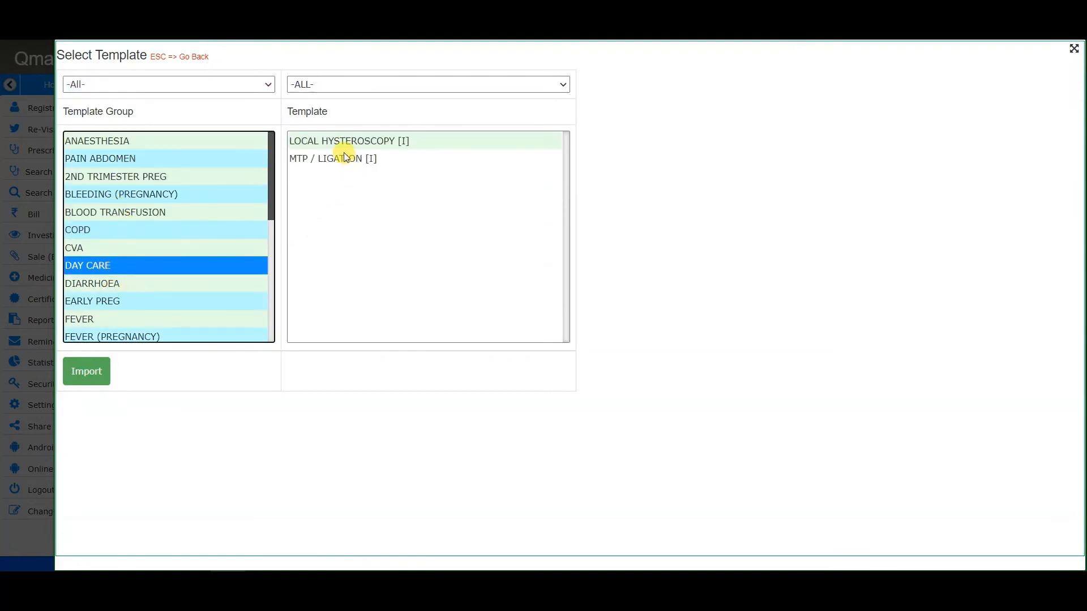
left_click(346, 143)
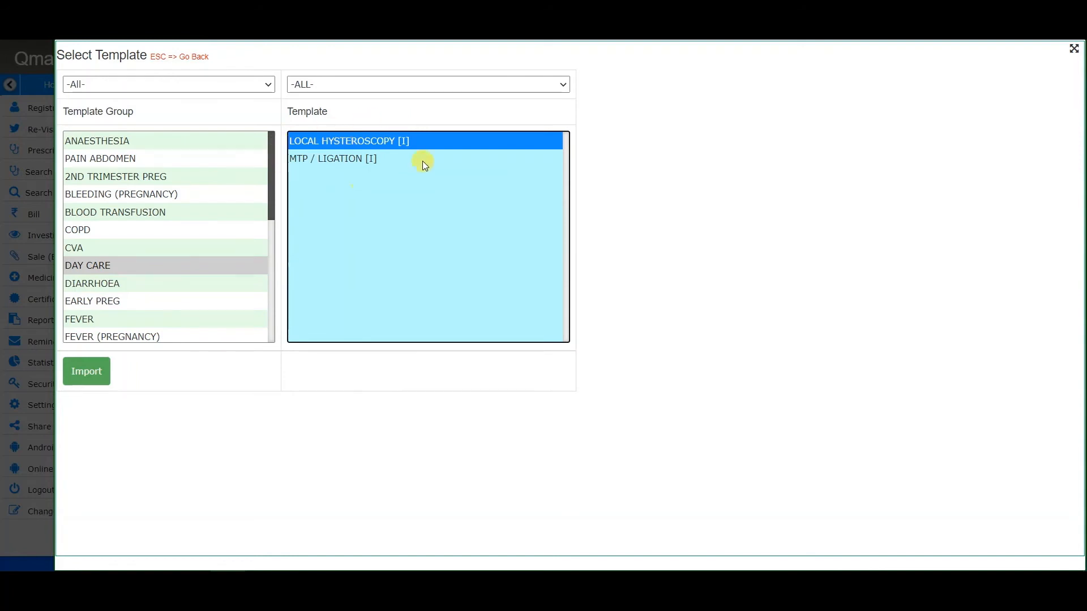
left_click(86, 373)
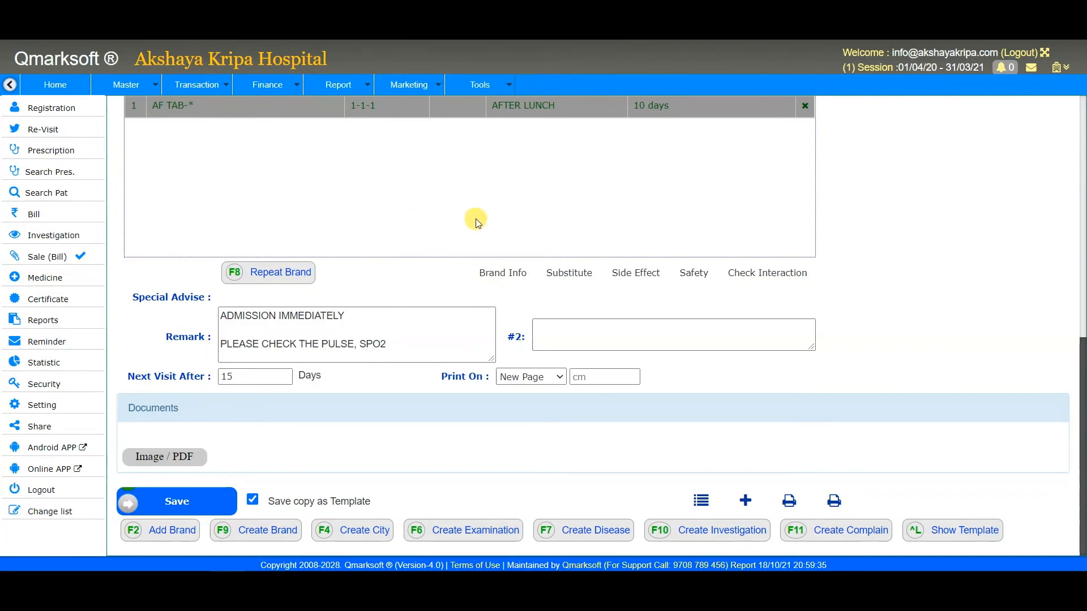
Change the duration of the prescribed AF TAB medicine to 7 days in its row
scroll(487, 218, "up", 2)
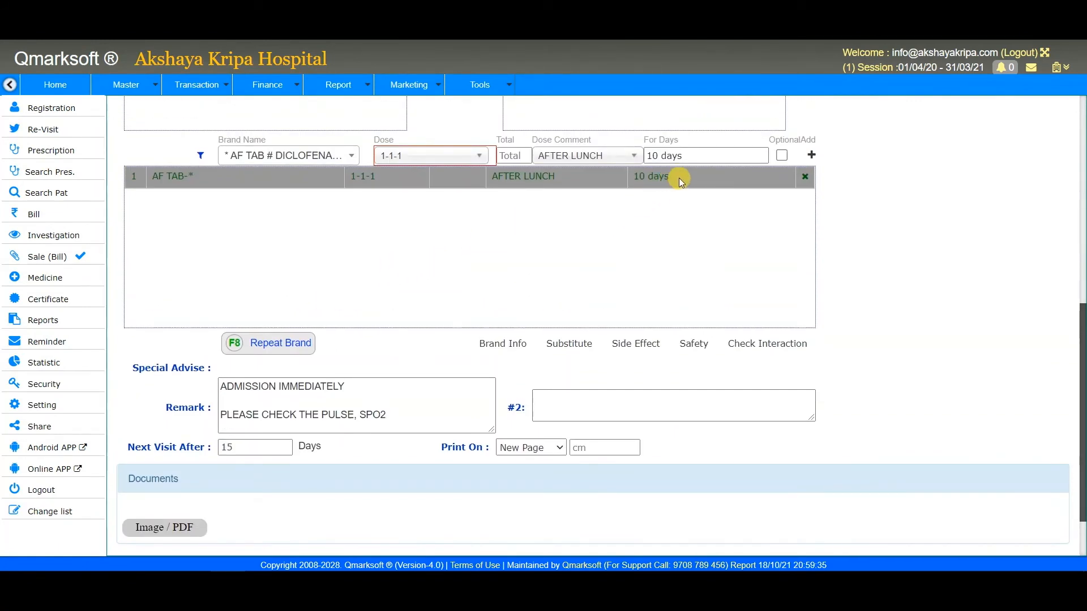
double_click(679, 178)
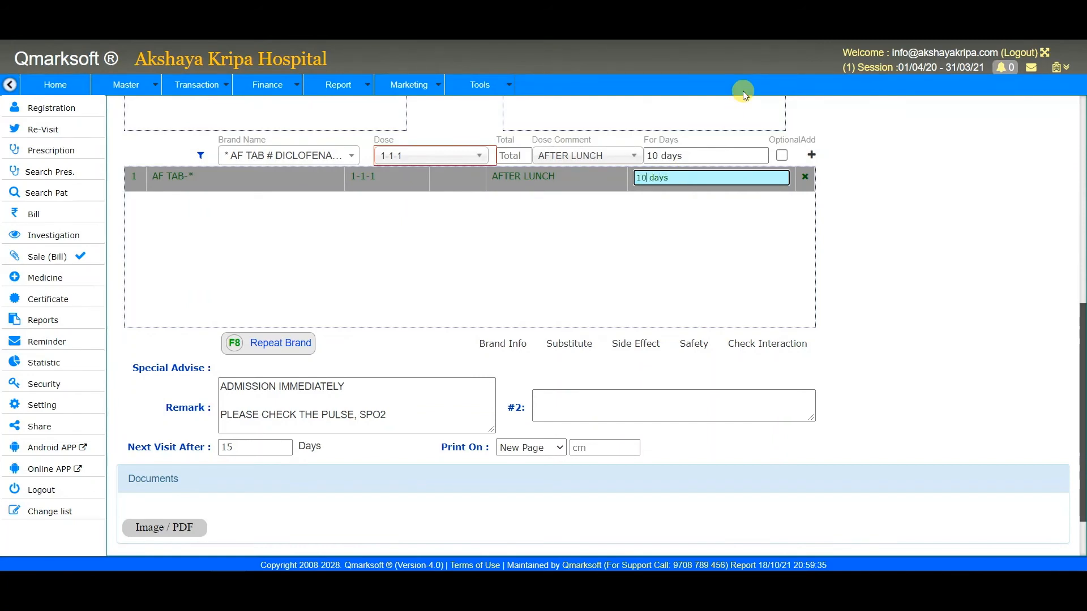
key("BackSpace")
key("BackSpace")
type("7")
key("Return")
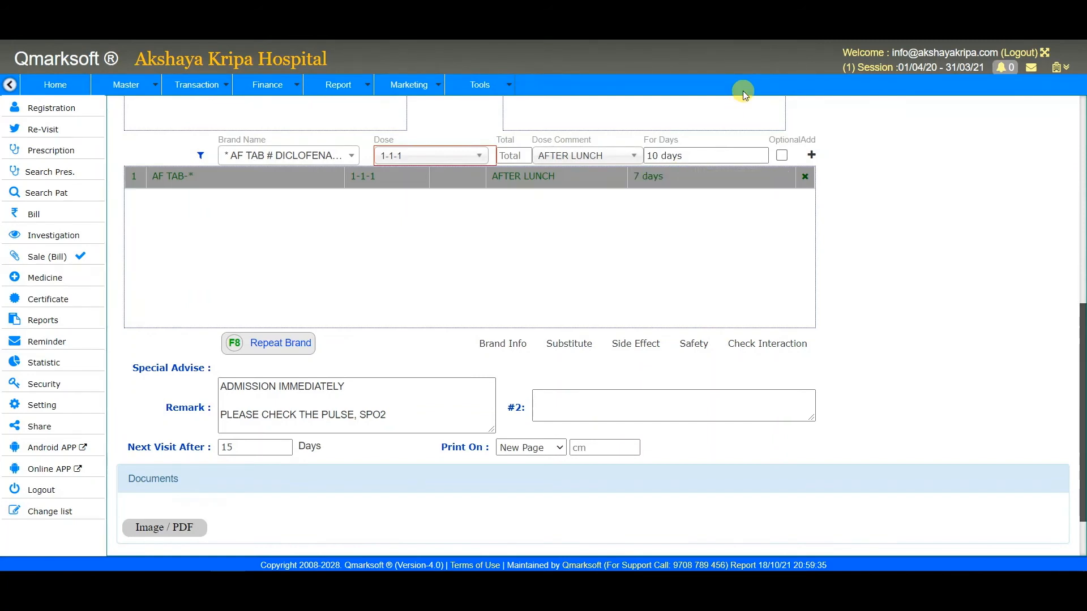
scroll(585, 263, "down", 1)
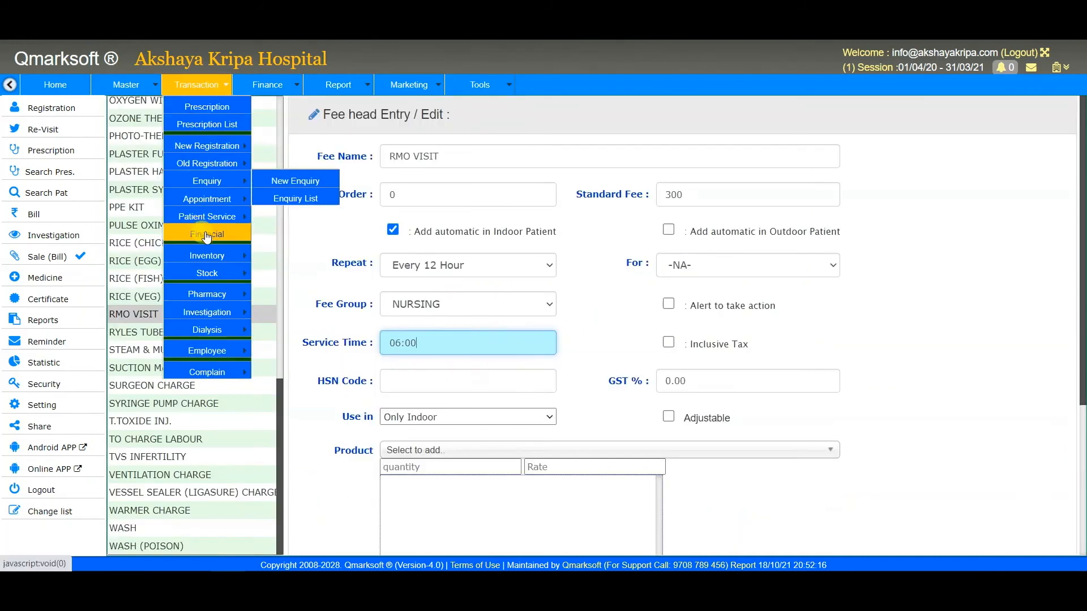
Review the available finance functions, including outdoor and indoor transactions, vouchers and investigation billing
mouse_move(279, 92)
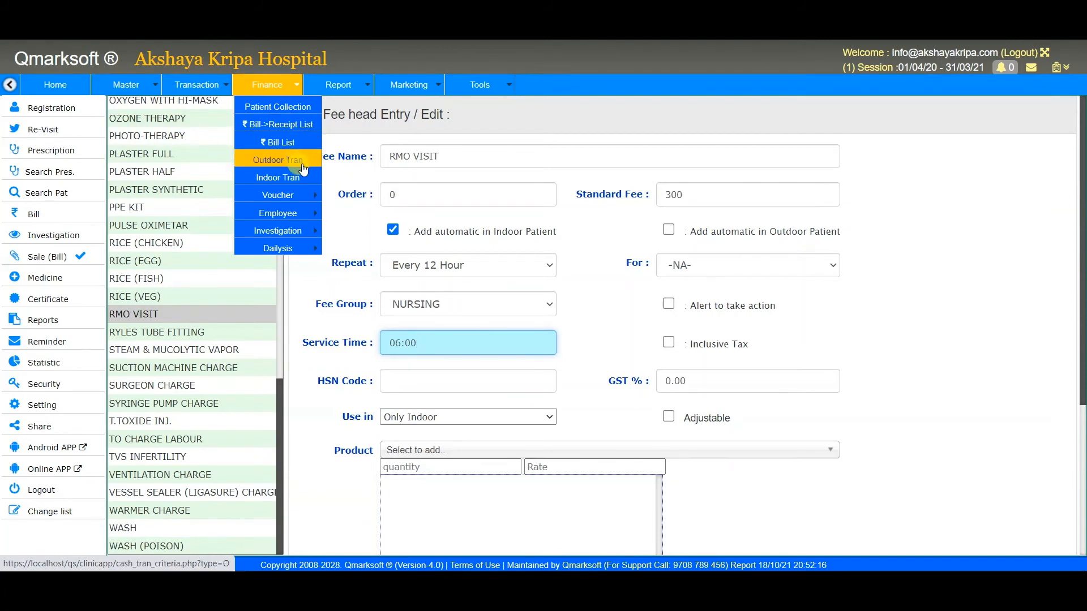
mouse_move(302, 195)
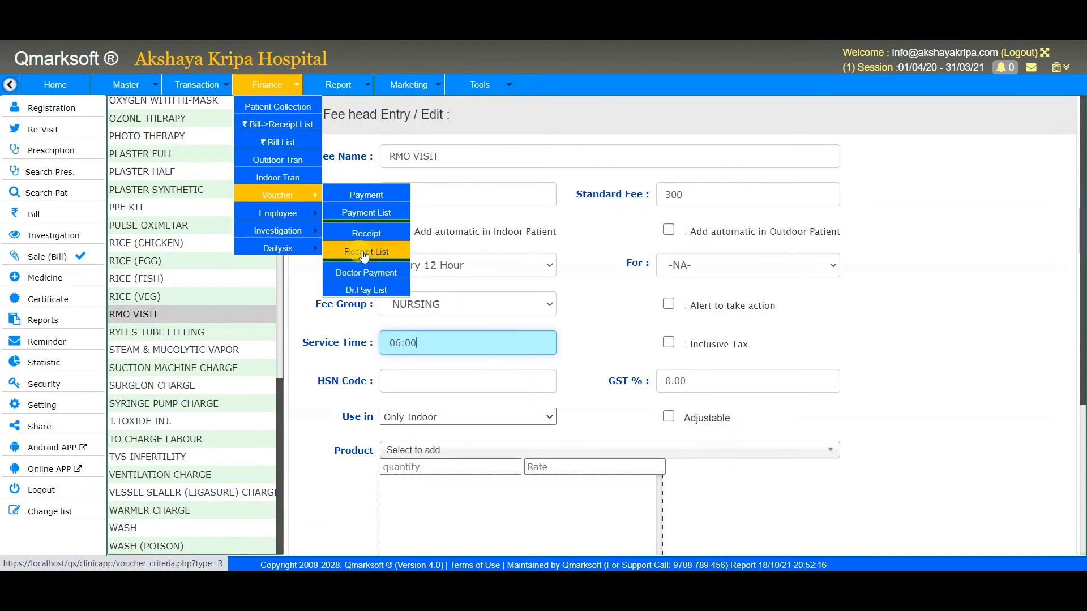
mouse_move(294, 238)
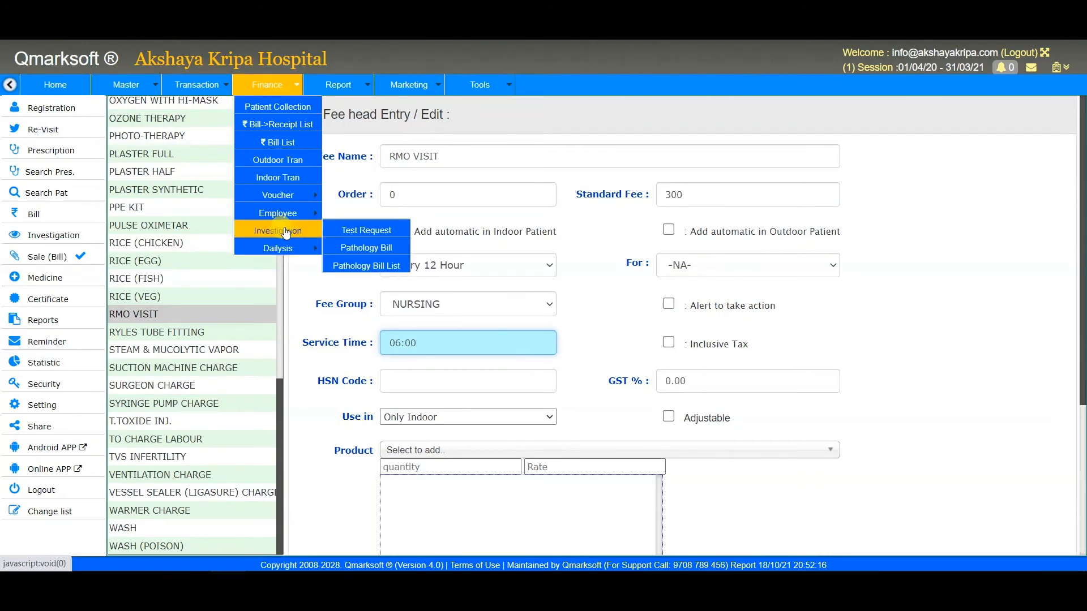
Review the transaction functions for inventory, stock, investigation, employees and complaints
mouse_move(201, 85)
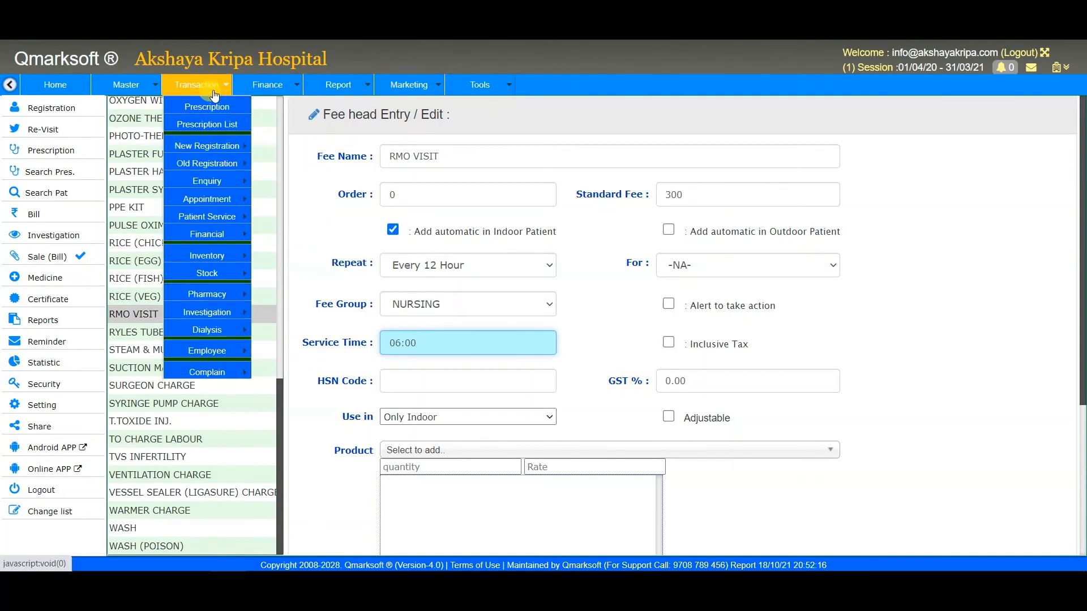
mouse_move(218, 259)
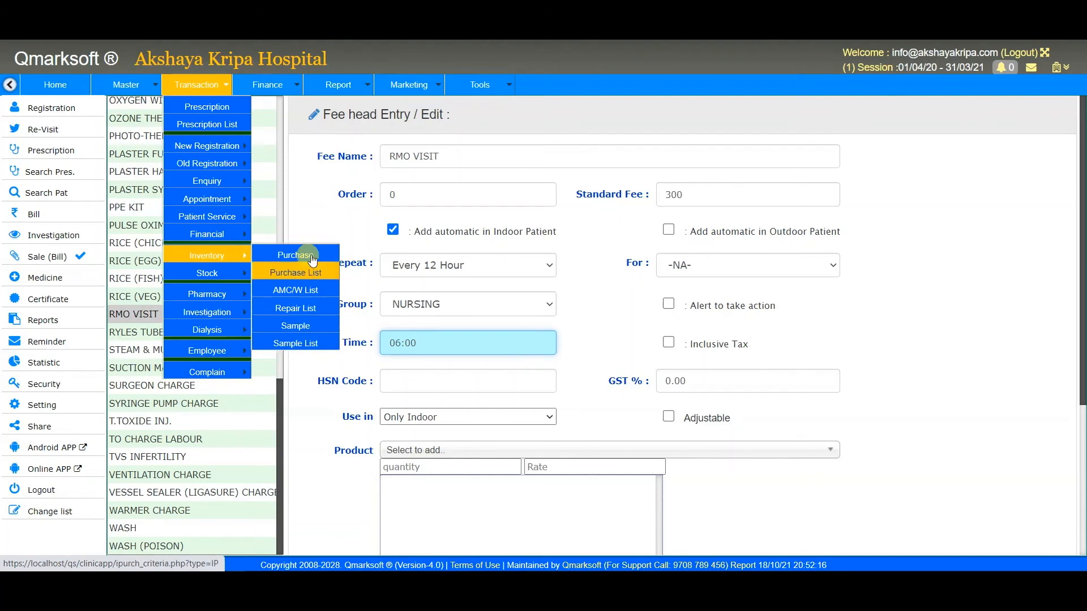
mouse_move(235, 275)
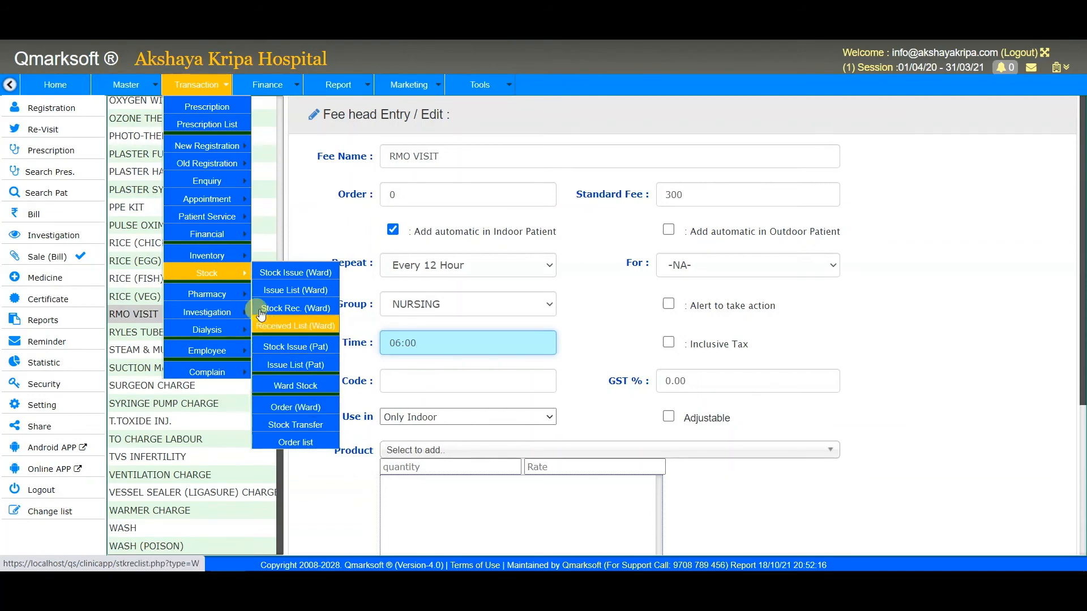
mouse_move(224, 304)
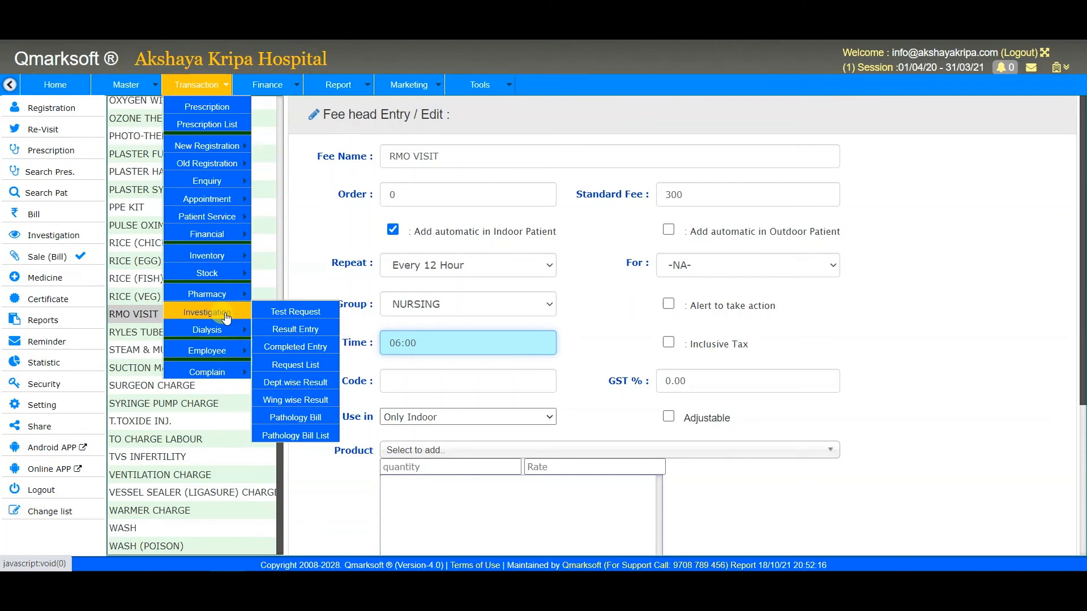
mouse_move(234, 336)
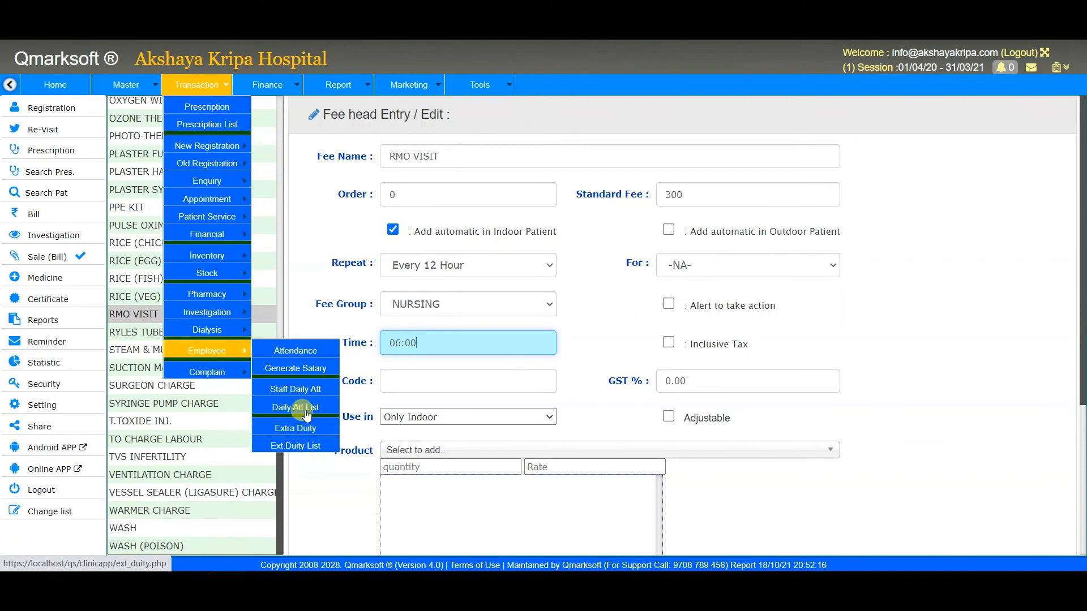
mouse_move(230, 374)
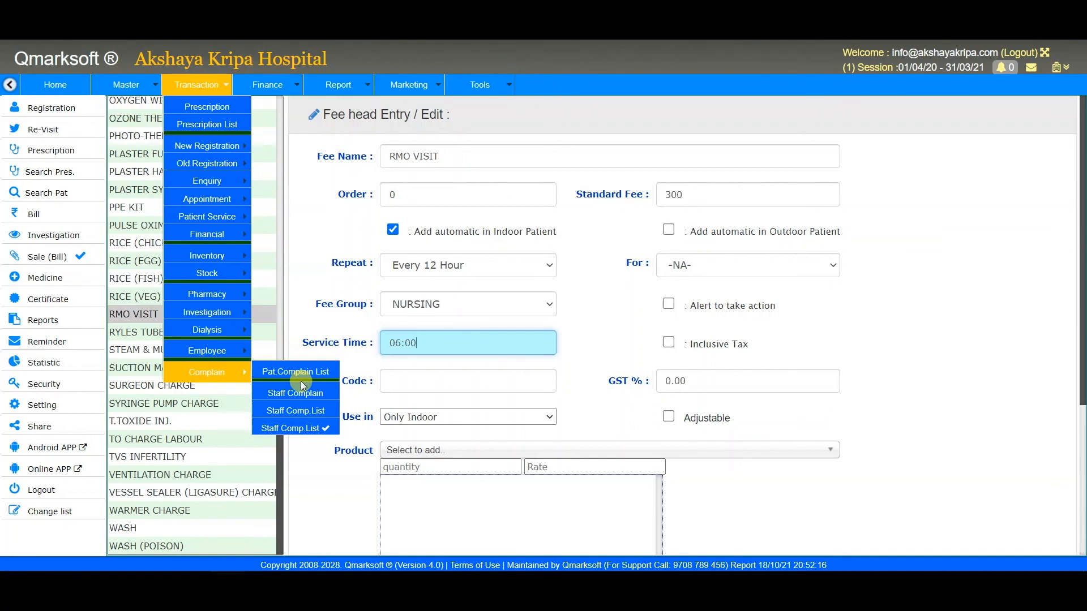
Look over the available reports, the marketing functions, and the tools for web app, user accounts and settings
mouse_move(338, 84)
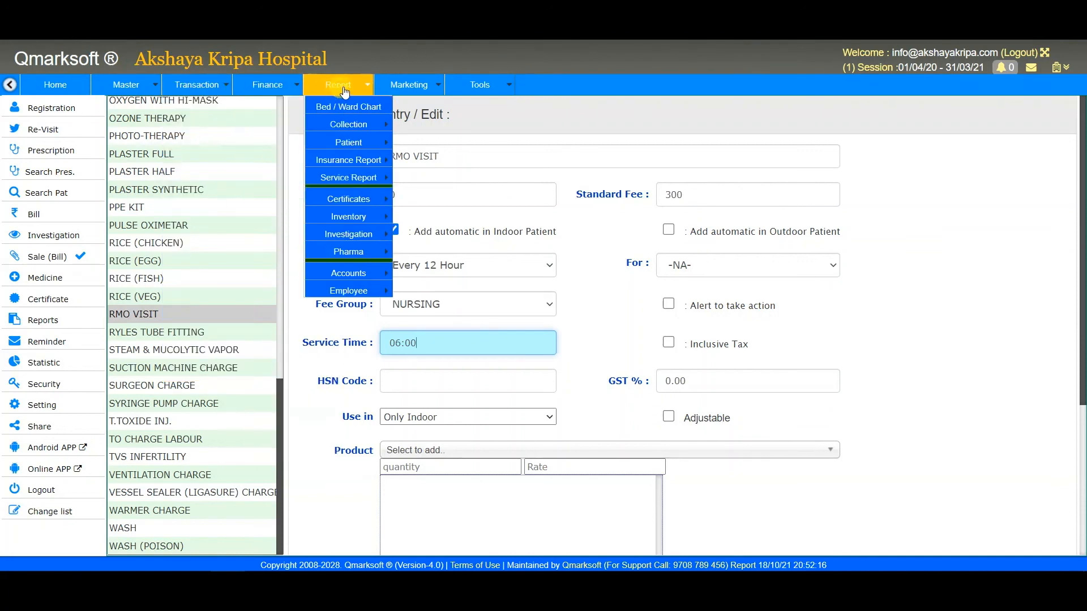
mouse_move(422, 85)
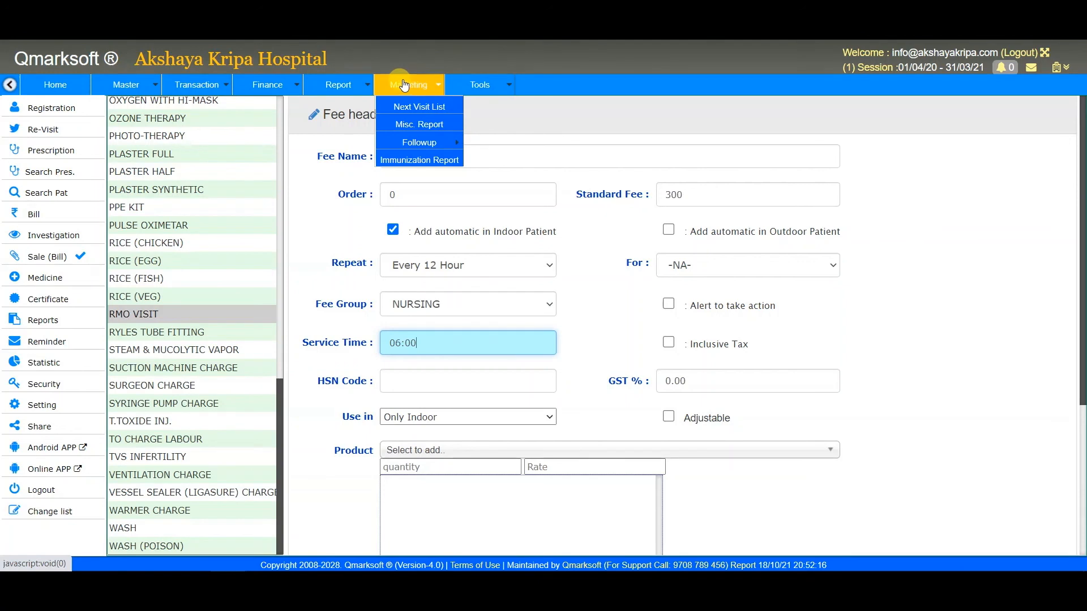
left_click(479, 86)
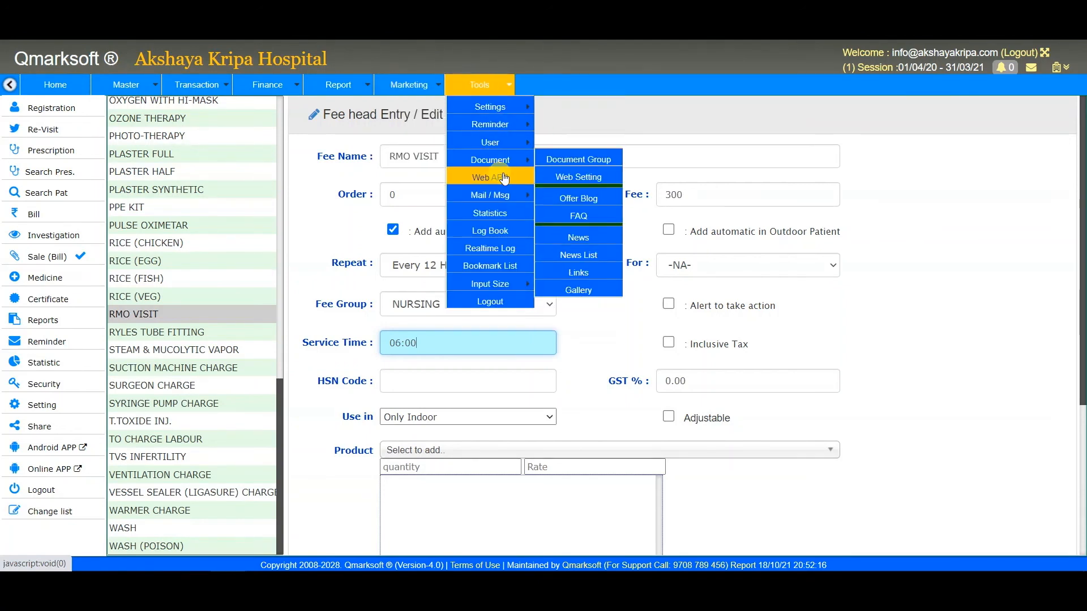
mouse_move(501, 178)
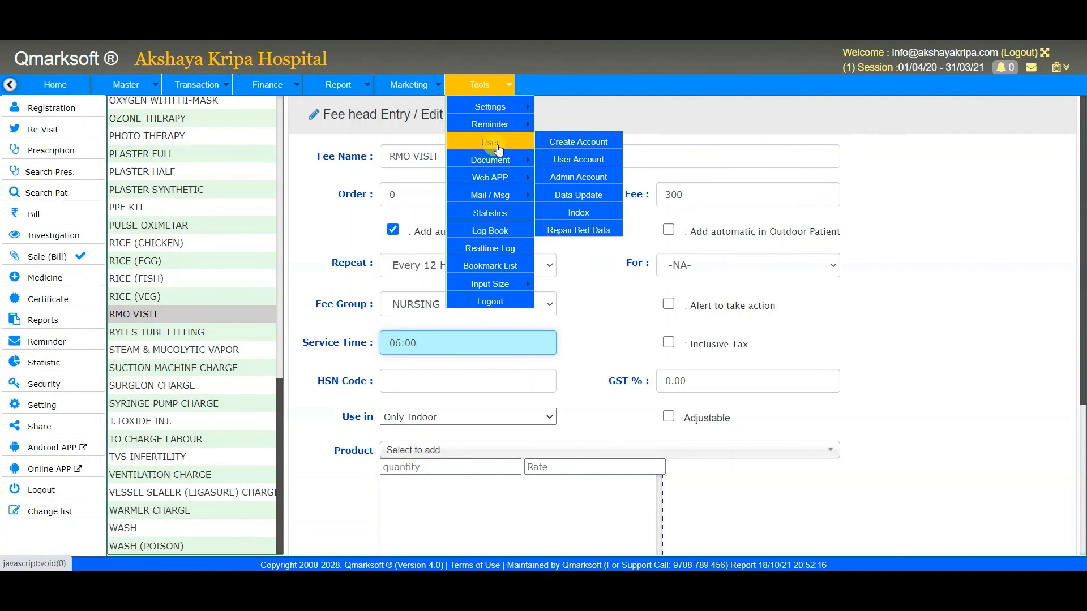
mouse_move(498, 112)
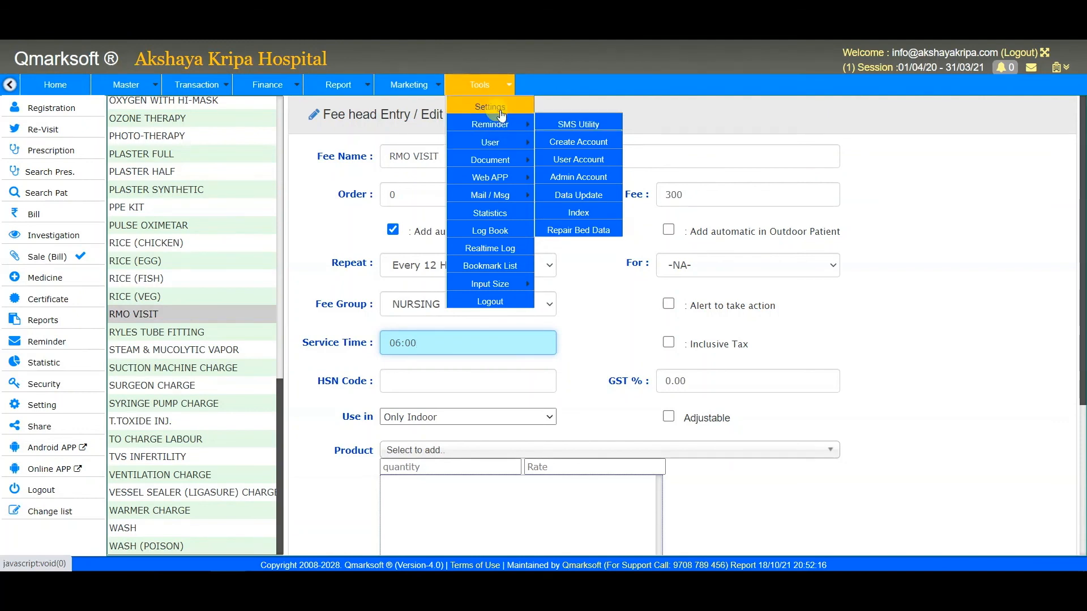